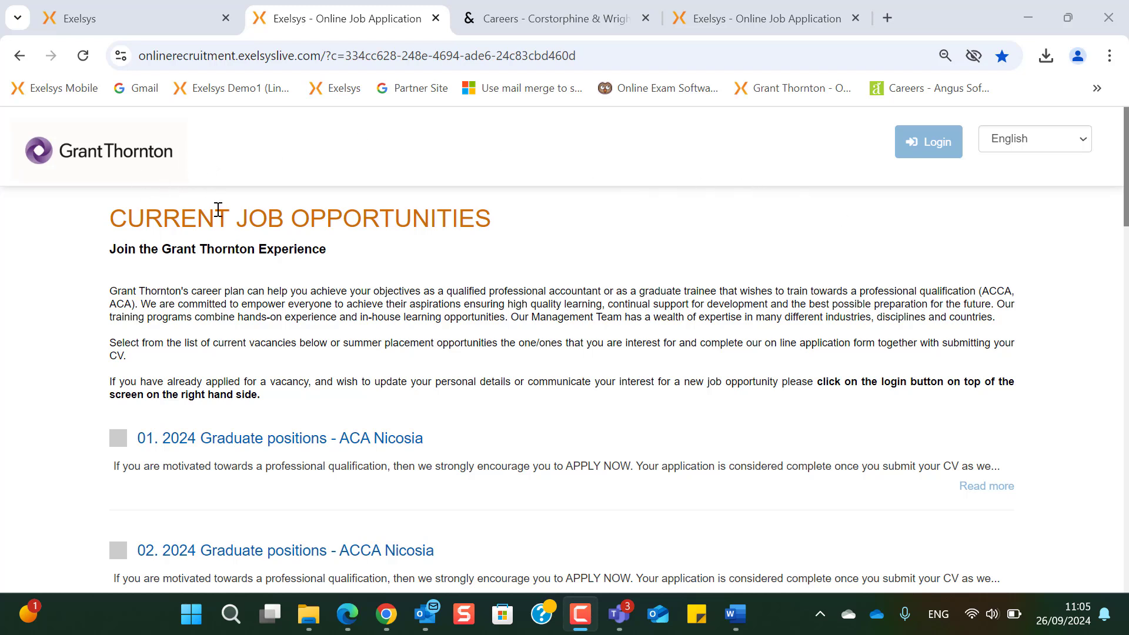
- Expand the full 2024 Graduate ACA Nicosia posting, read it through, and start its application
click(976, 494)
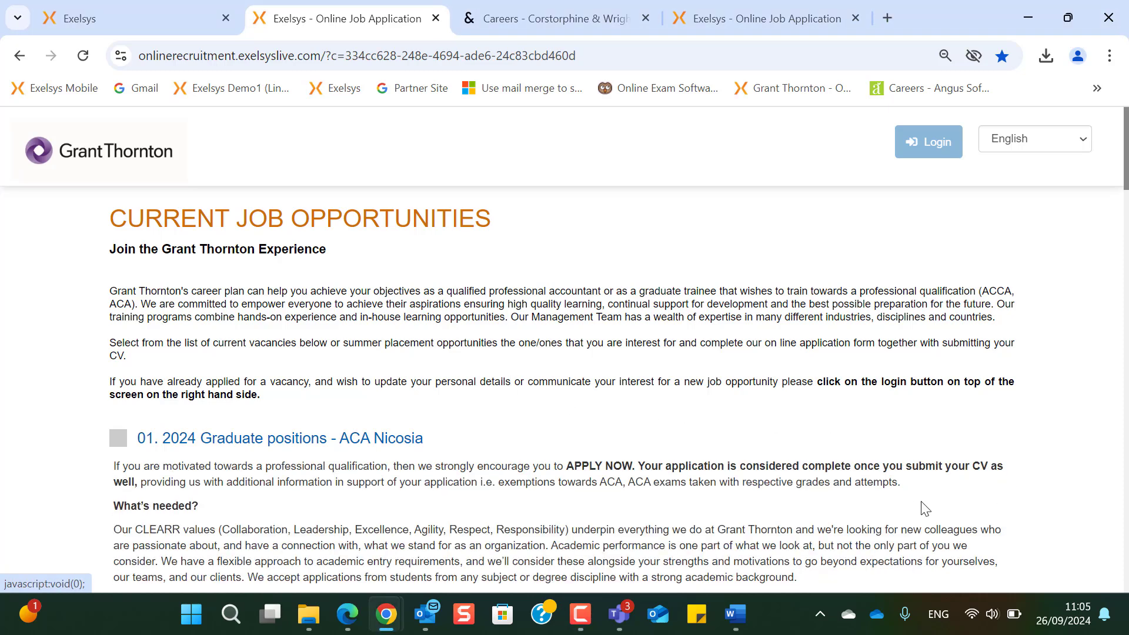
scroll(547, 507, down, 1)
scroll(383, 489, down, 6)
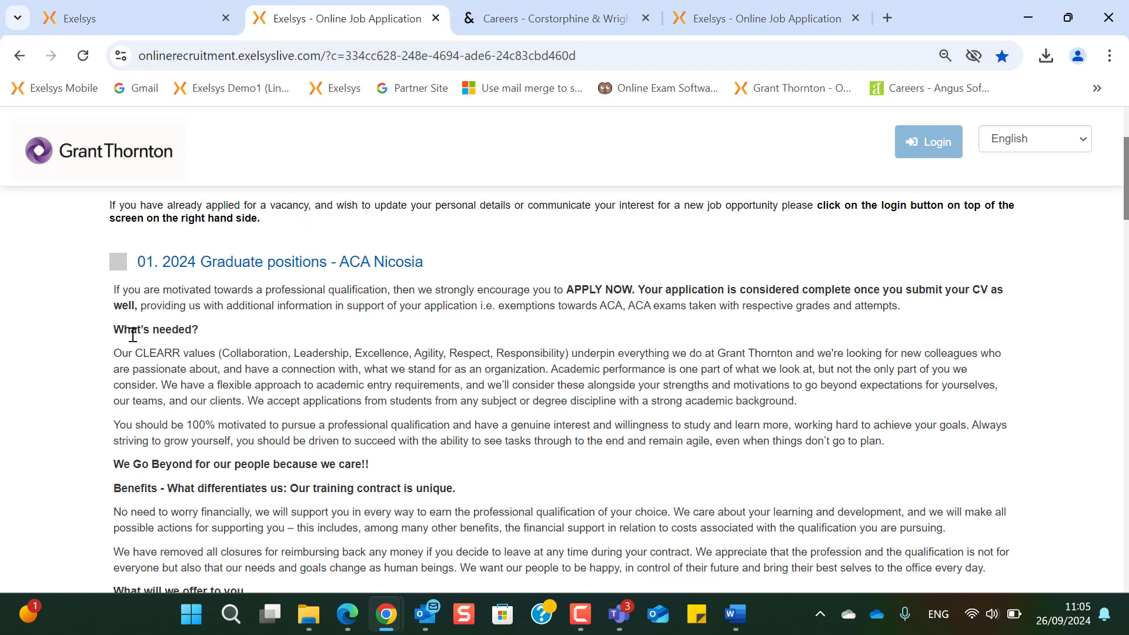
scroll(152, 398, down, 6)
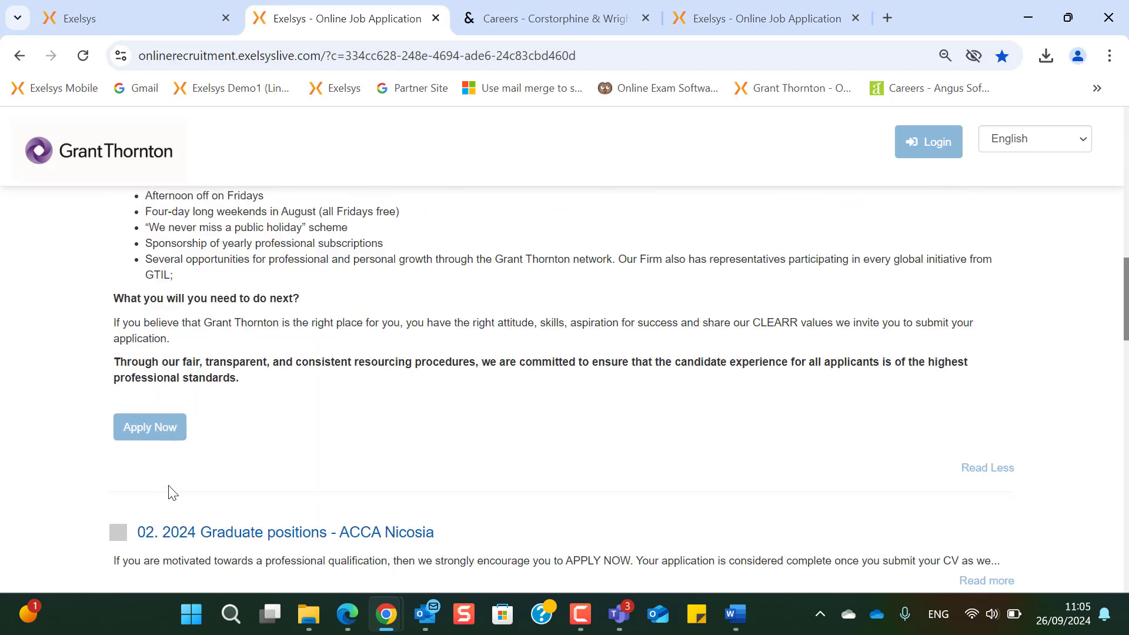
click(159, 437)
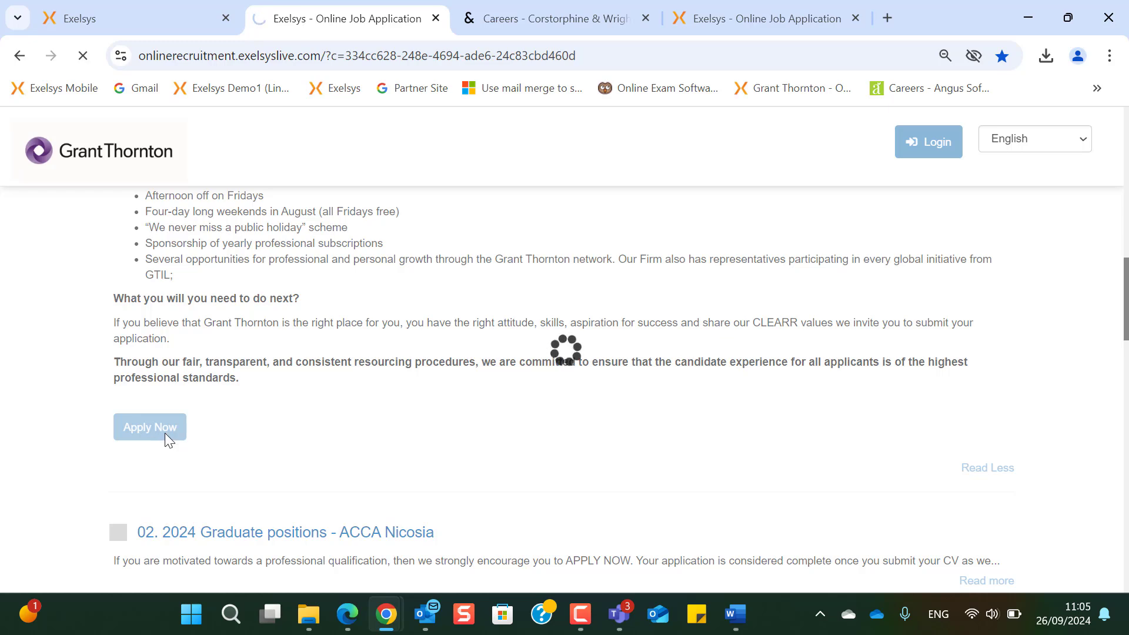
- Browse the Corstorphine & Wright Current Opportunities and Speculative Application, then go to the Exelsys Current Vacancies page
click(524, 24)
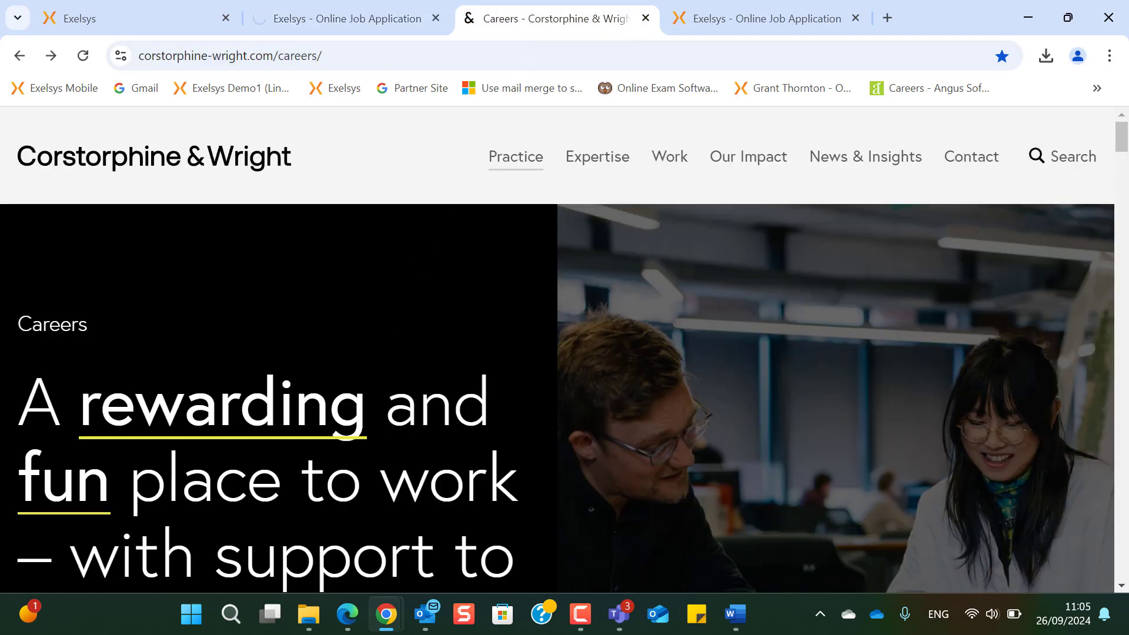
scroll(352, 361, down, 13)
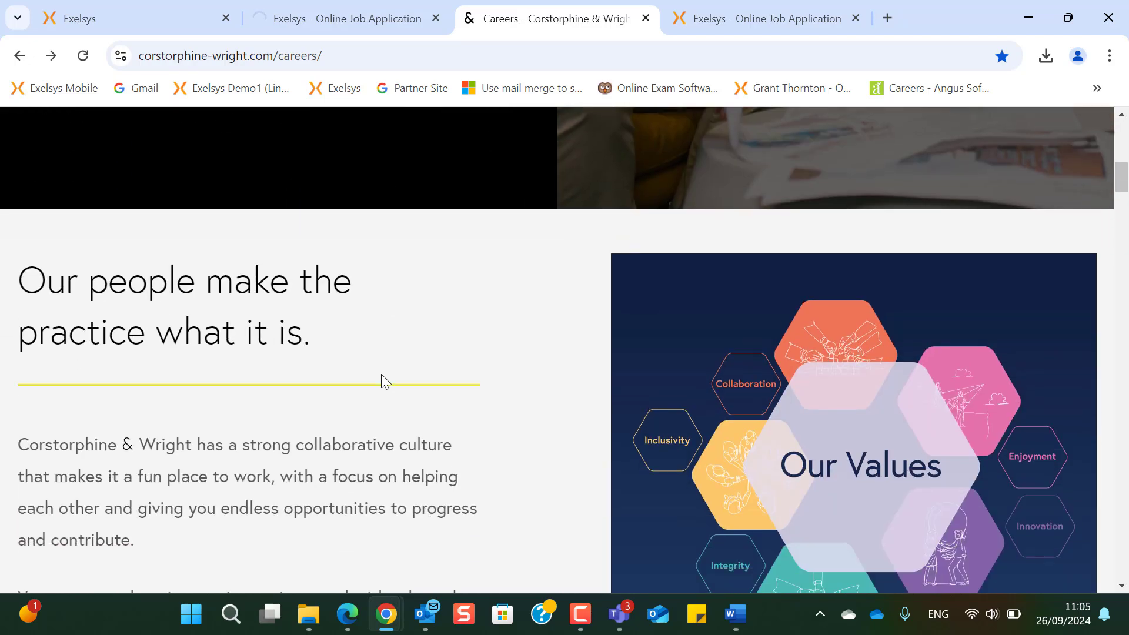
scroll(381, 376, down, 20)
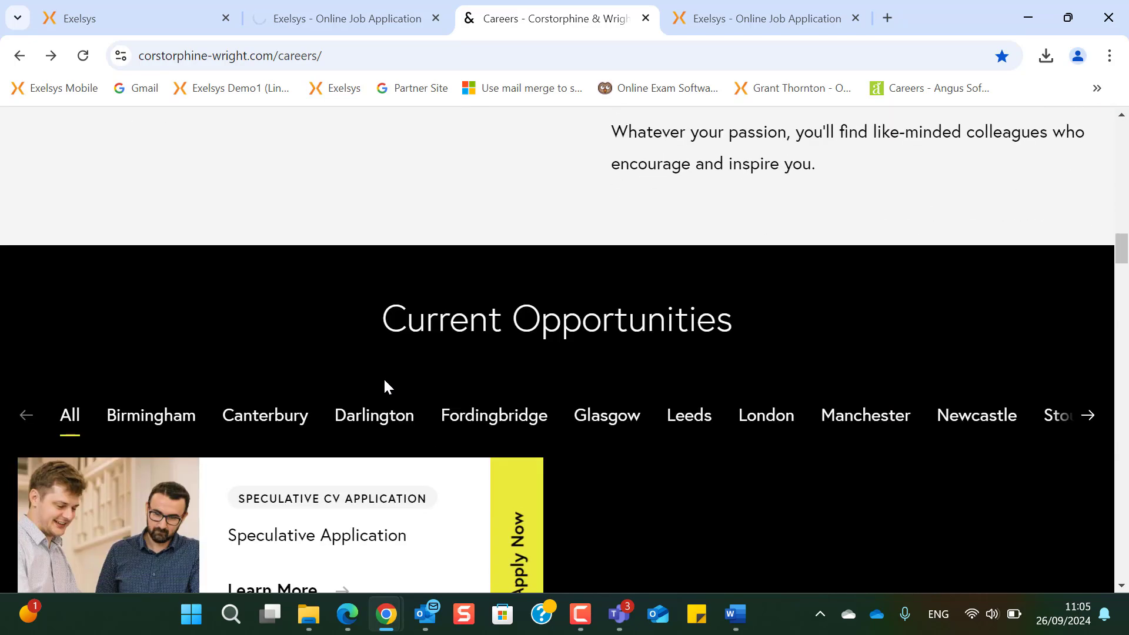
scroll(385, 385, down, 4)
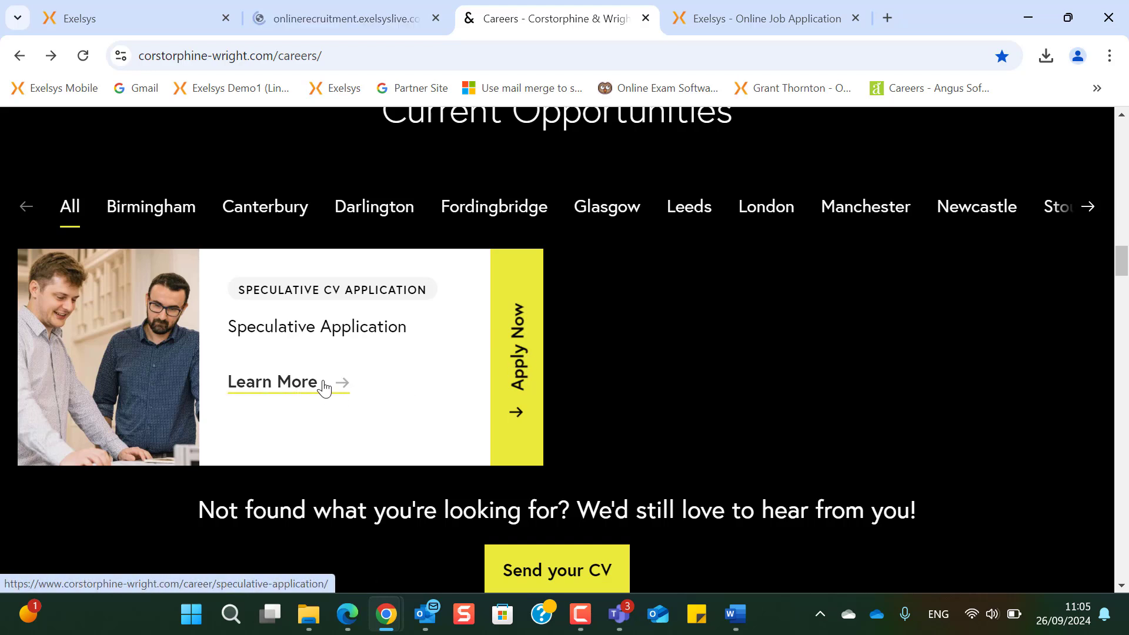
click(766, 20)
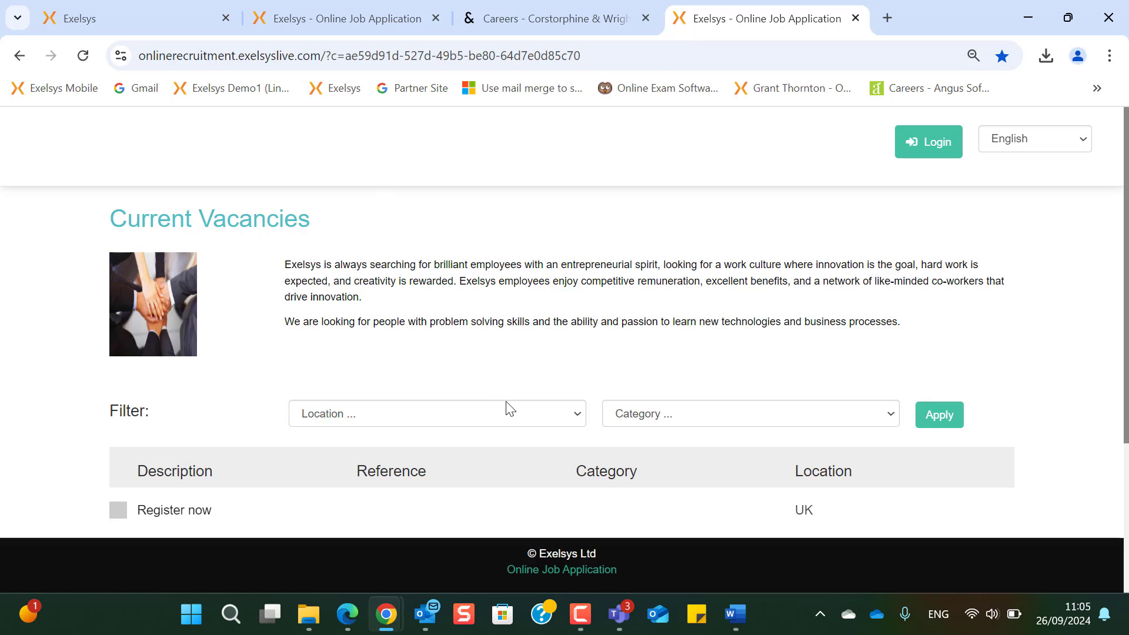
- Review the Location and Category filters, then apply for the Accountant (HR15/02) Monaco vacancy
click(577, 413)
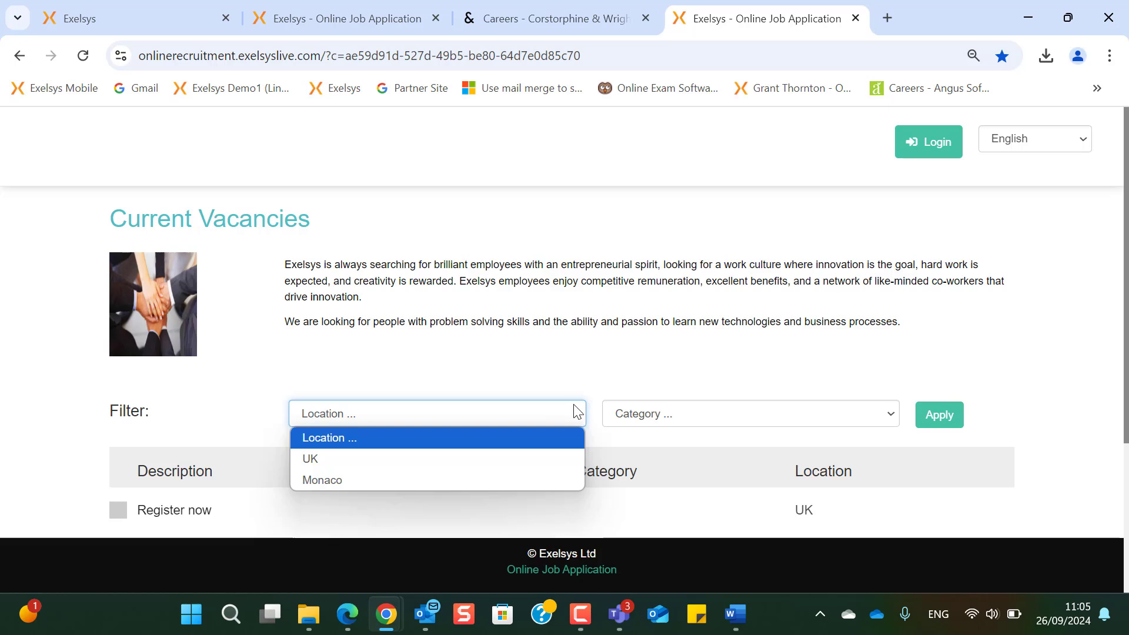
click(891, 415)
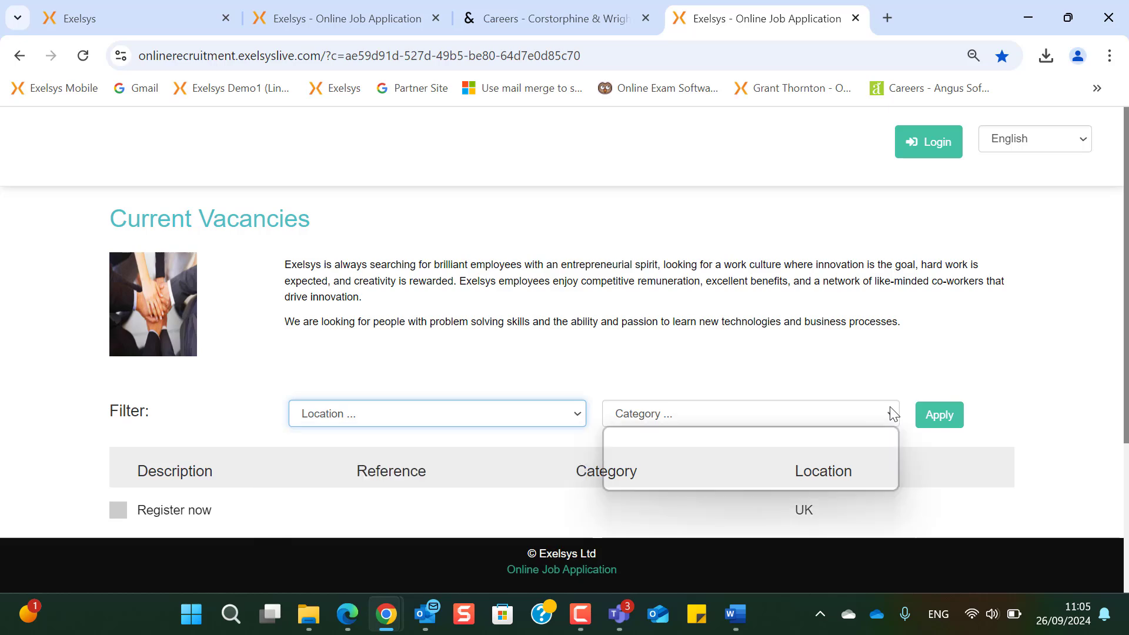
scroll(695, 378, down, 3)
click(305, 408)
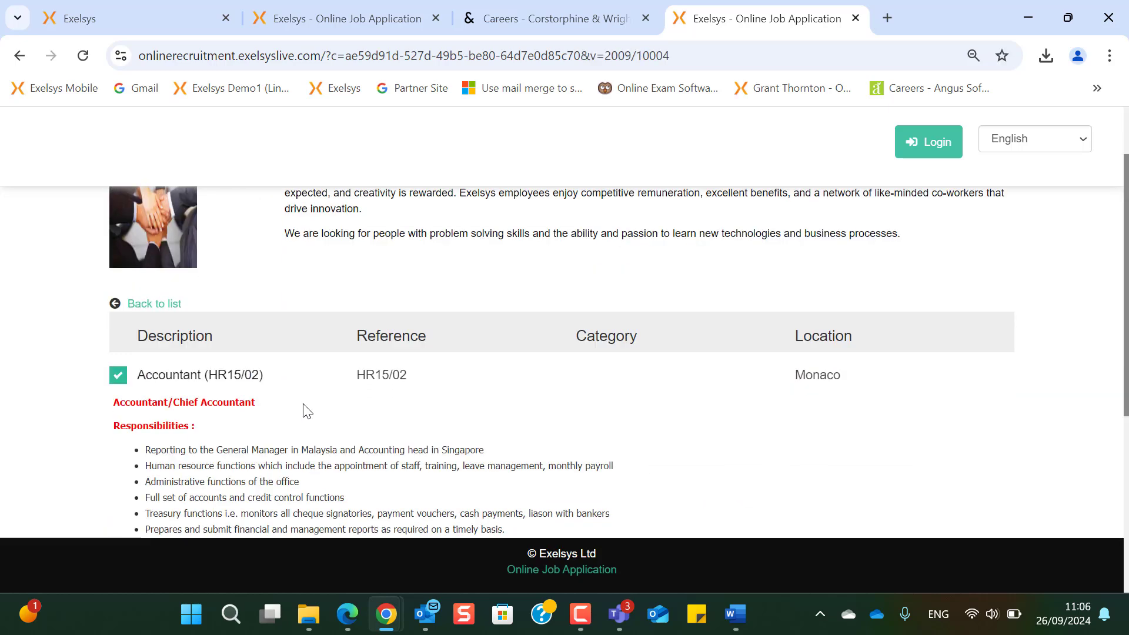
scroll(305, 411, down, 3)
scroll(307, 410, down, 2)
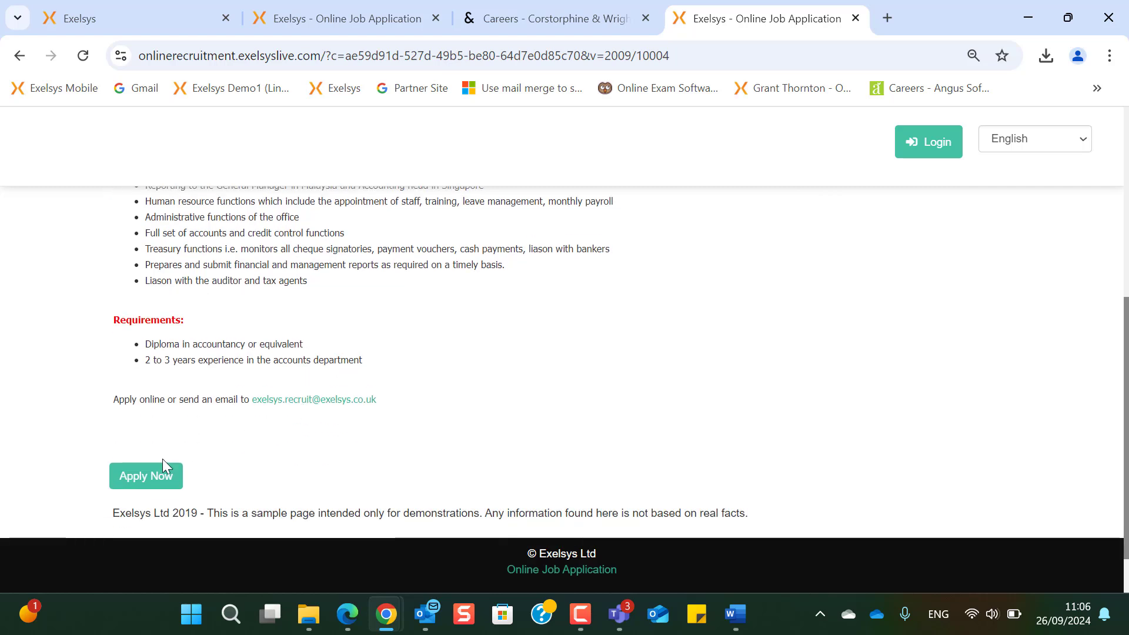
click(160, 475)
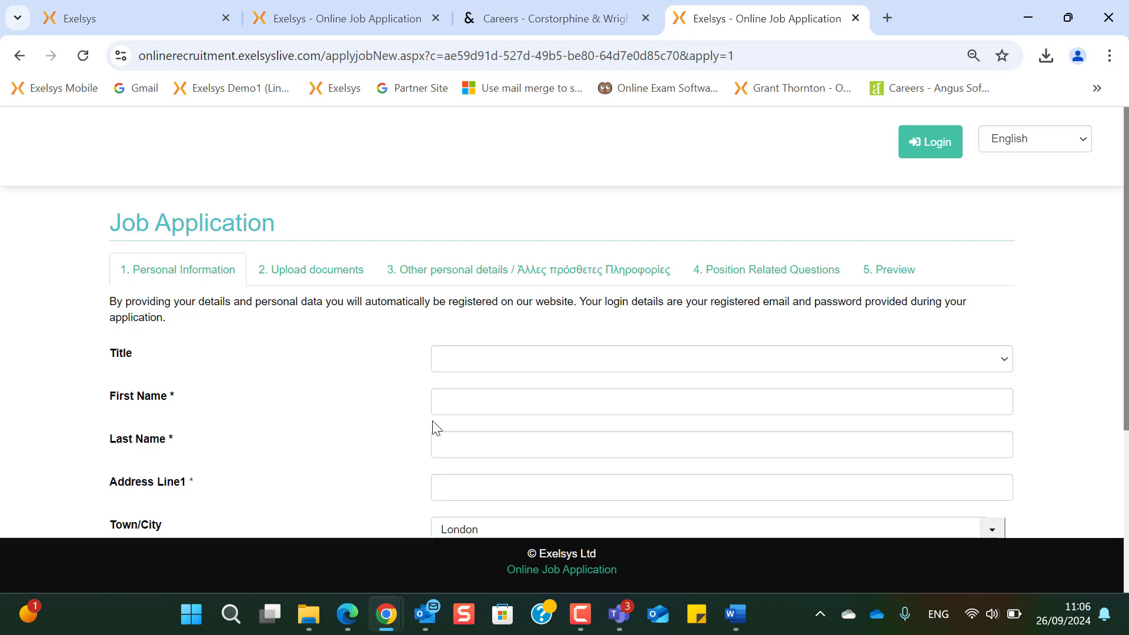
- Look over the Personal Information application form, then go to the applicant Login page
scroll(87, 399, down, 1)
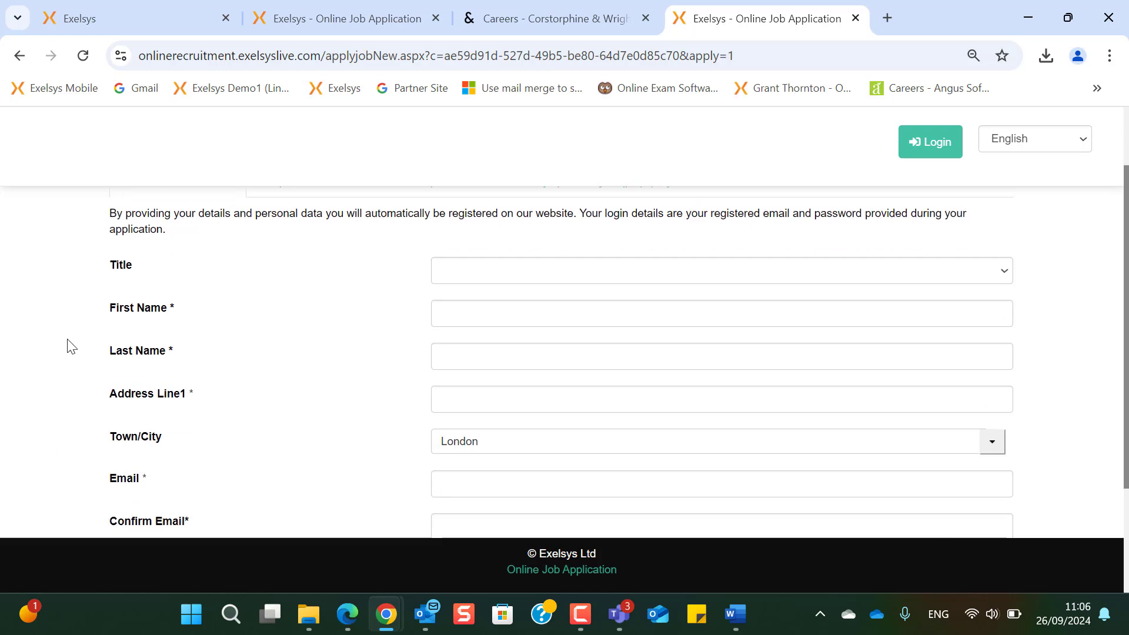
scroll(103, 421, down, 1)
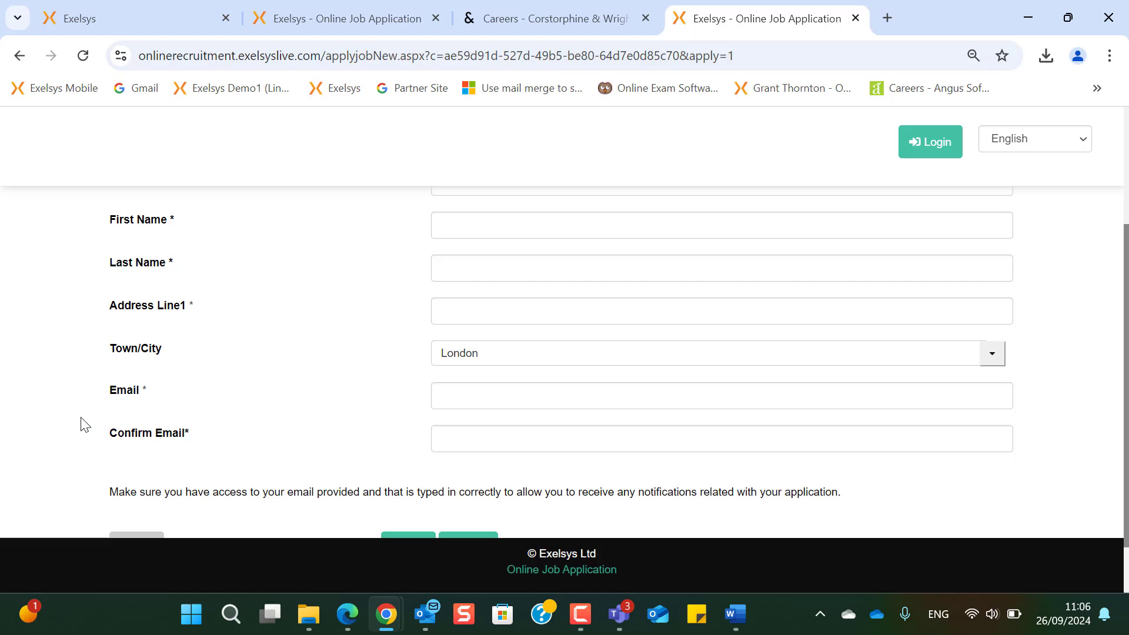
scroll(67, 423, up, 2)
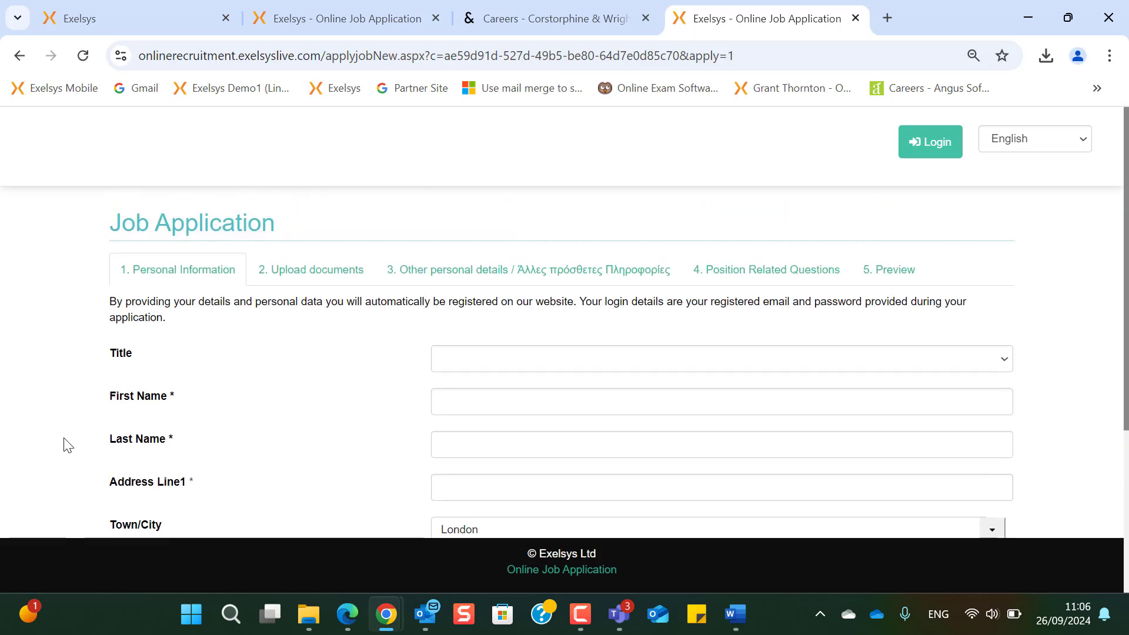
scroll(256, 469, down, 3)
scroll(430, 444, up, 3)
click(937, 149)
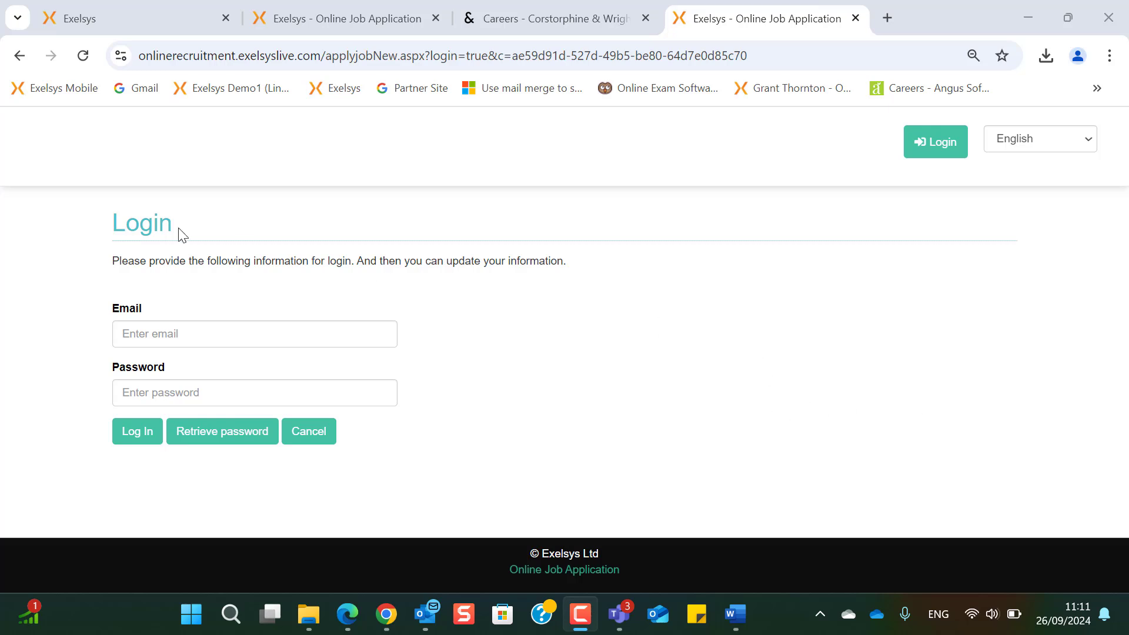
- Return to Exelsys HCM and open the Recruitment Dashboard from the Recruitment sidebar menu
click(132, 8)
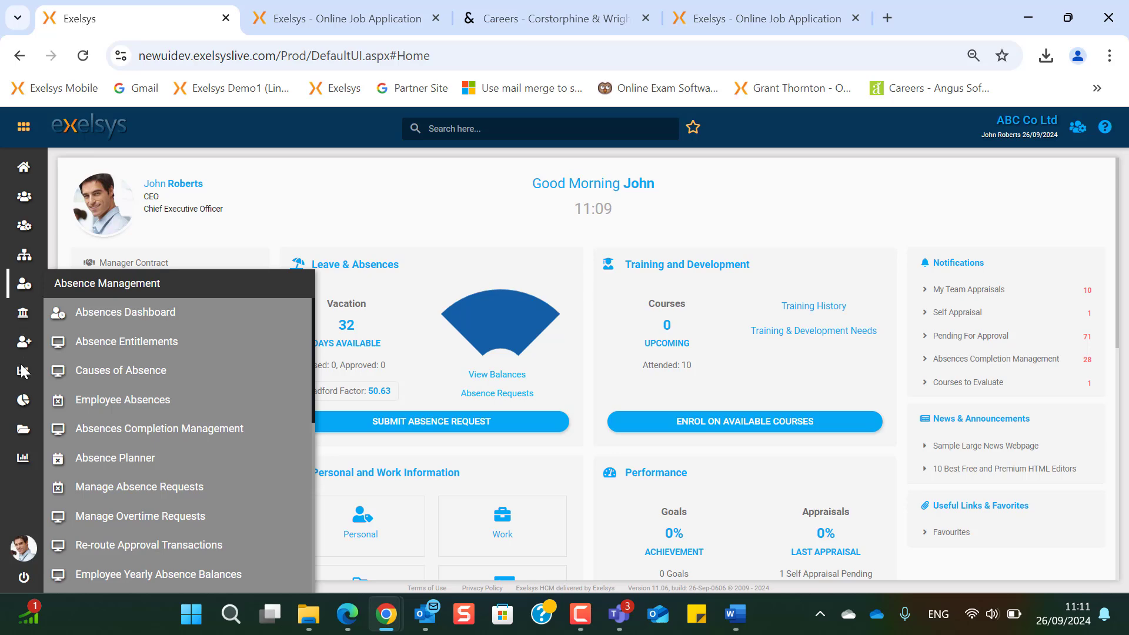
mouse_move(22, 333)
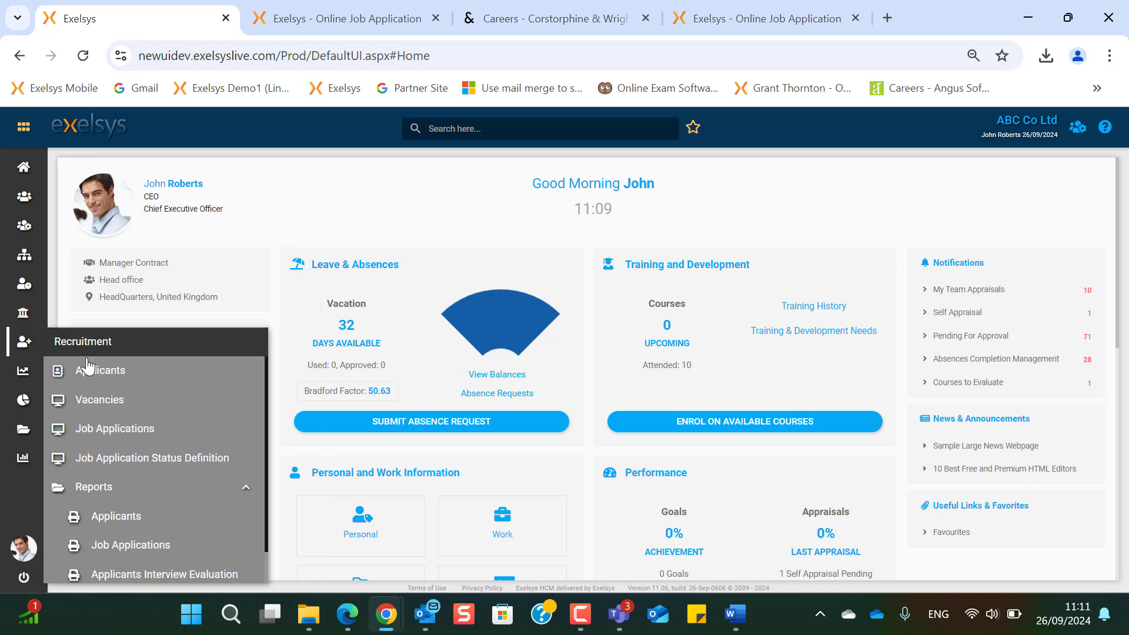
click(134, 353)
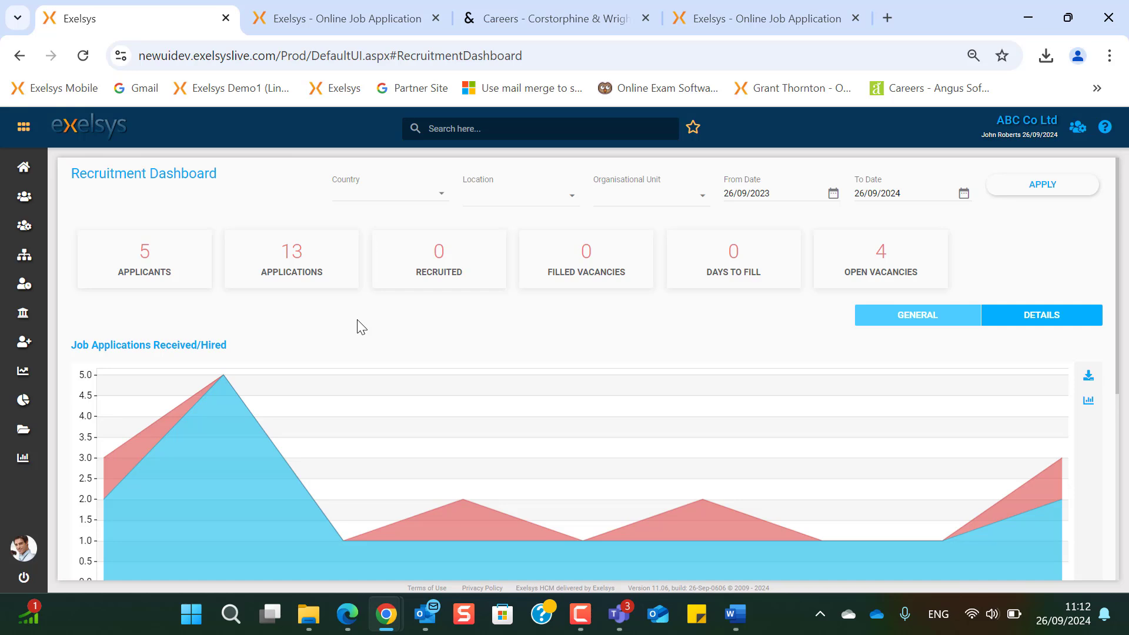
- Check the Country, Location and Organisational Unit filters, then apply From Date 26/09/2018 to the dashboard
click(445, 197)
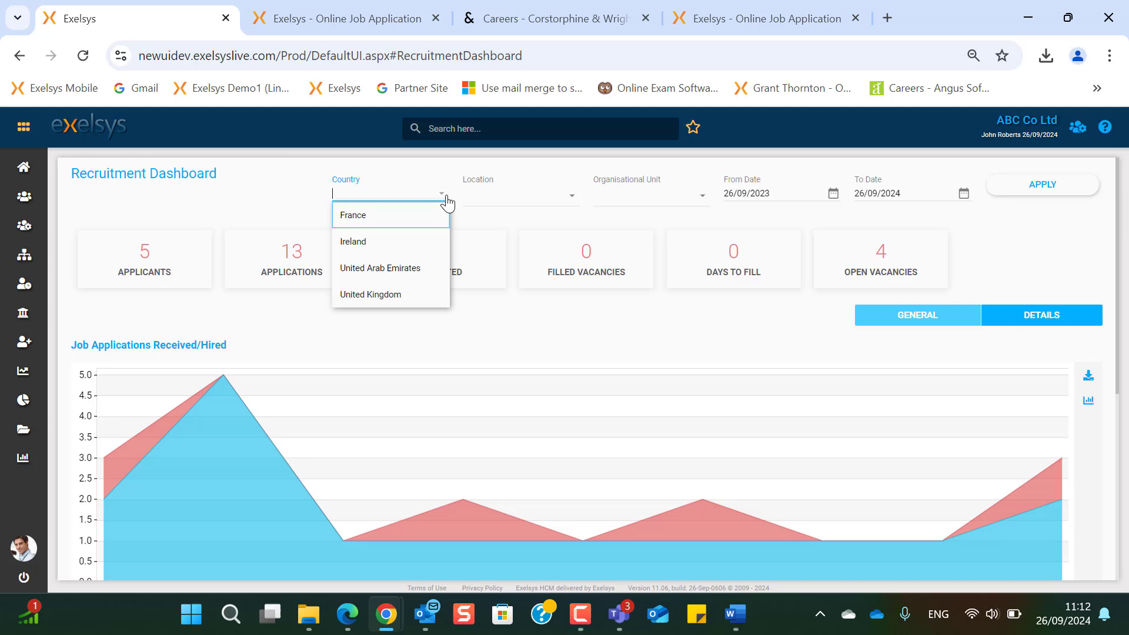
click(569, 203)
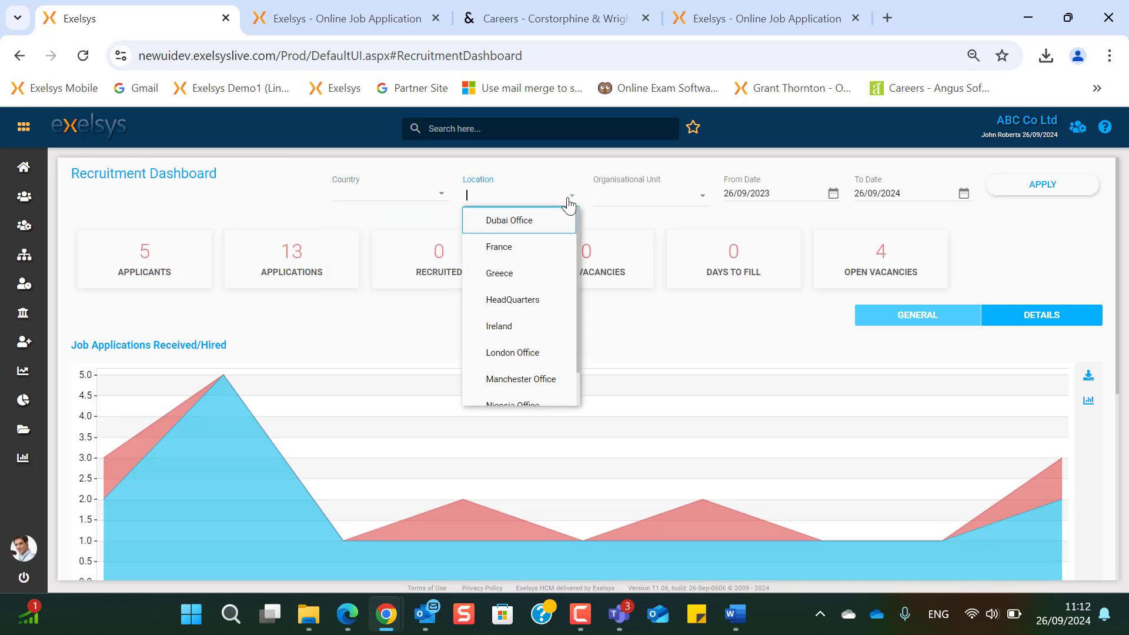
click(703, 203)
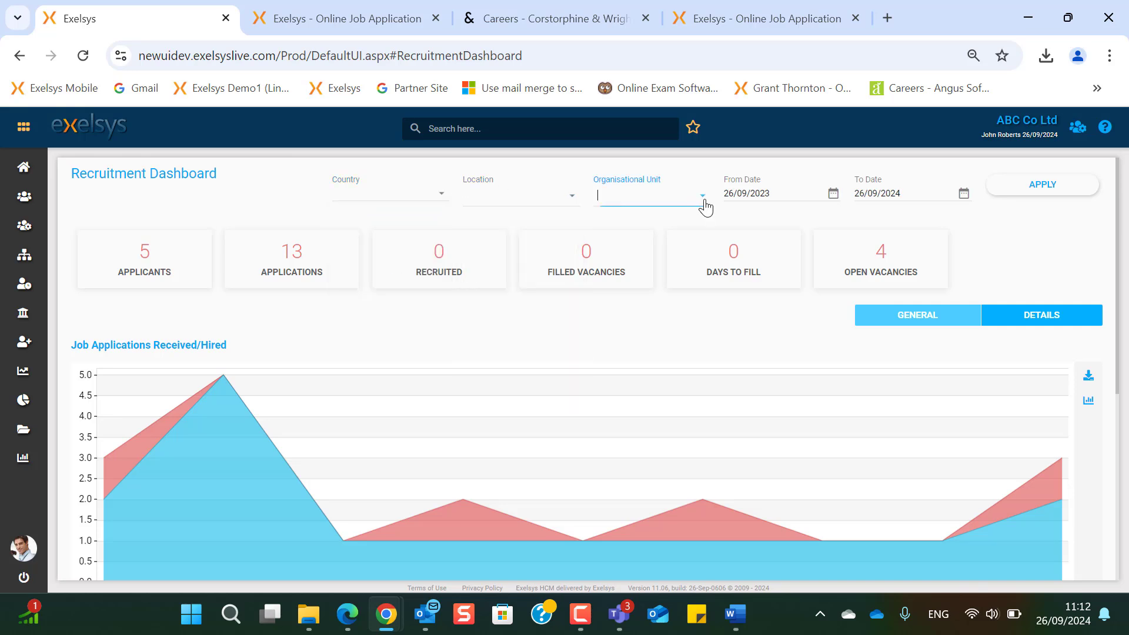
click(762, 193)
drag(762, 193, 795, 200)
text(18)
click(1057, 187)
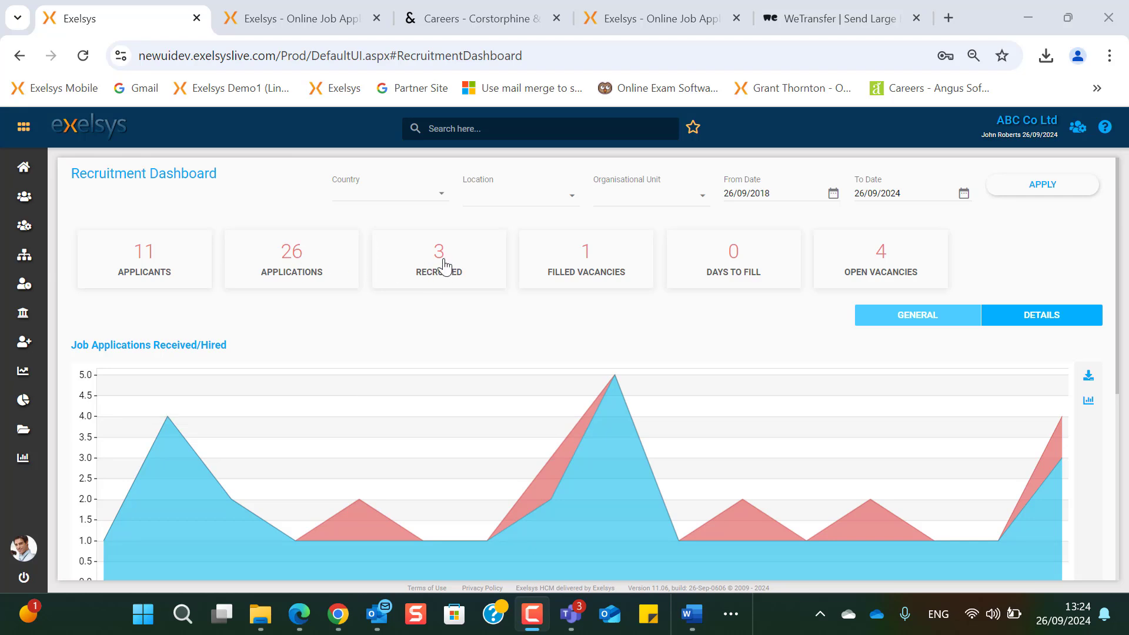
click(143, 259)
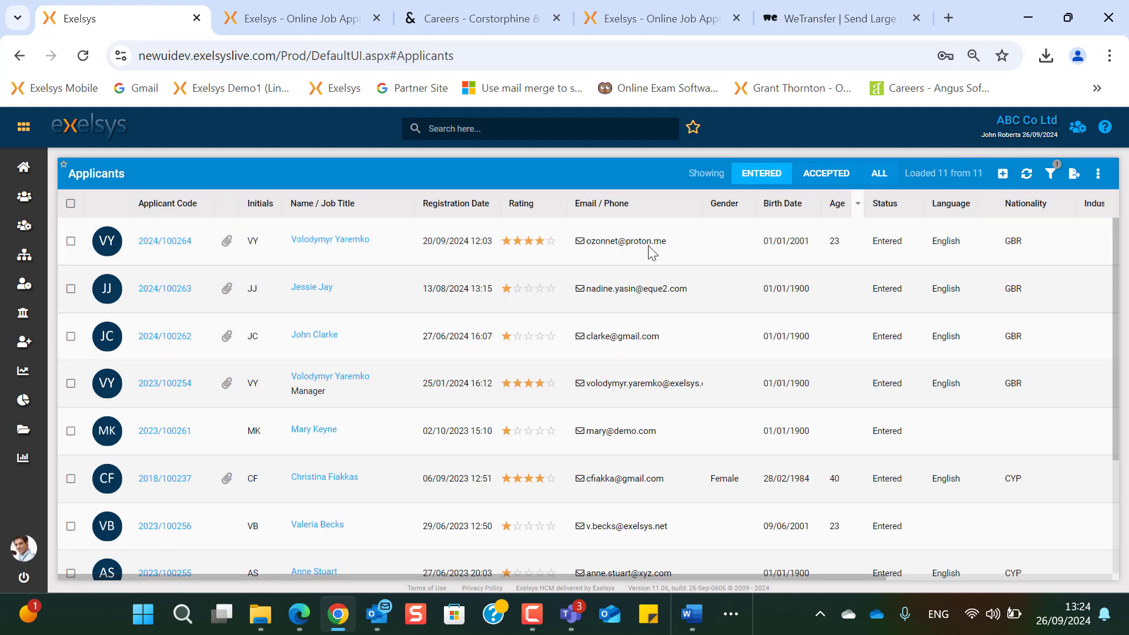
scroll(415, 498, down, 3)
scroll(418, 542, up, 3)
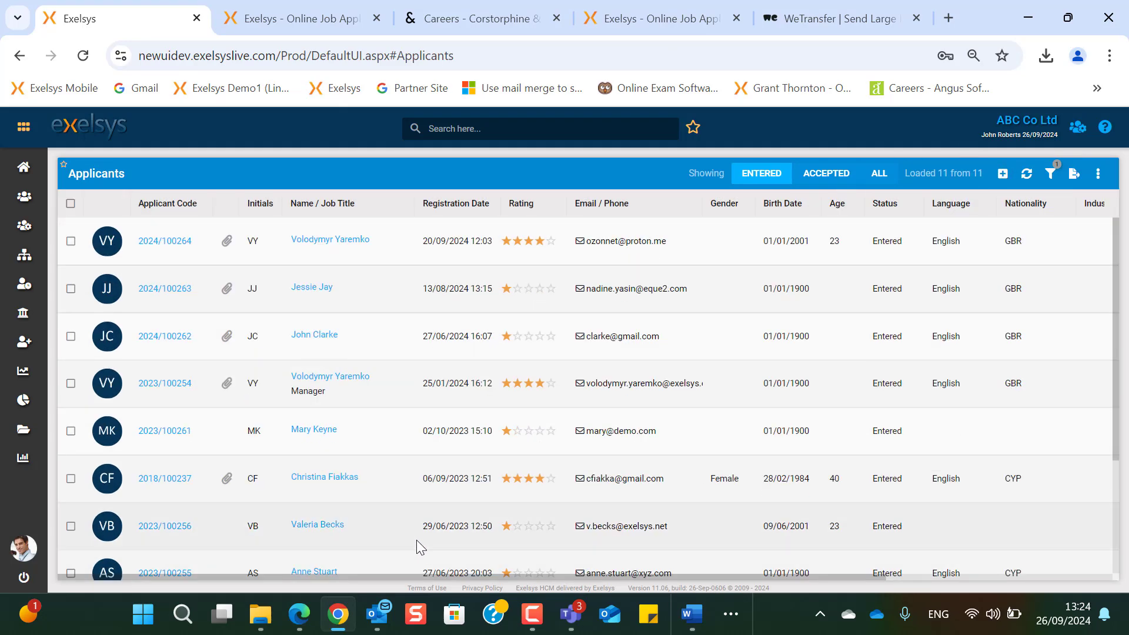
click(19, 55)
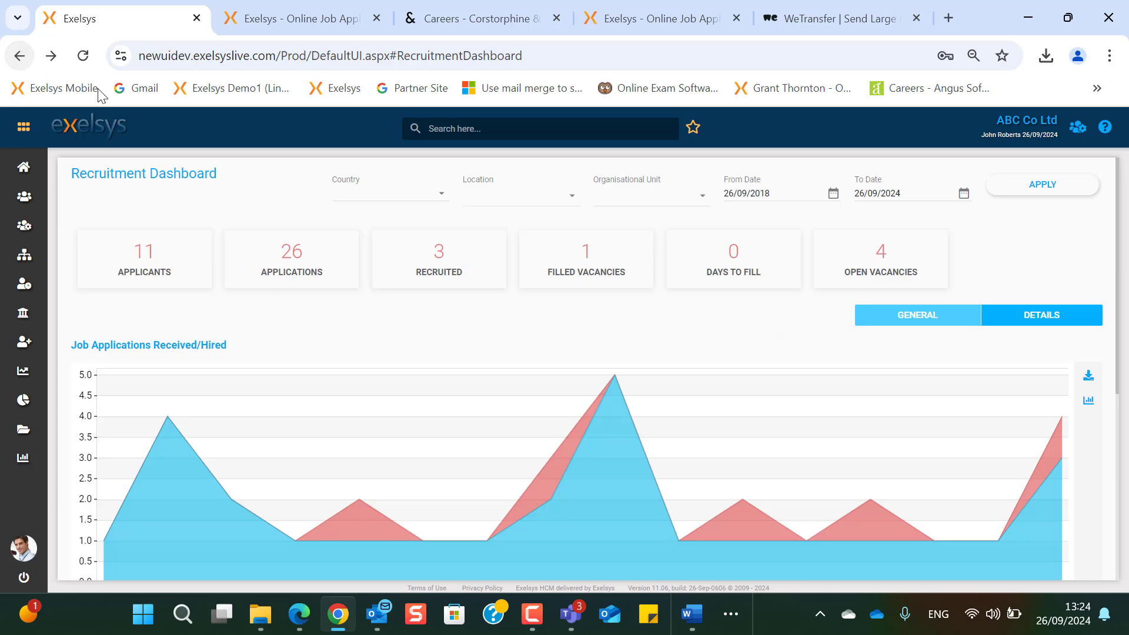
click(440, 259)
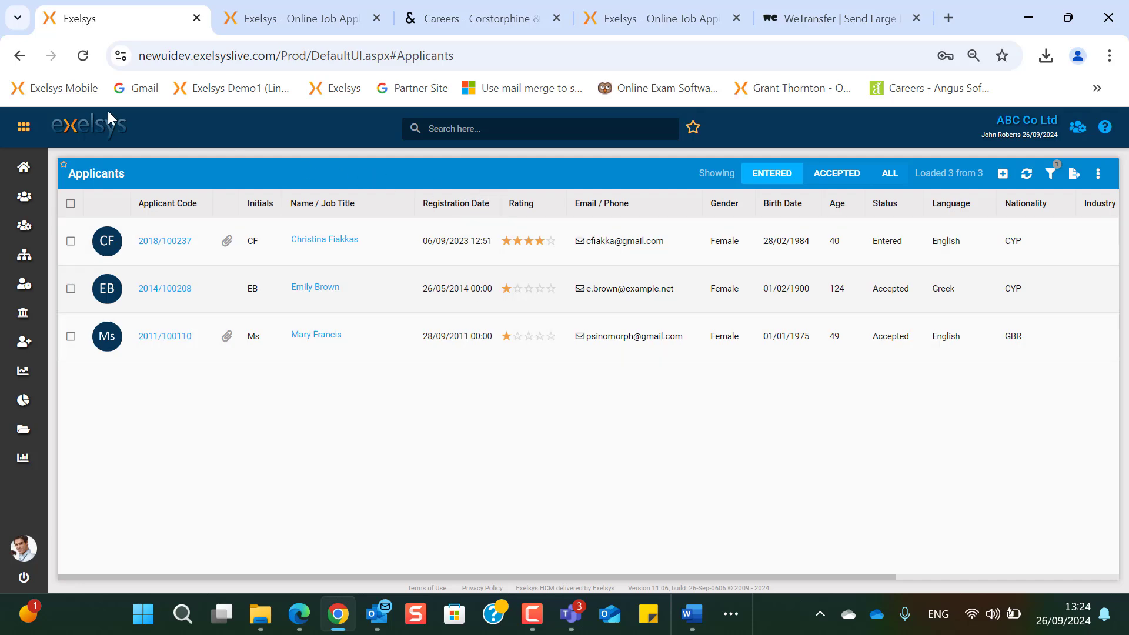
click(19, 56)
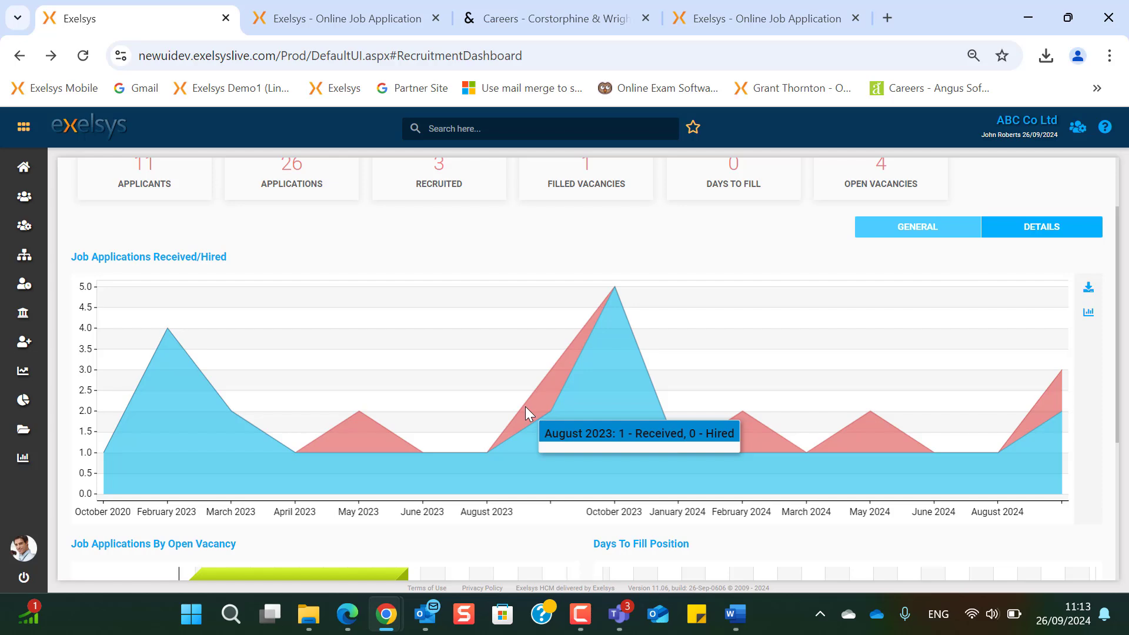
- Review the dashboard charts and DETAILS breakdown, then open the Open Vacancies list
scroll(526, 407, down, 4)
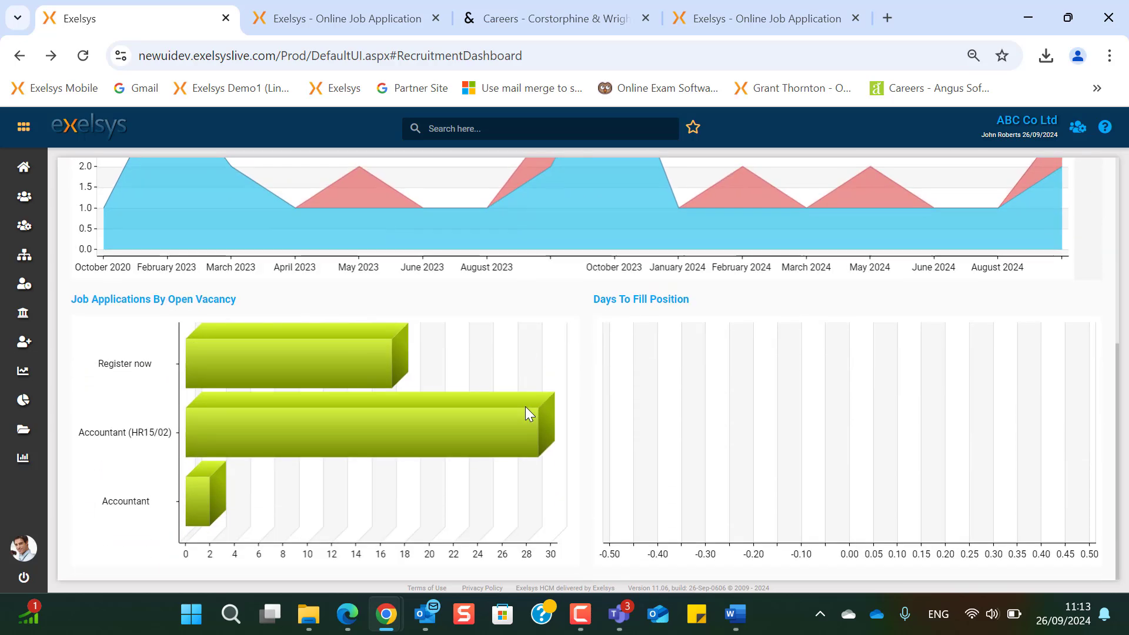
scroll(525, 407, up, 5)
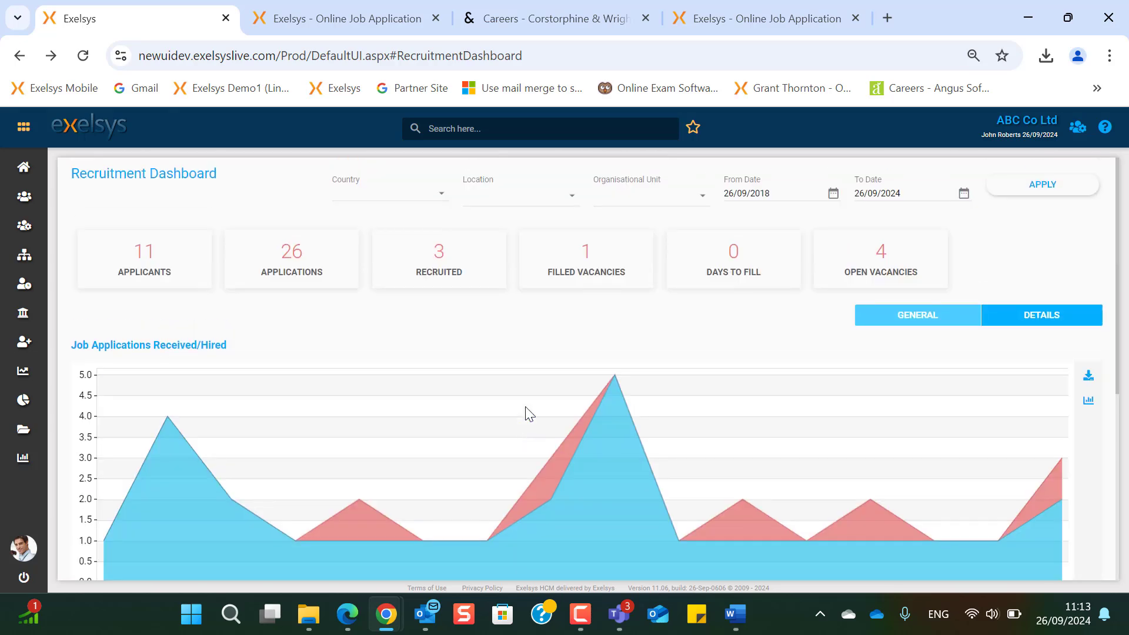
click(1057, 318)
scroll(372, 492, down, 5)
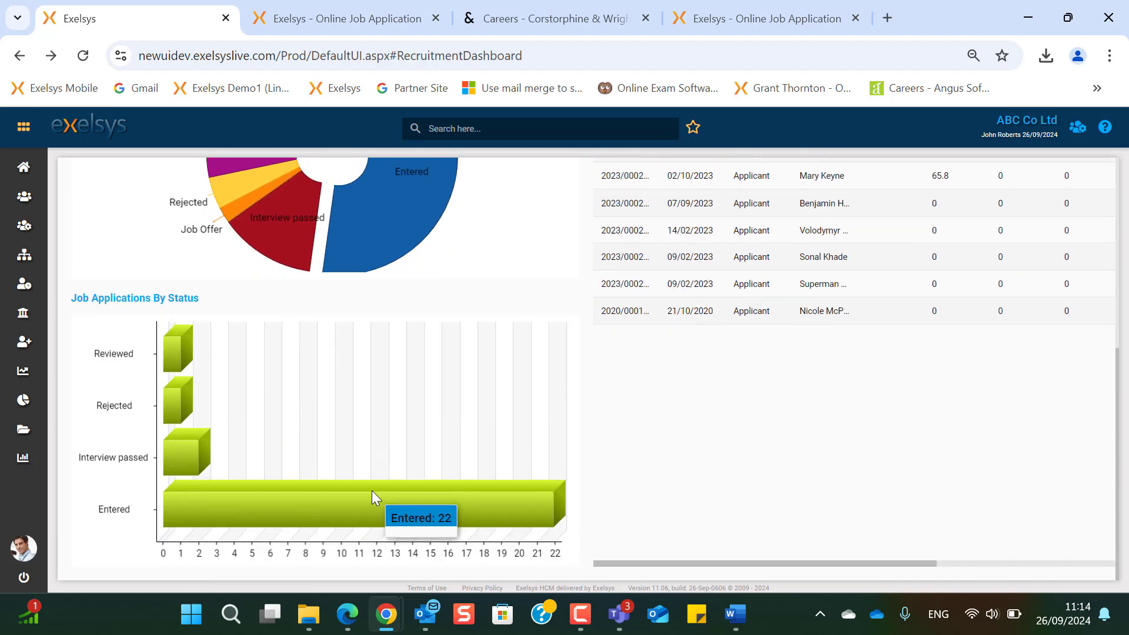
scroll(372, 491, up, 5)
mouse_move(37, 333)
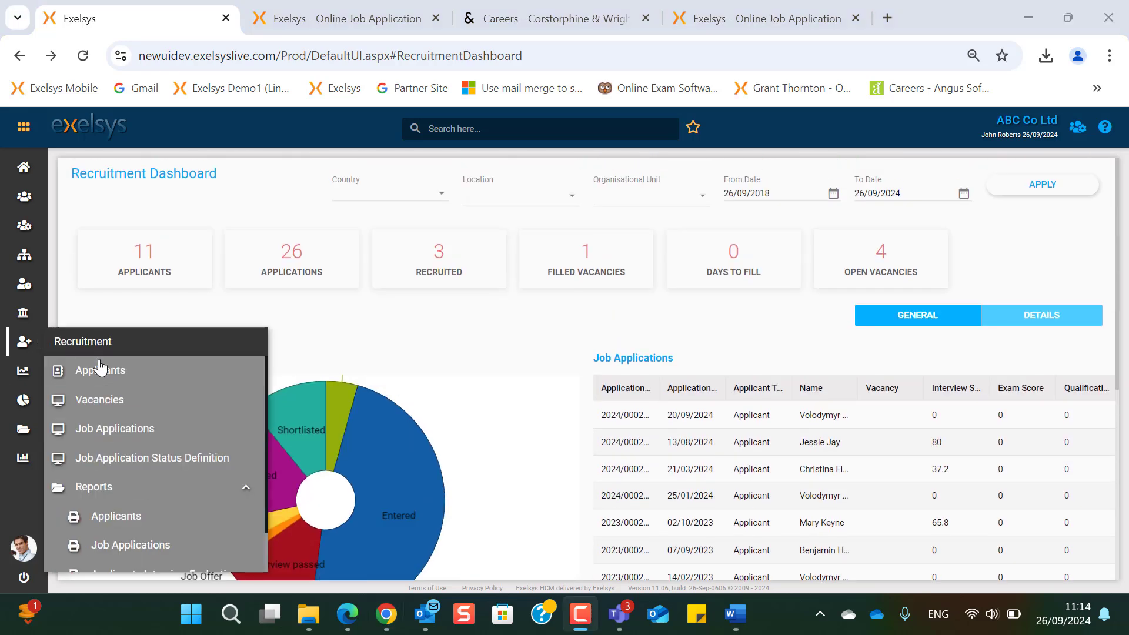
click(116, 398)
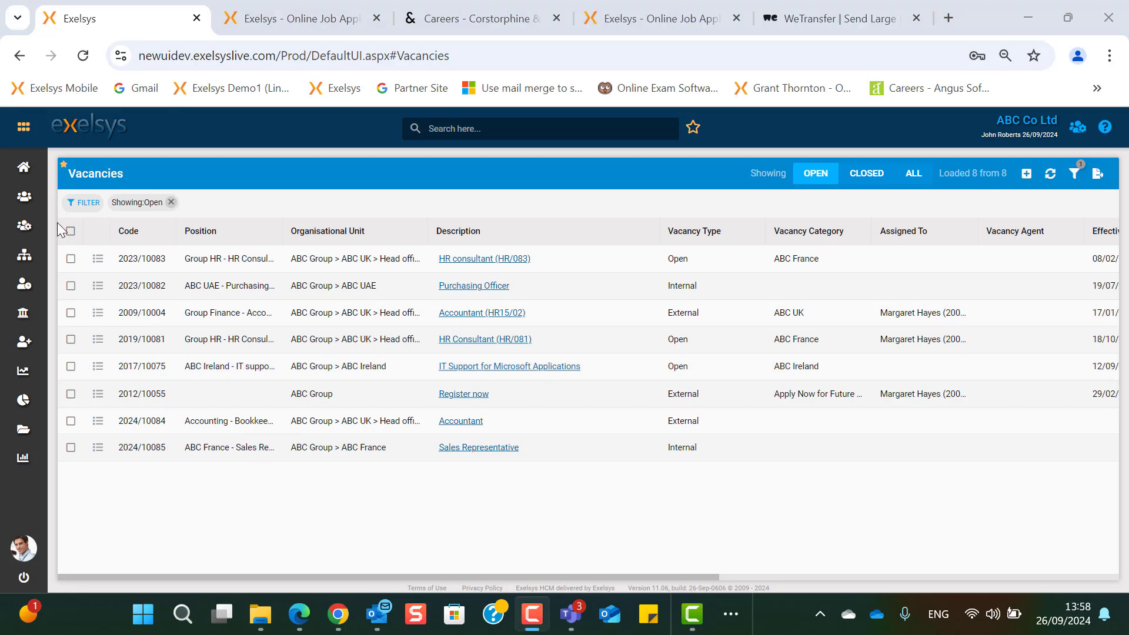
mouse_move(30, 164)
mouse_move(24, 196)
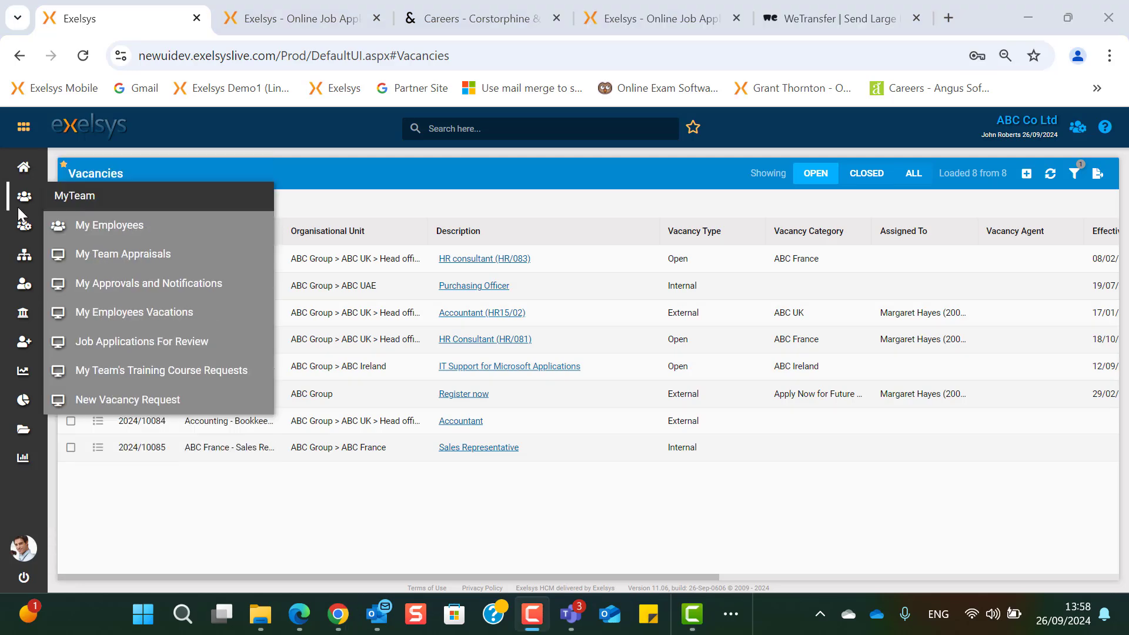
click(171, 402)
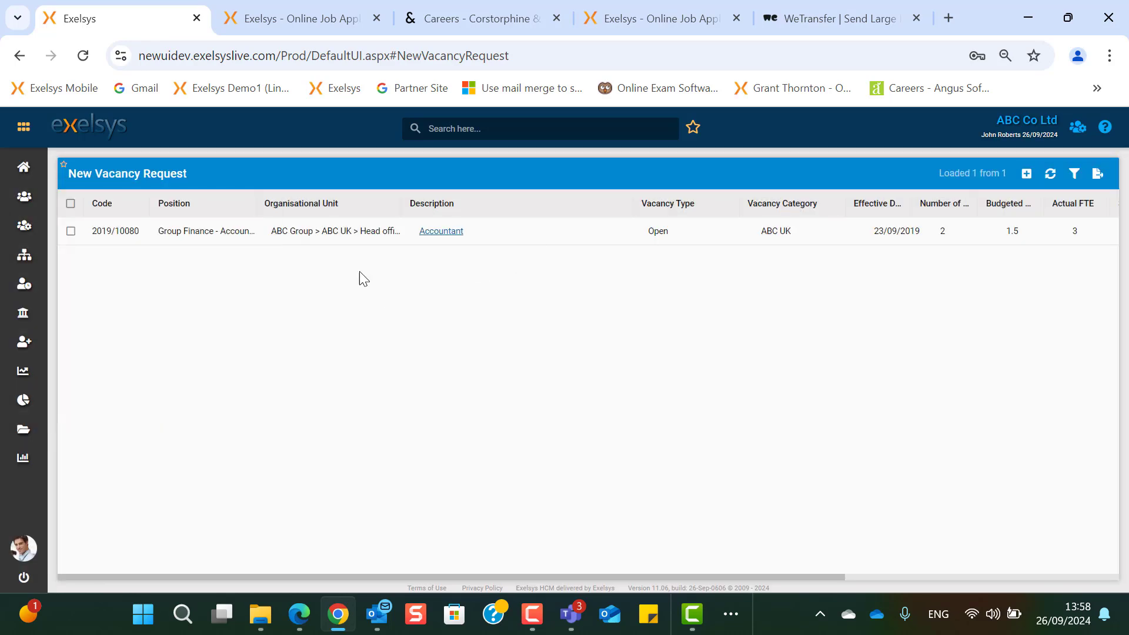
click(442, 233)
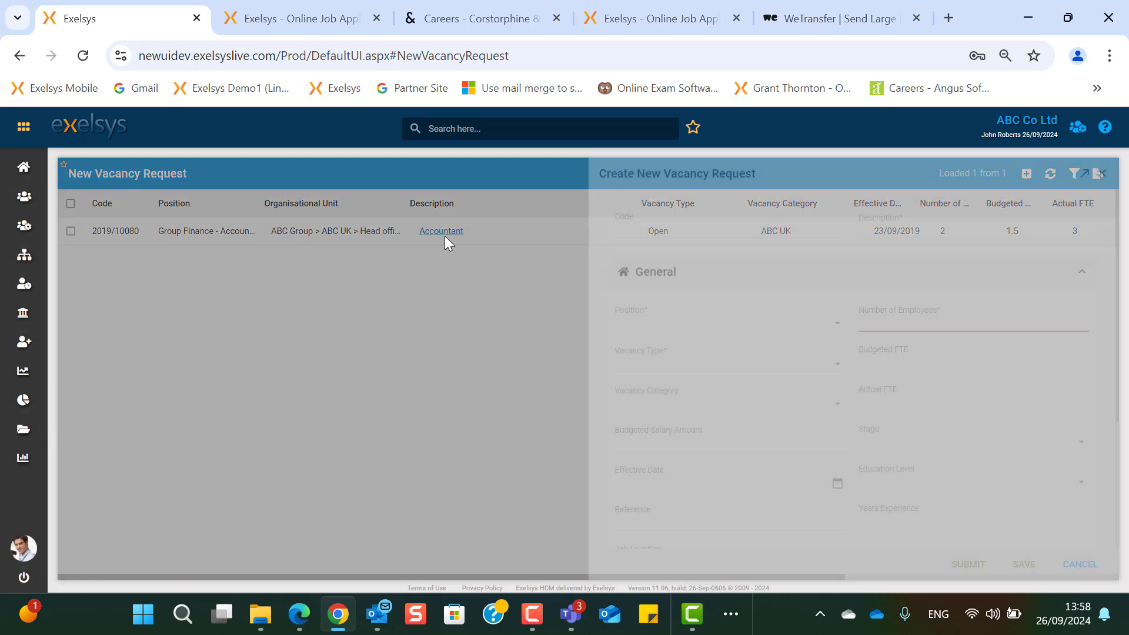
scroll(812, 394, down, 3)
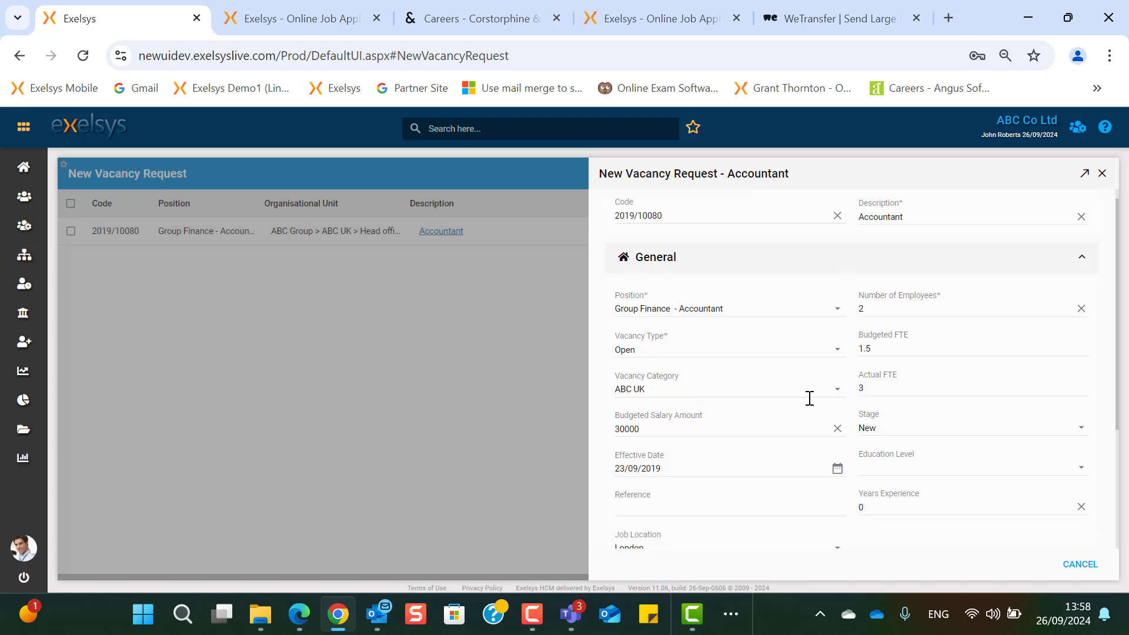
click(724, 429)
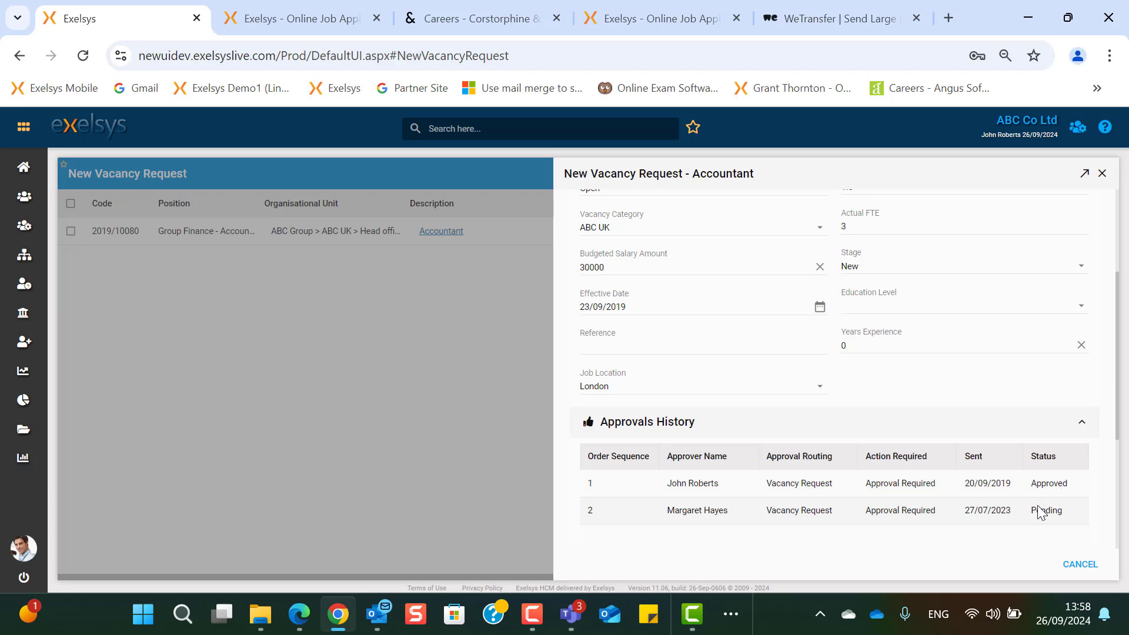
scroll(1044, 522, down, 4)
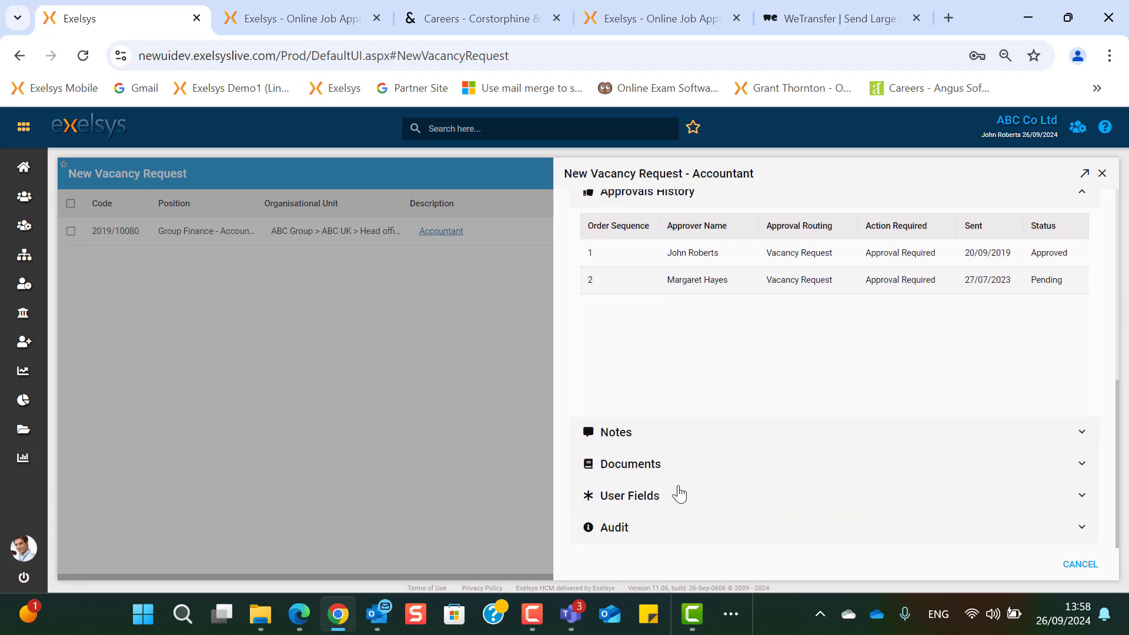
click(635, 467)
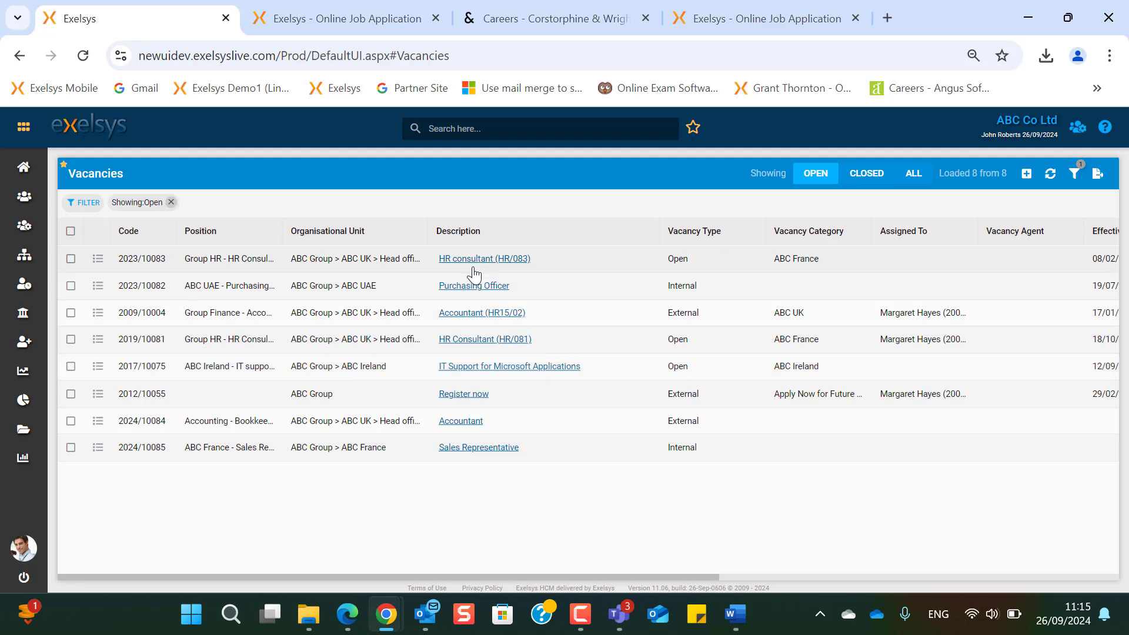
click(482, 260)
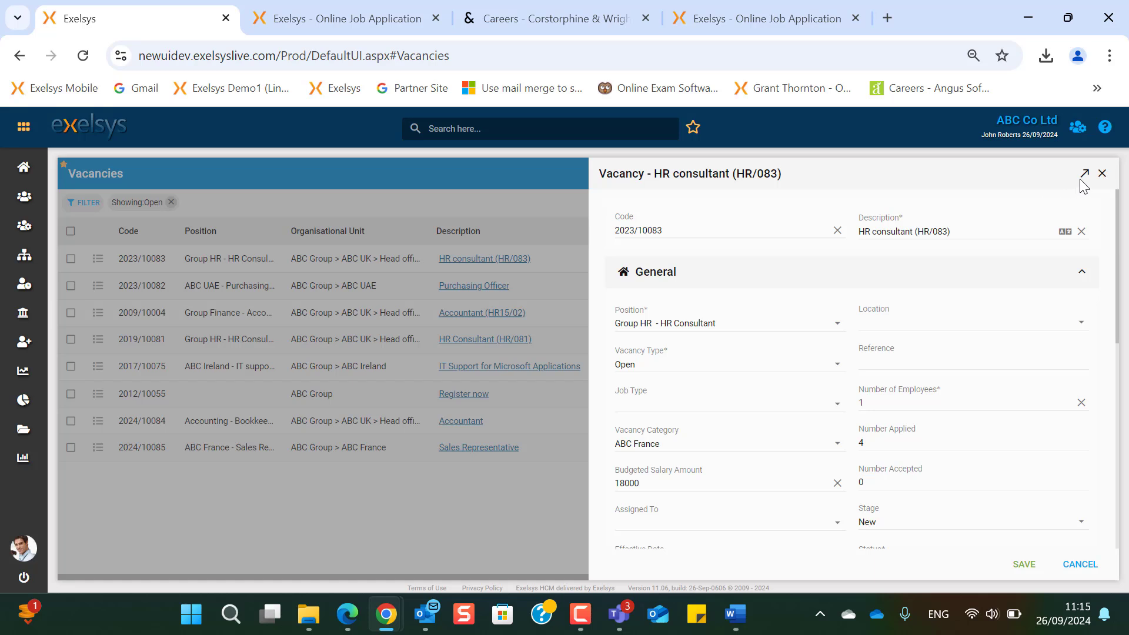
- Expand the HR consultant (HR/083) vacancy full-page and check its Position and Vacancy Type choices
click(1084, 173)
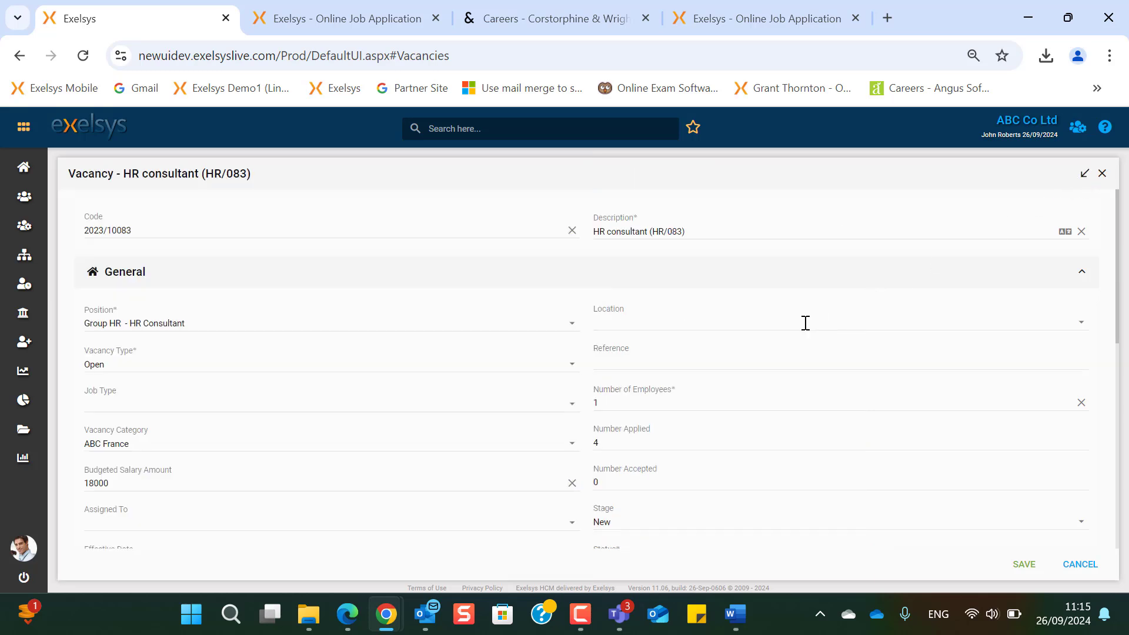
click(570, 330)
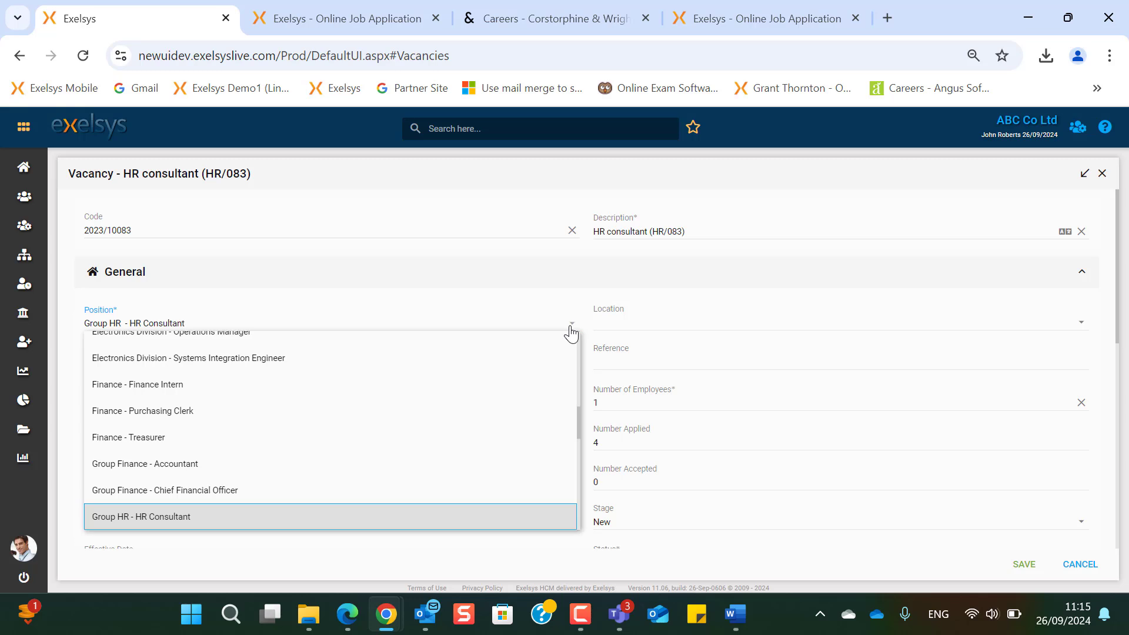
click(570, 330)
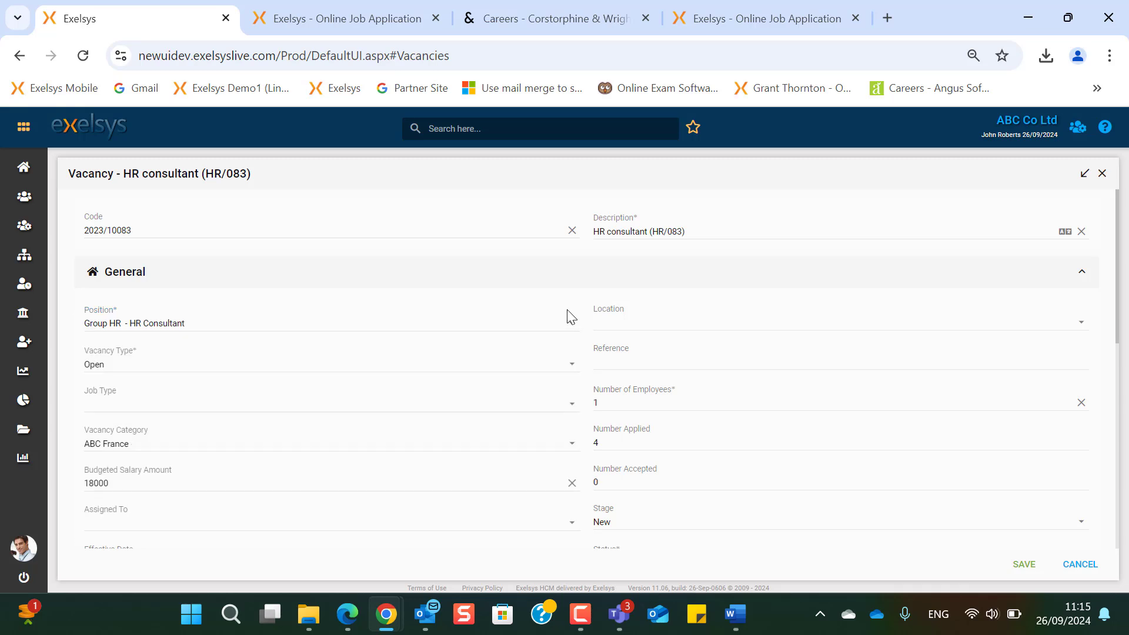
click(572, 373)
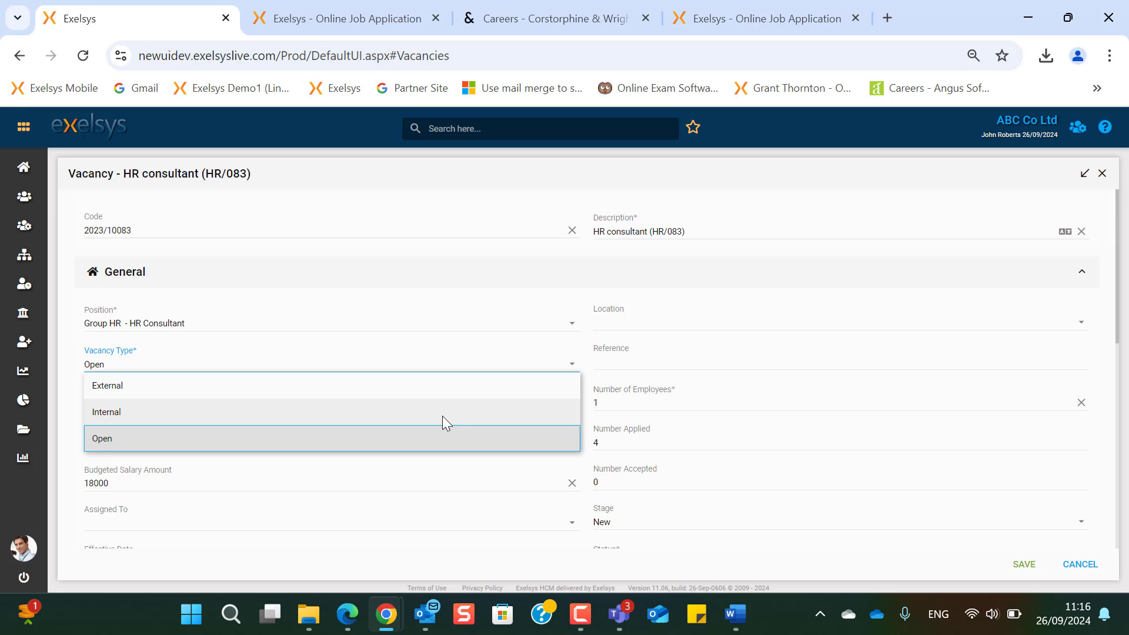
- Review the Job Type choices, keep Vacancy Category ABC France, and check the 18000 budgeted salary
scroll(443, 416, down, 2)
click(572, 322)
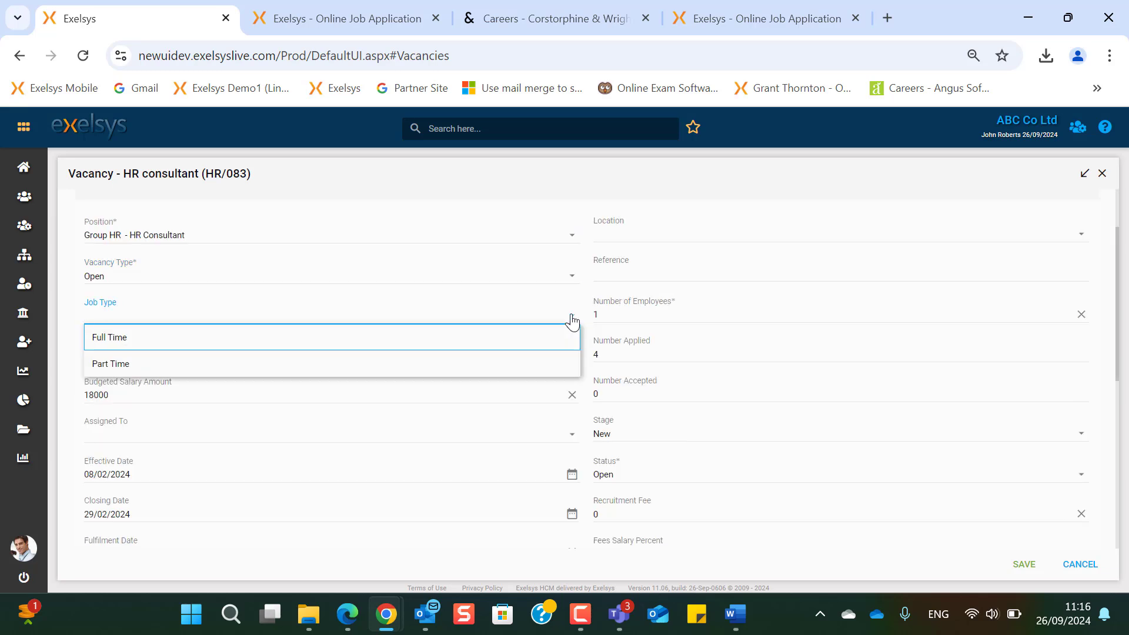
click(572, 321)
click(574, 357)
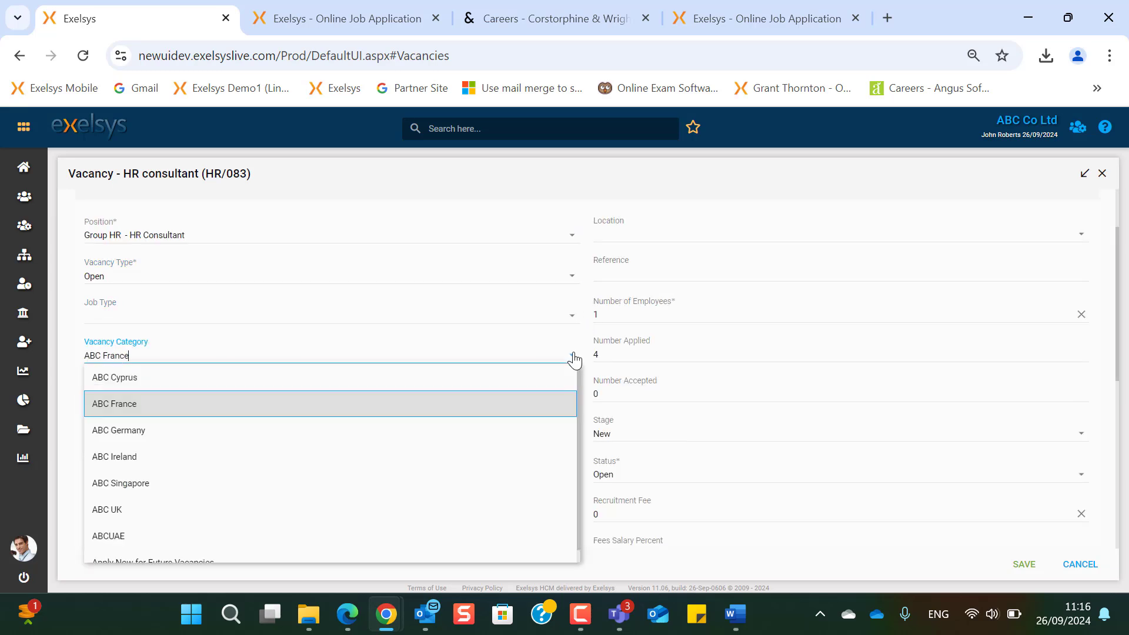
click(574, 358)
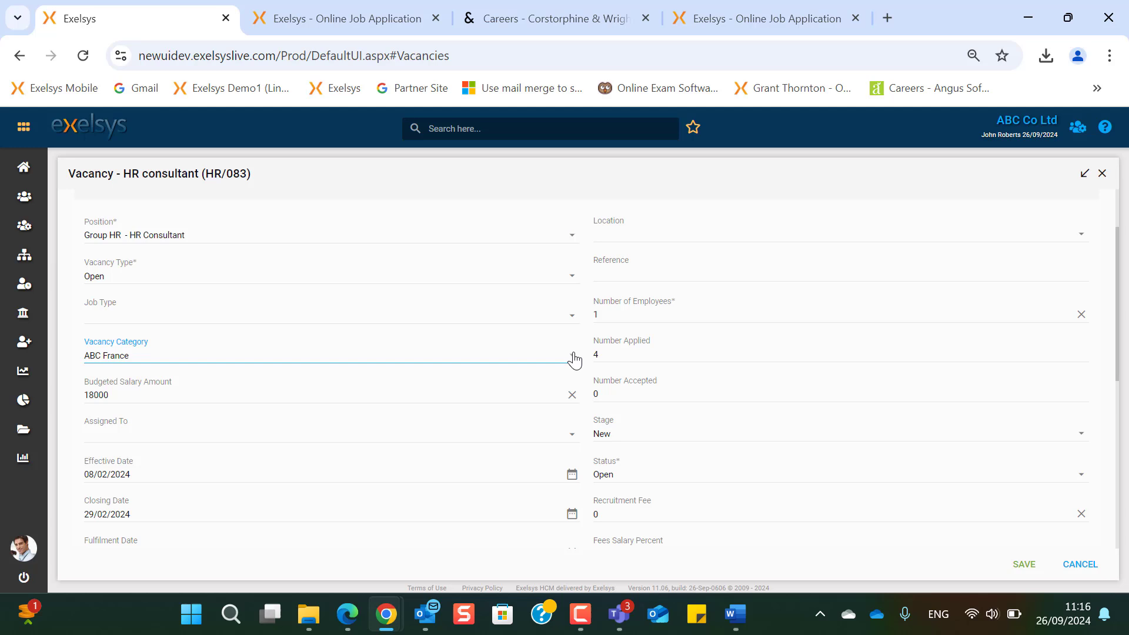
click(284, 394)
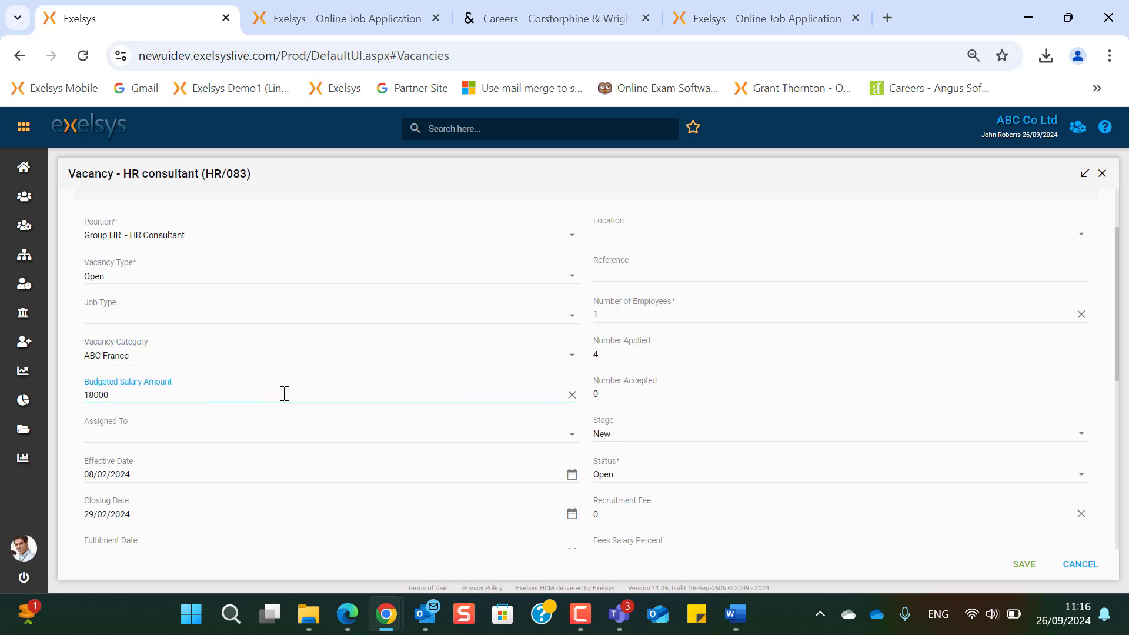
- Assign the HR consultant vacancy to an employee from the Assigned To list
click(571, 435)
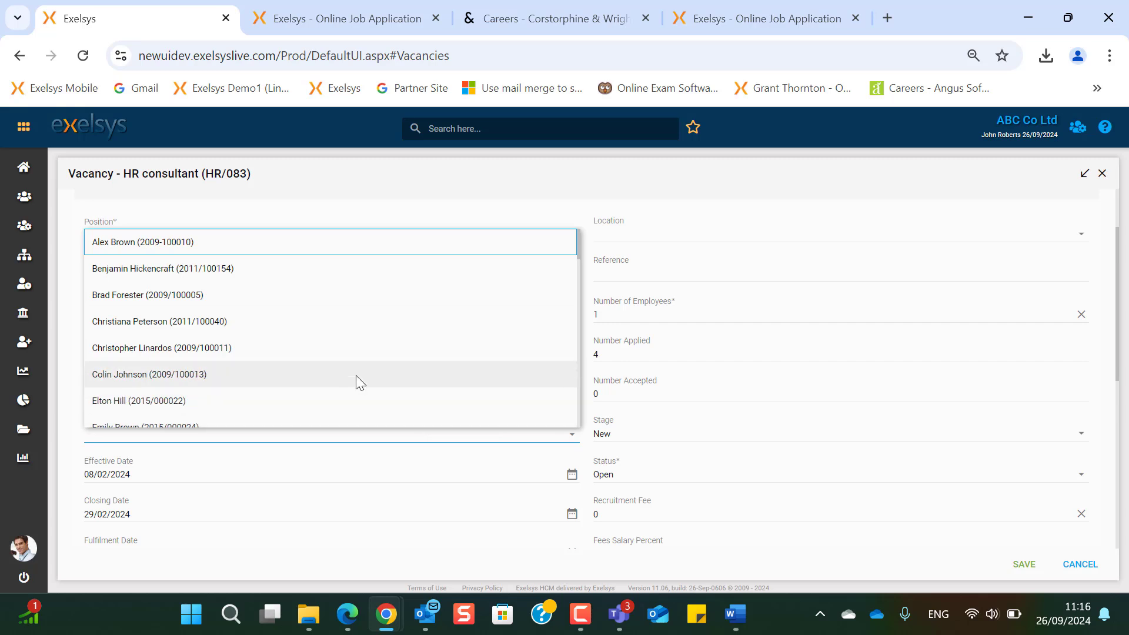
click(341, 322)
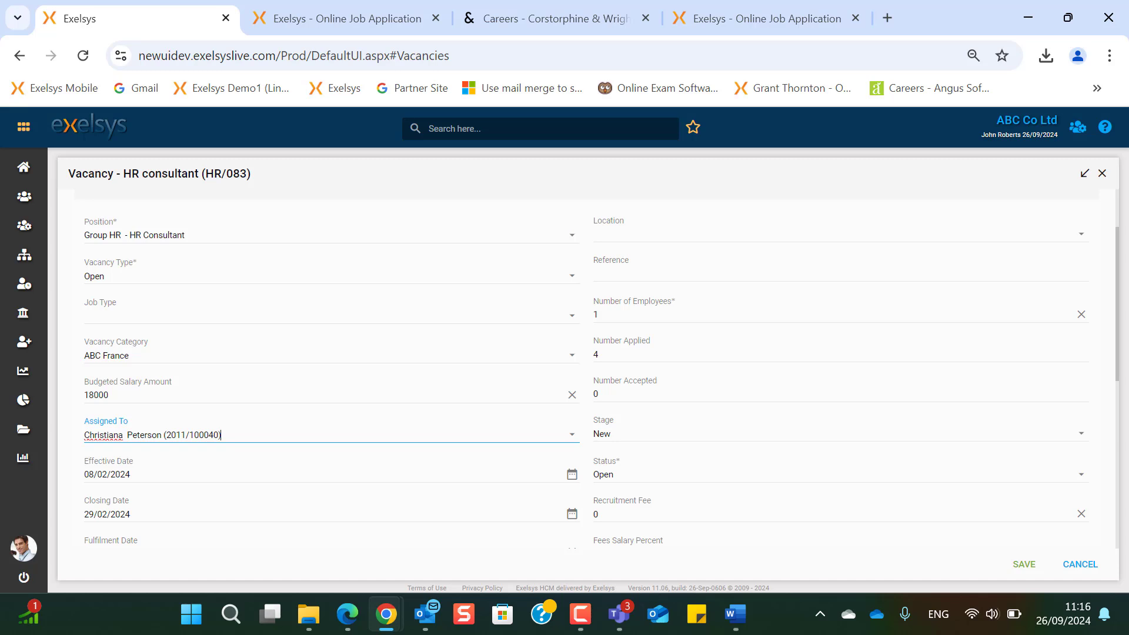
scroll(482, 467, down, 1)
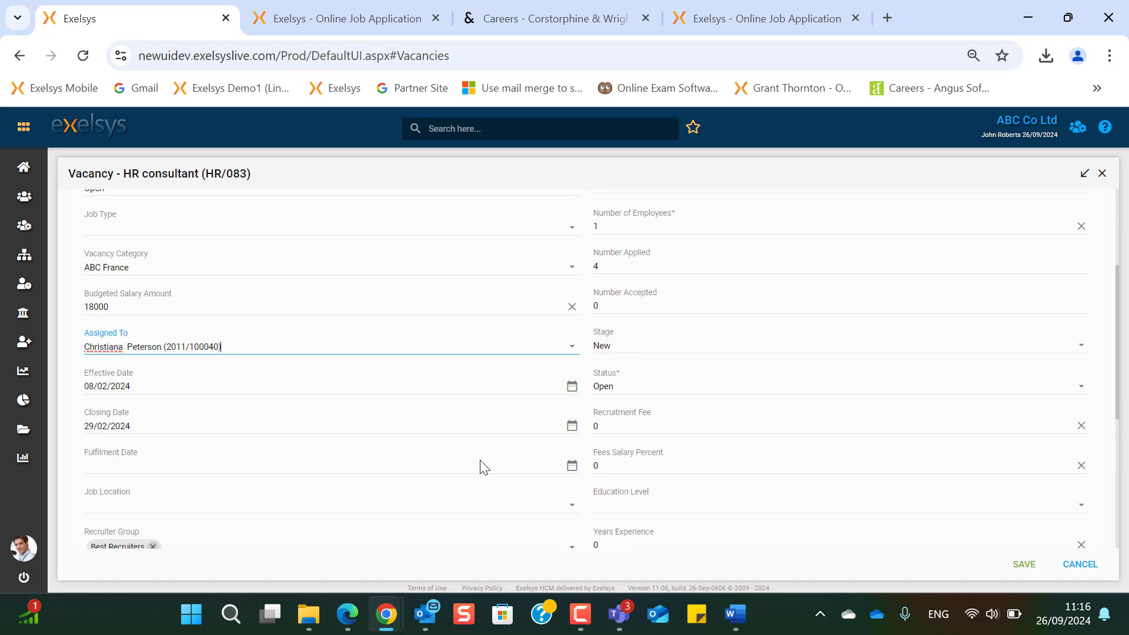
- Review dates 08/02/2024–29/02/2024 and recruiter groups; set appraisal template to Interview Assessment Professional Staff
click(423, 380)
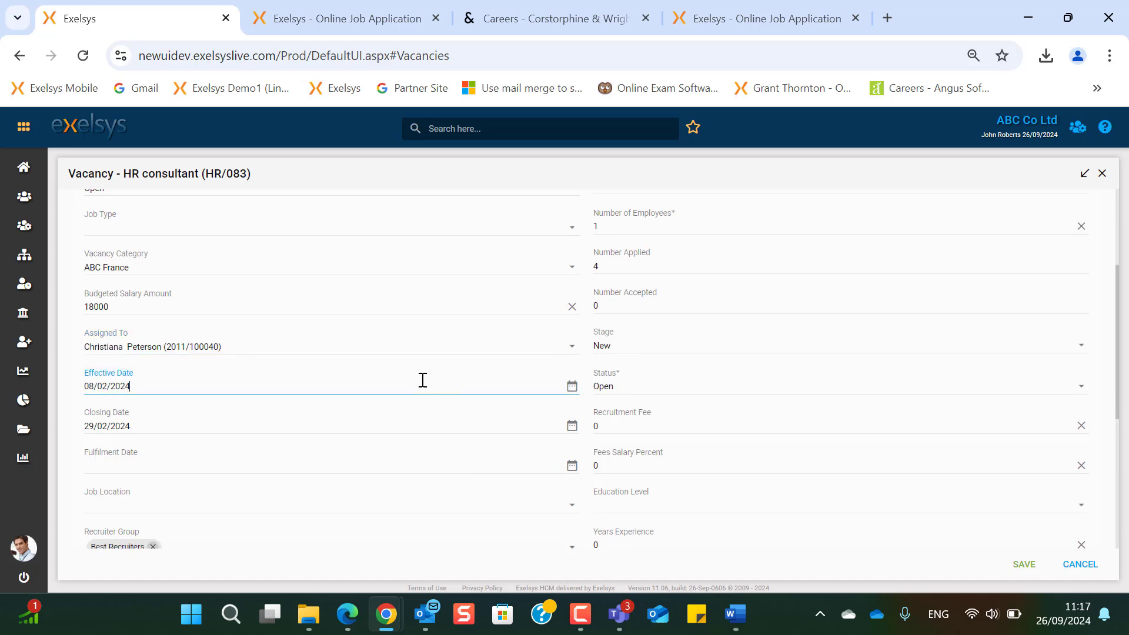
click(405, 418)
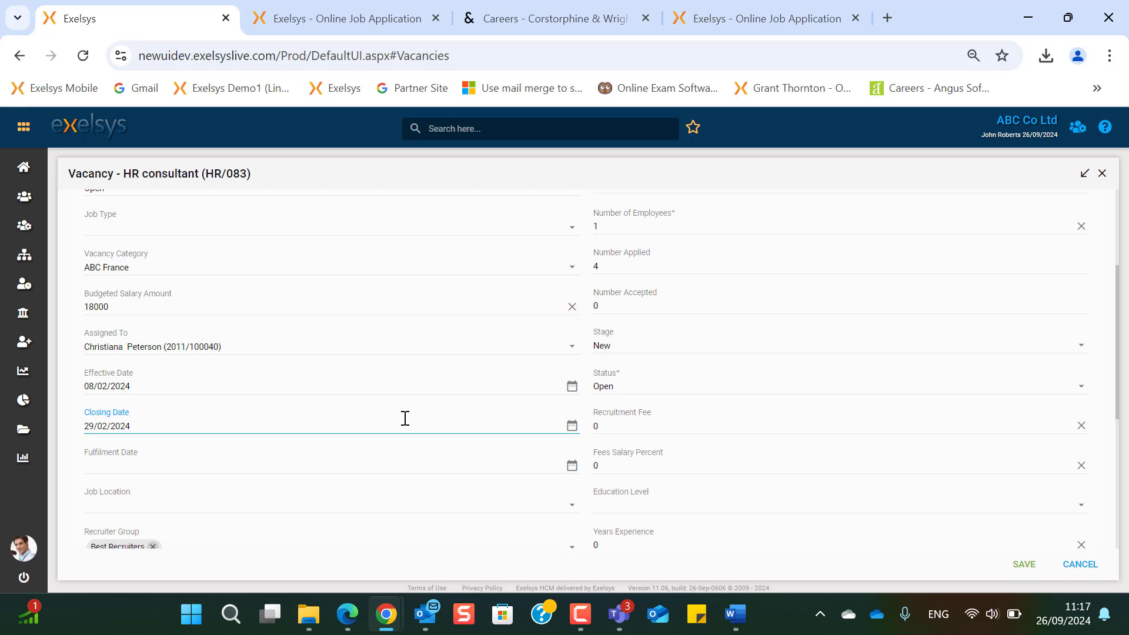
scroll(405, 418, down, 1)
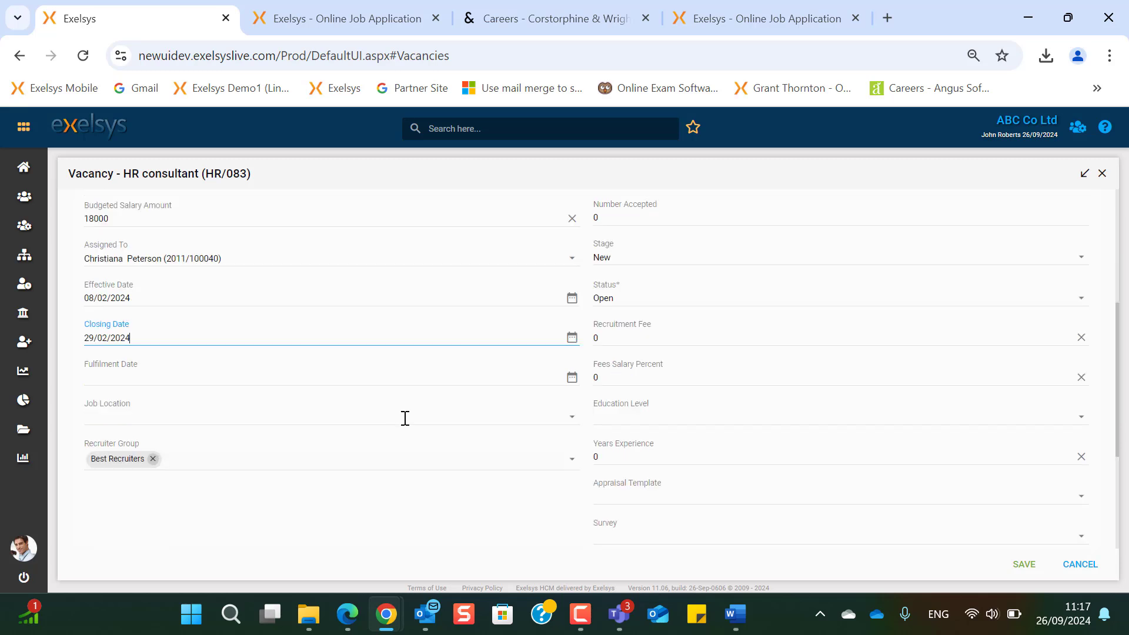
click(394, 453)
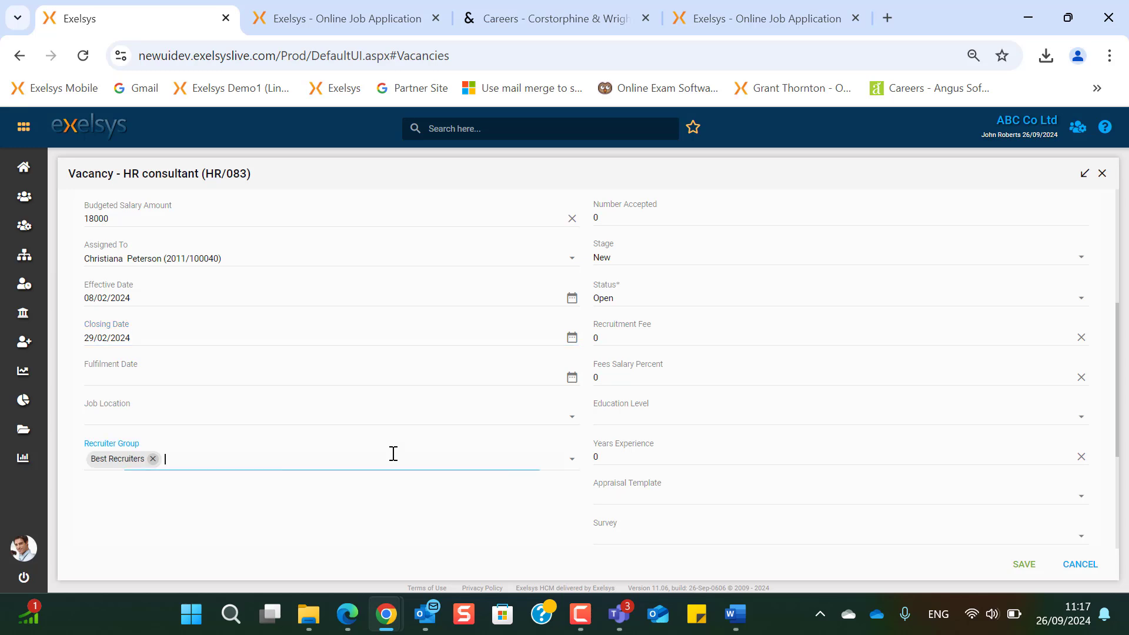
scroll(1084, 412, down, 1)
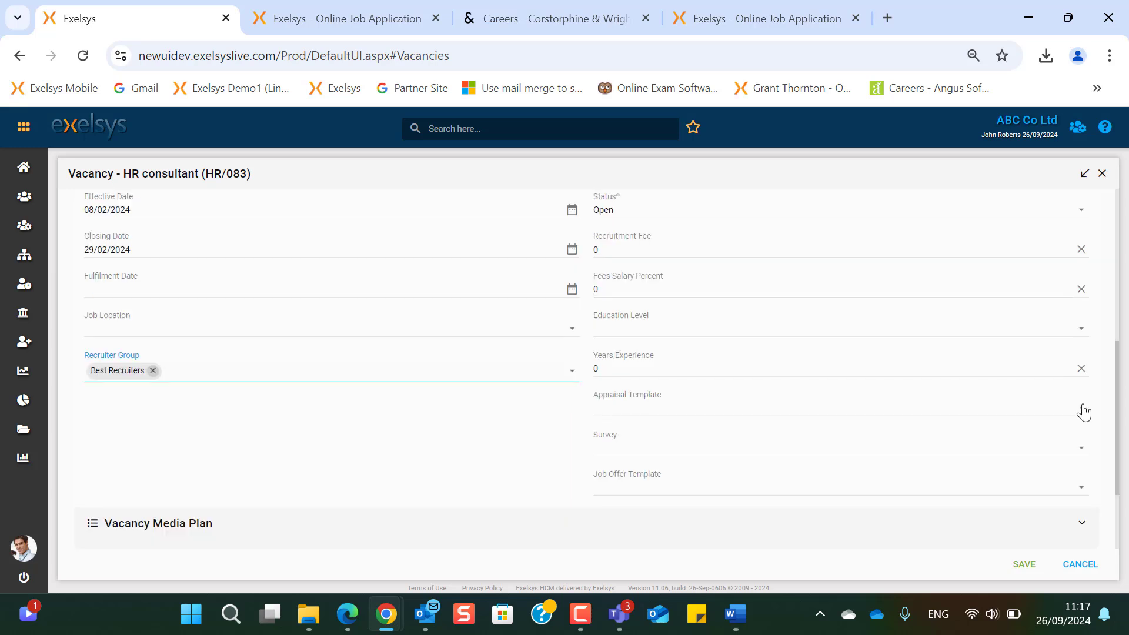
click(1084, 412)
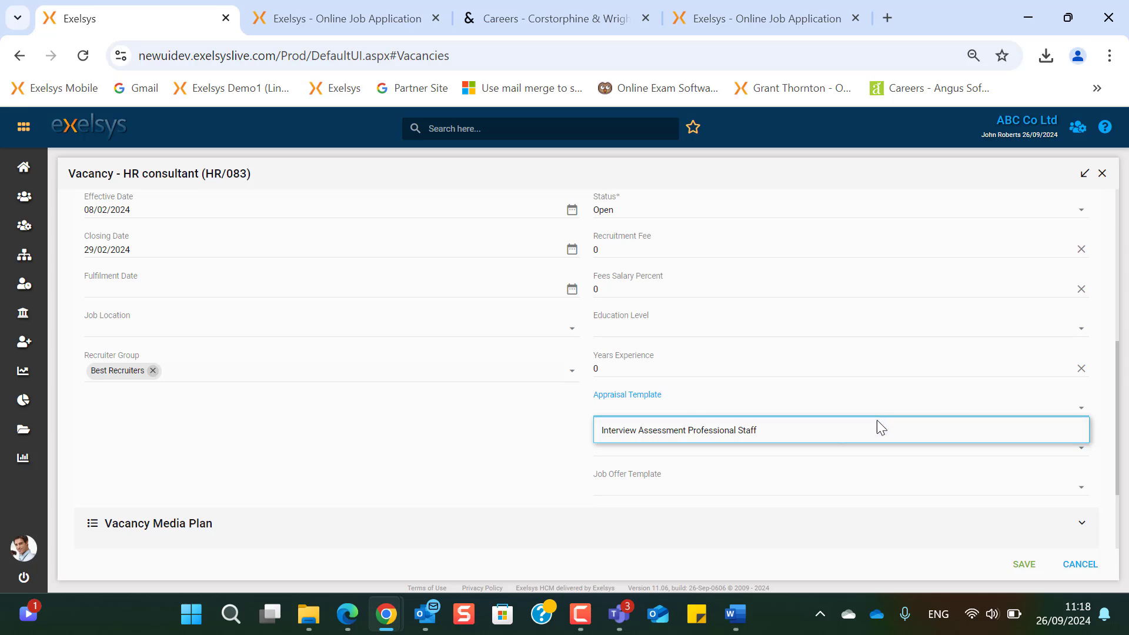
click(746, 420)
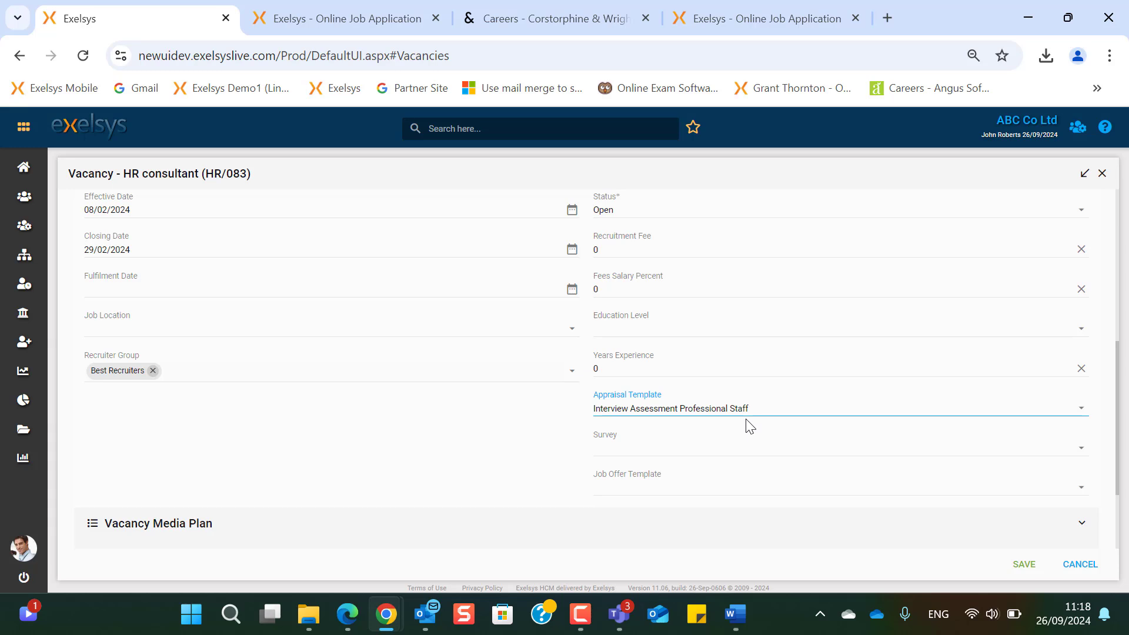
- Check the available surveys and expand the Vacancy Media Plan to show its CV-Library listing
click(1081, 453)
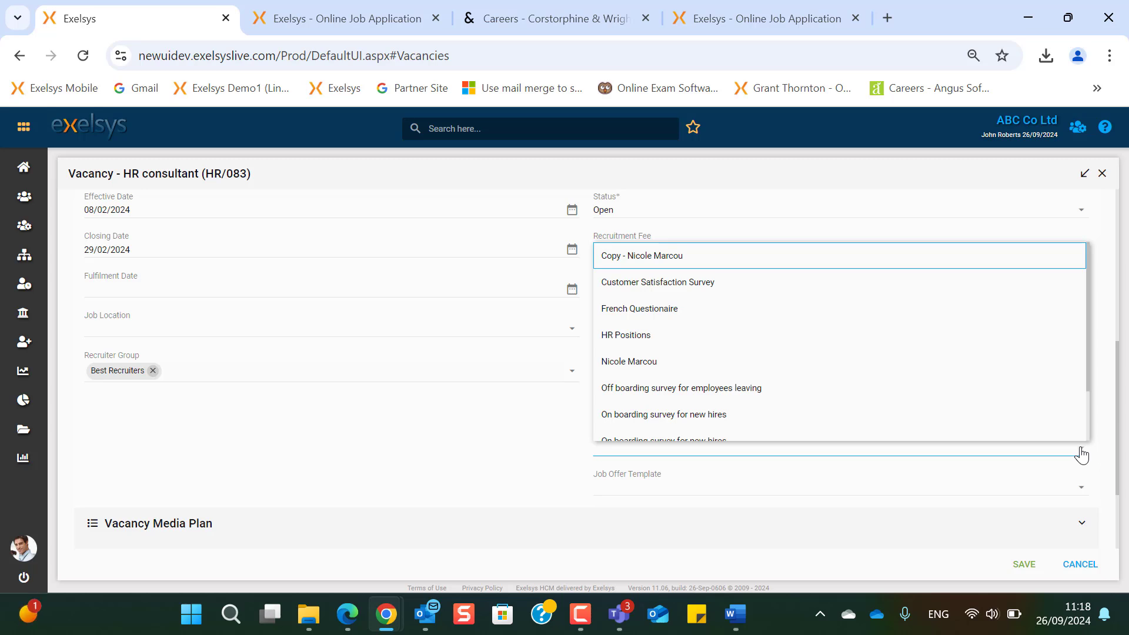
click(1082, 523)
scroll(193, 457, down, 5)
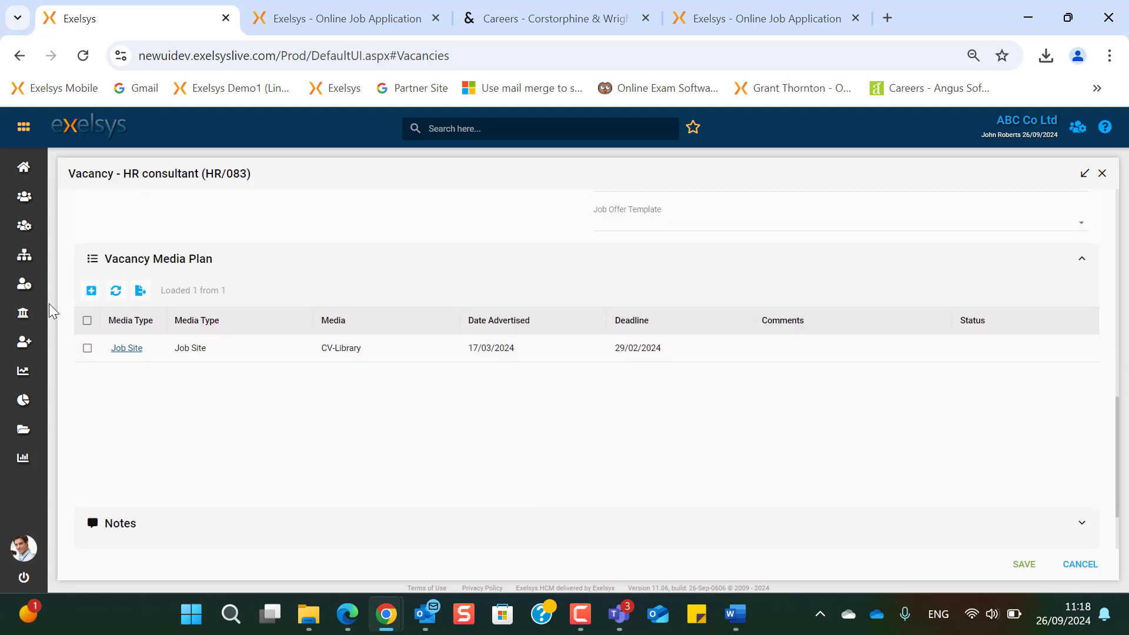
- View the CV-Library entry's job site list, cancel unchanged, and scroll to the Accountant (HR15/02) description
click(126, 348)
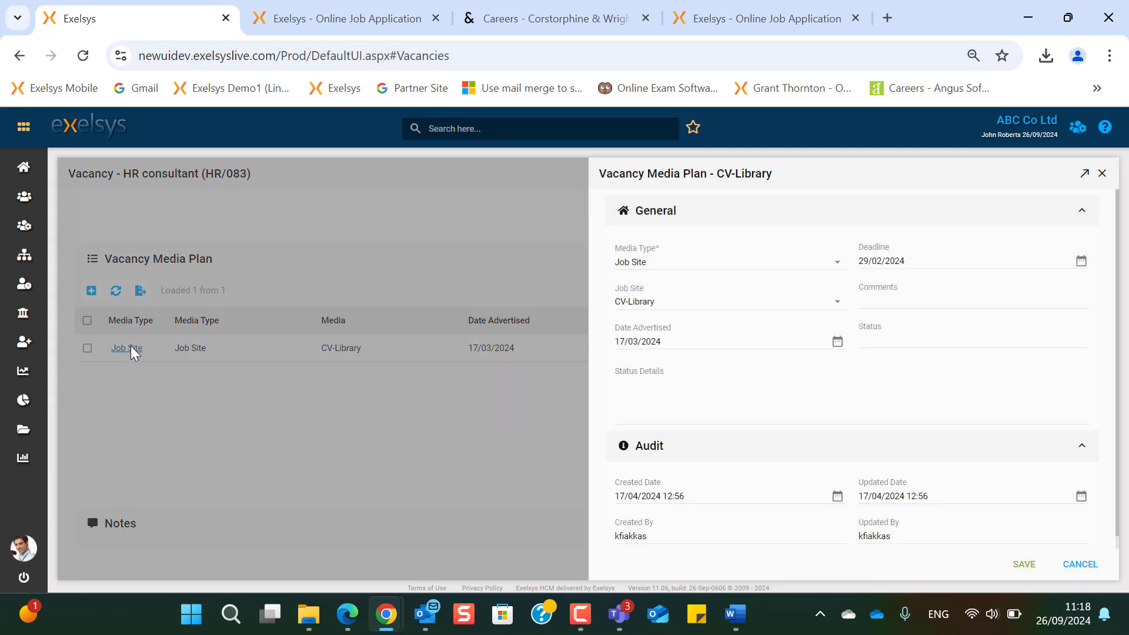
click(836, 303)
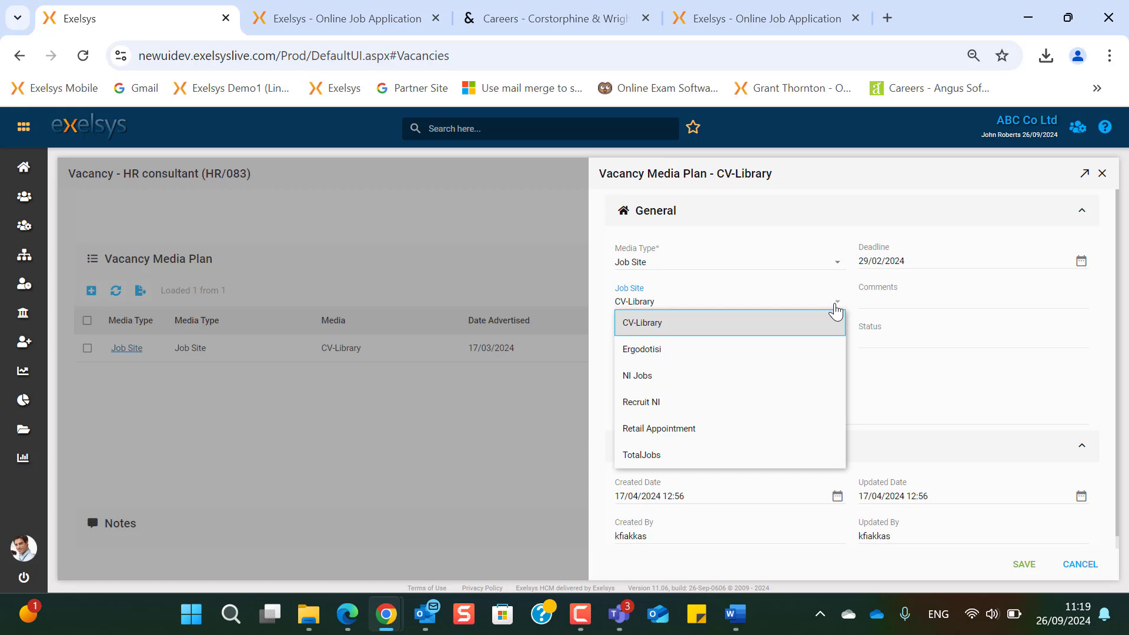
click(1080, 564)
scroll(175, 508, down, 2)
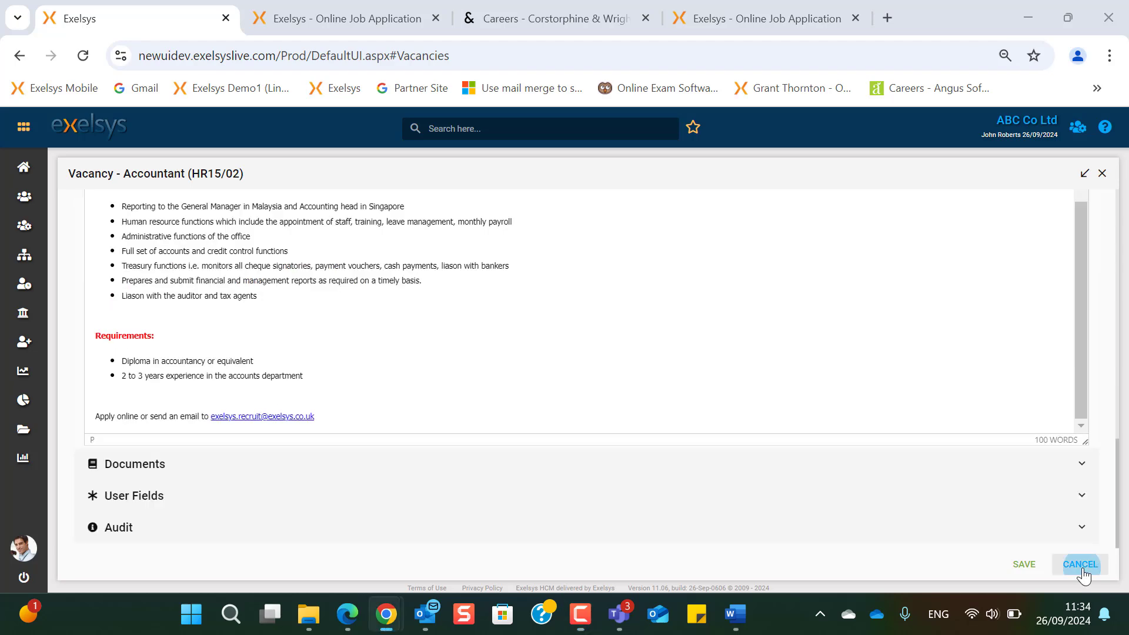
- Cancel the Accountant vacancy without saving and open Recruitment > Applicants
click(1080, 565)
click(24, 342)
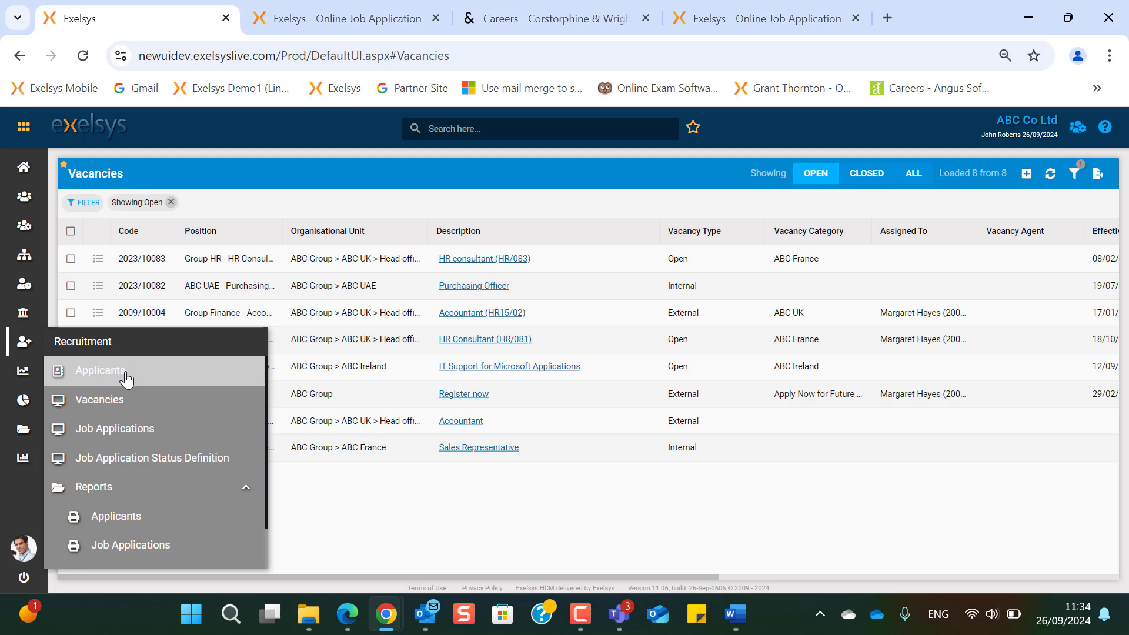
click(126, 379)
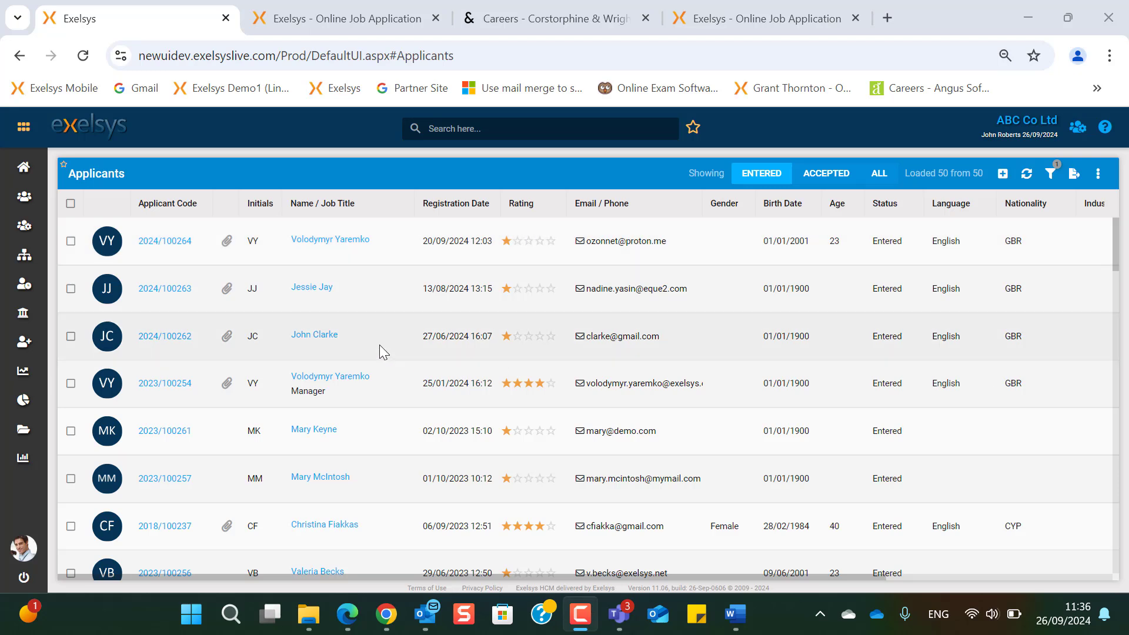
- Remove the 'Volo' Name column filter, untick Filter, and display the filter bar above the list
click(409, 202)
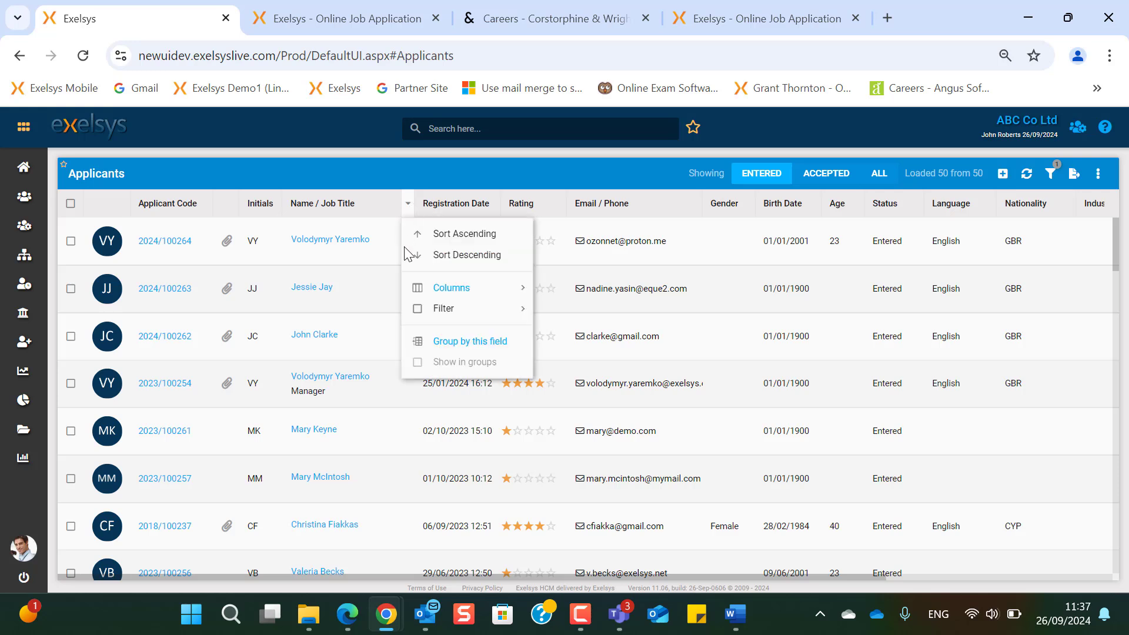
mouse_move(468, 308)
text(Volo)
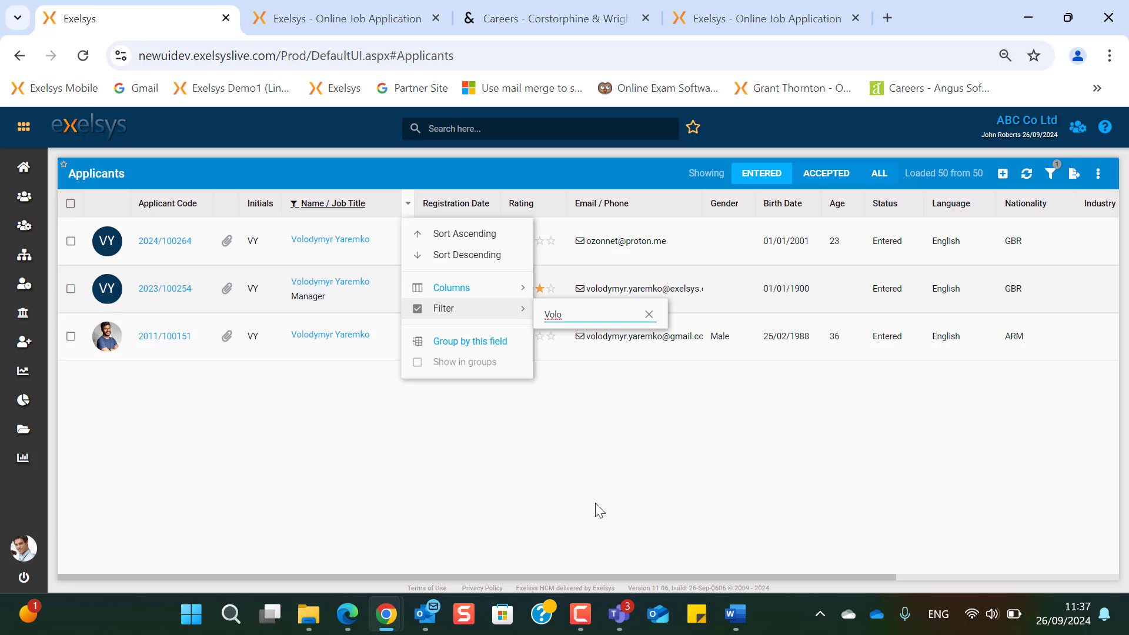
double_click(570, 312)
key(BackSpace)
click(405, 204)
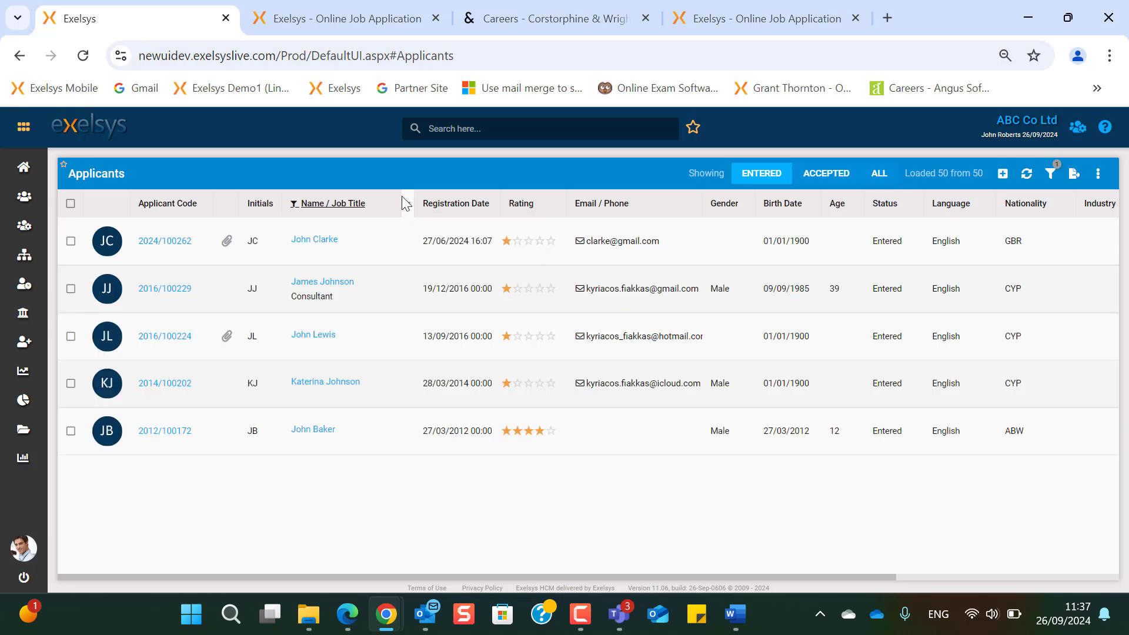
click(407, 204)
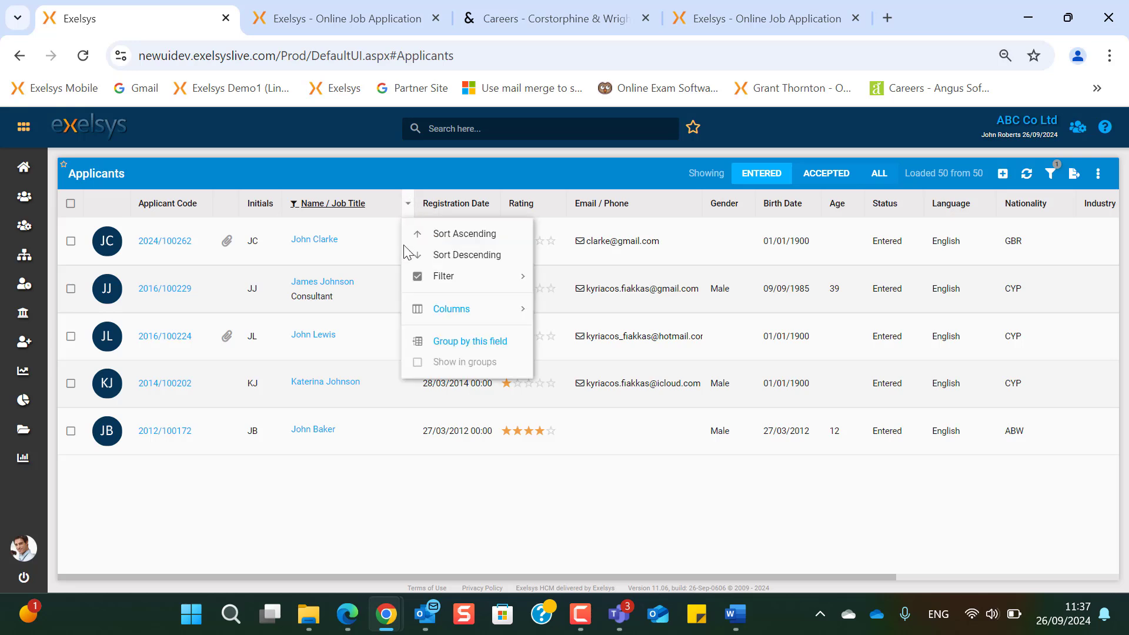
click(418, 276)
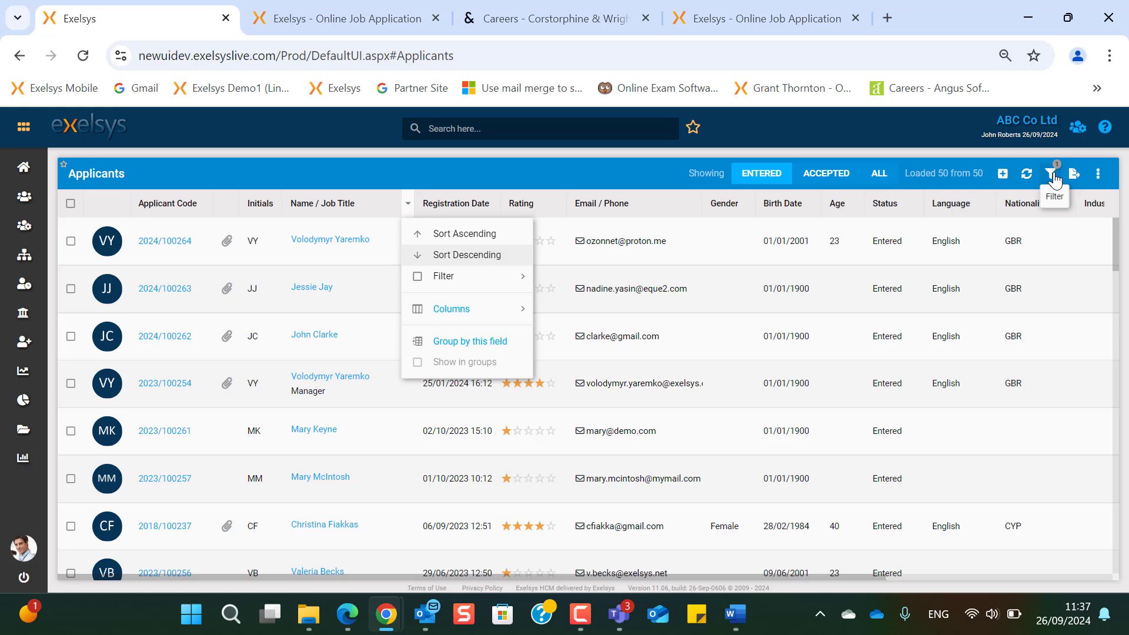
click(1054, 176)
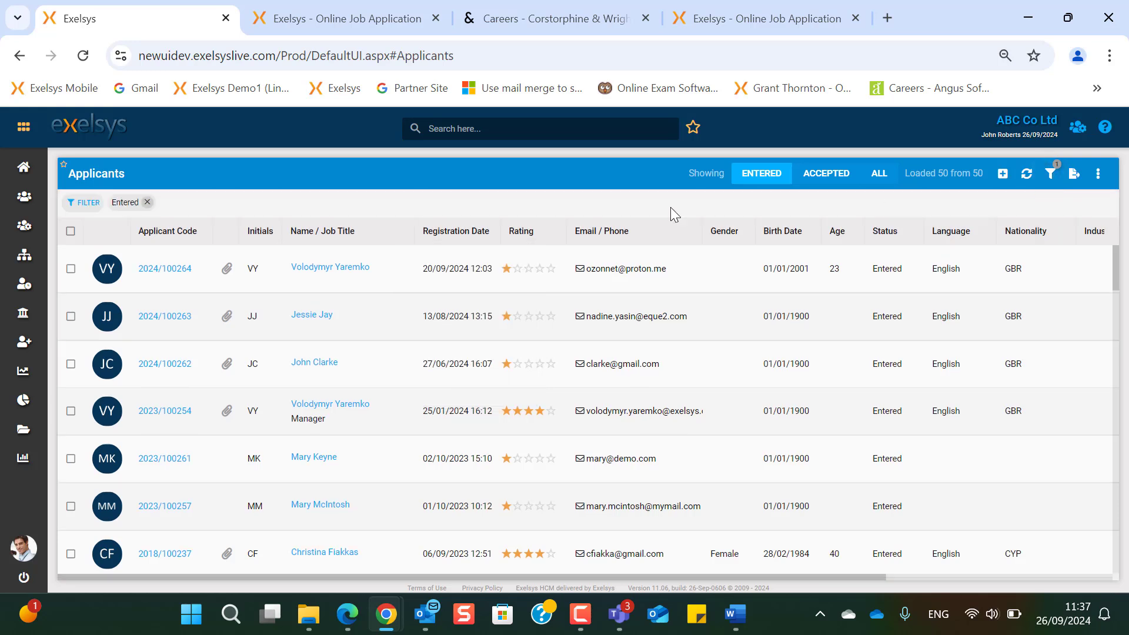
- Add a Vacancy filter for Accountant (HR15/02) to the applicants list
mouse_move(44, 212)
click(1051, 175)
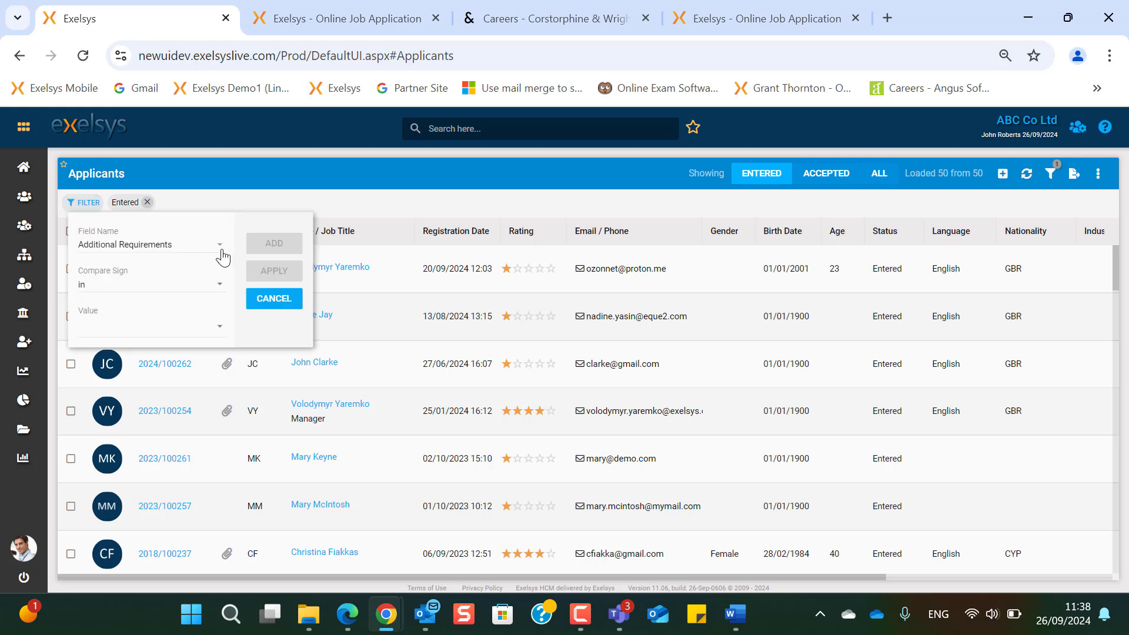
click(223, 256)
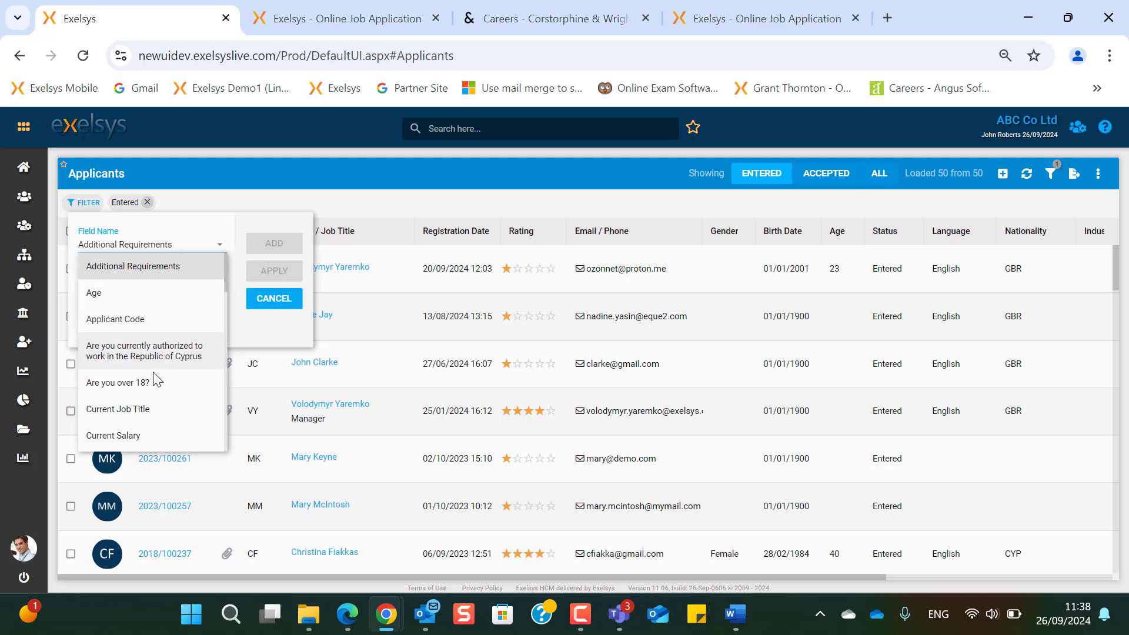
scroll(153, 376, down, 10)
click(184, 242)
text(Vacan)
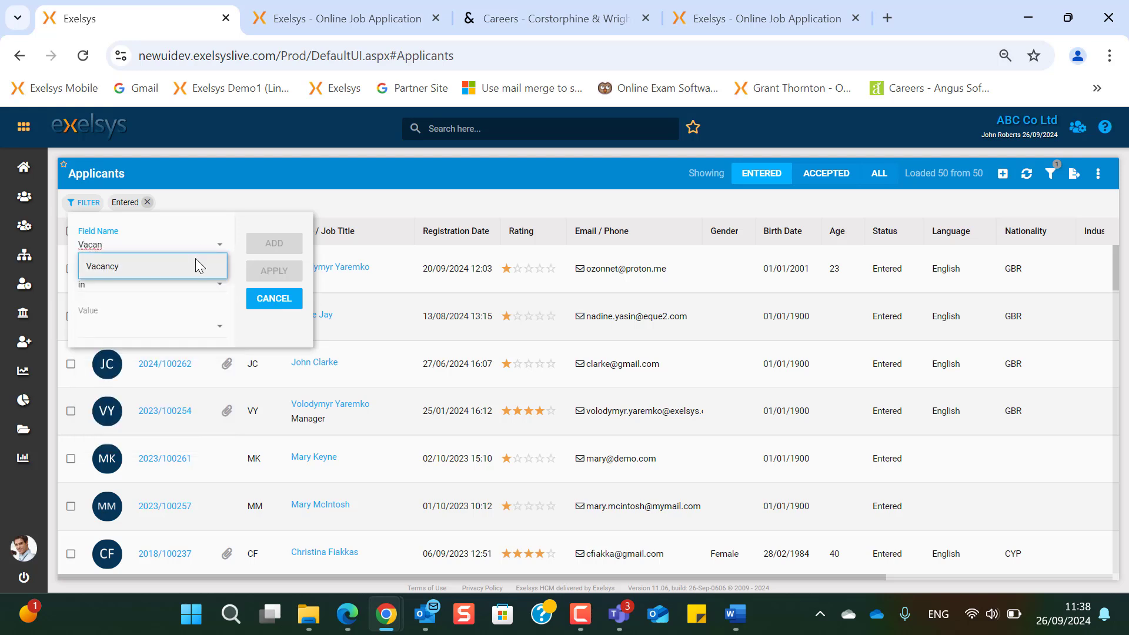
click(196, 265)
click(217, 334)
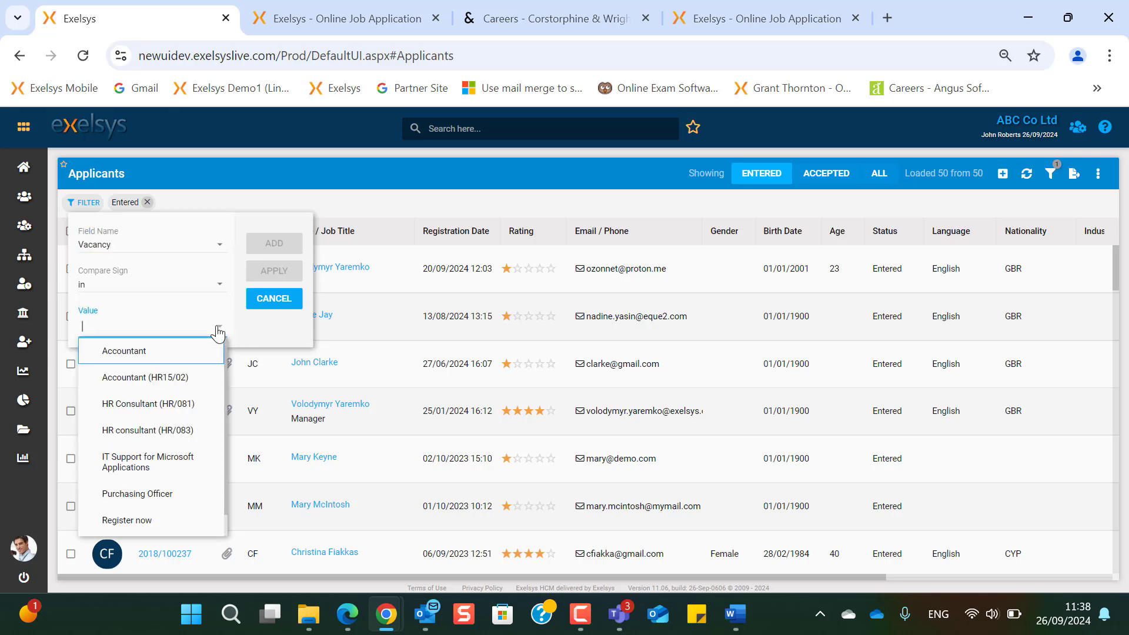
click(171, 388)
click(274, 270)
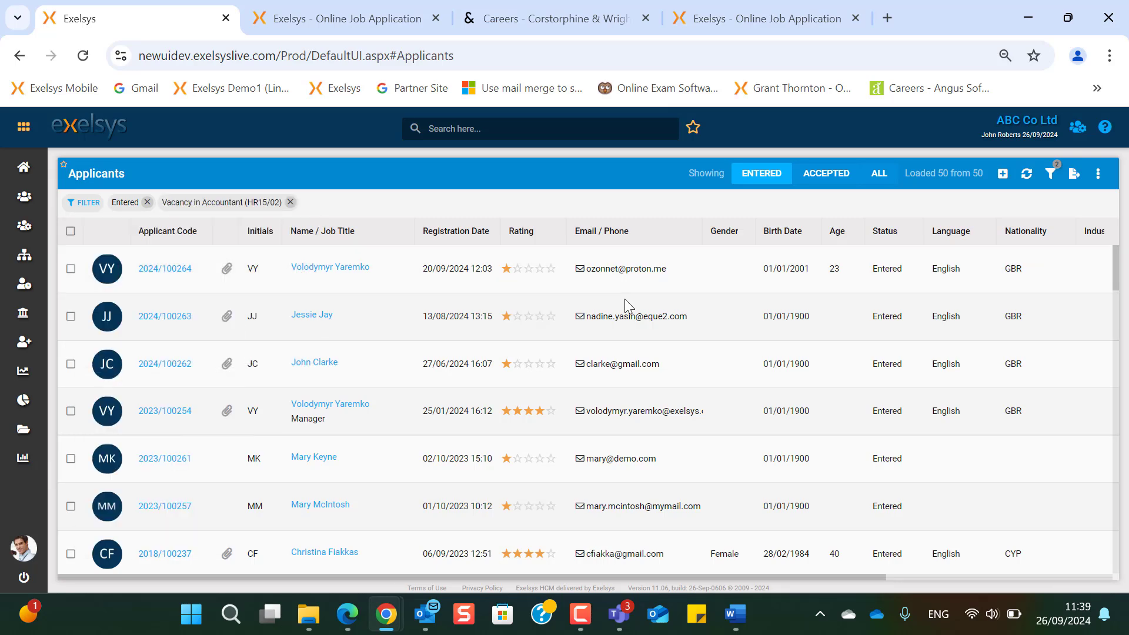
- Add a Document Content contains 'SQL' condition and open the first of the matching applicants
click(81, 212)
click(192, 239)
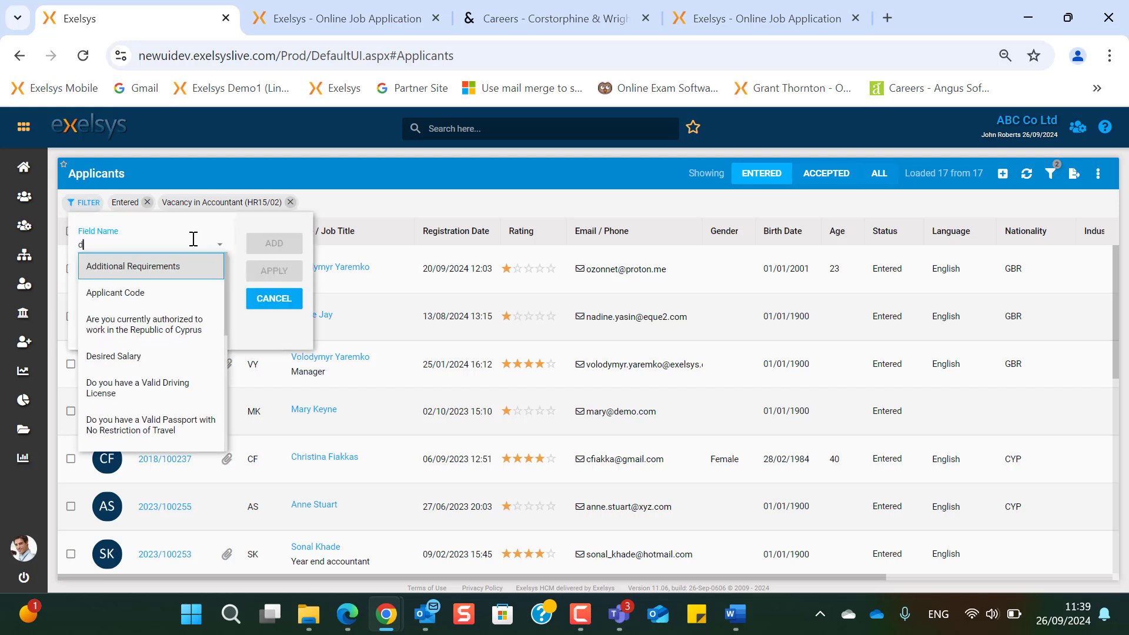
text(doc)
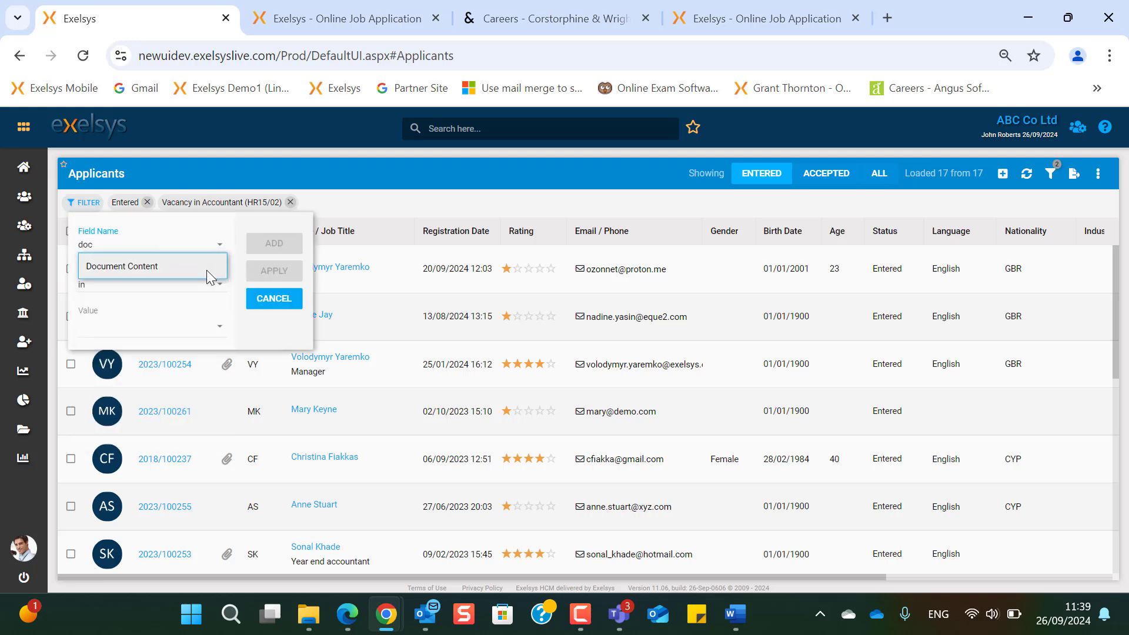
click(207, 270)
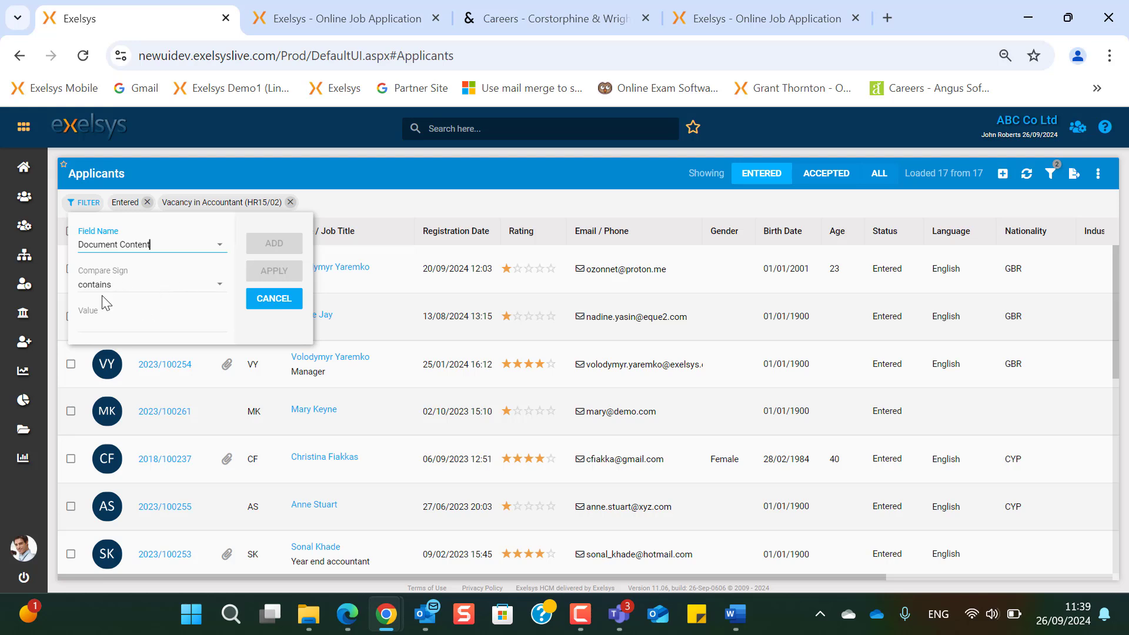
click(141, 318)
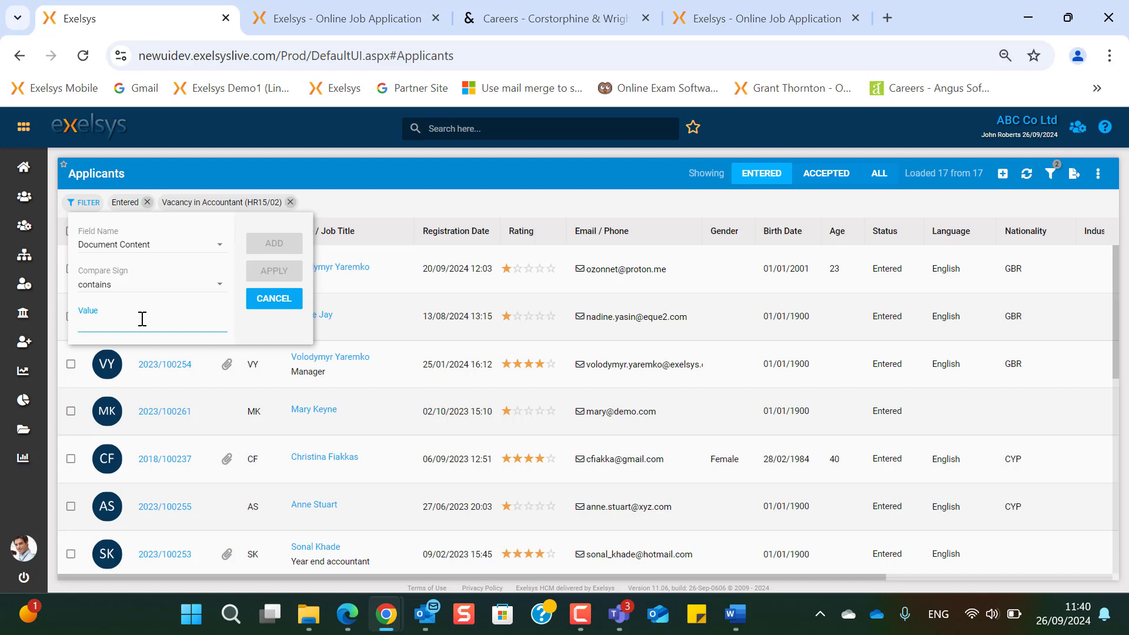
text(SQL)
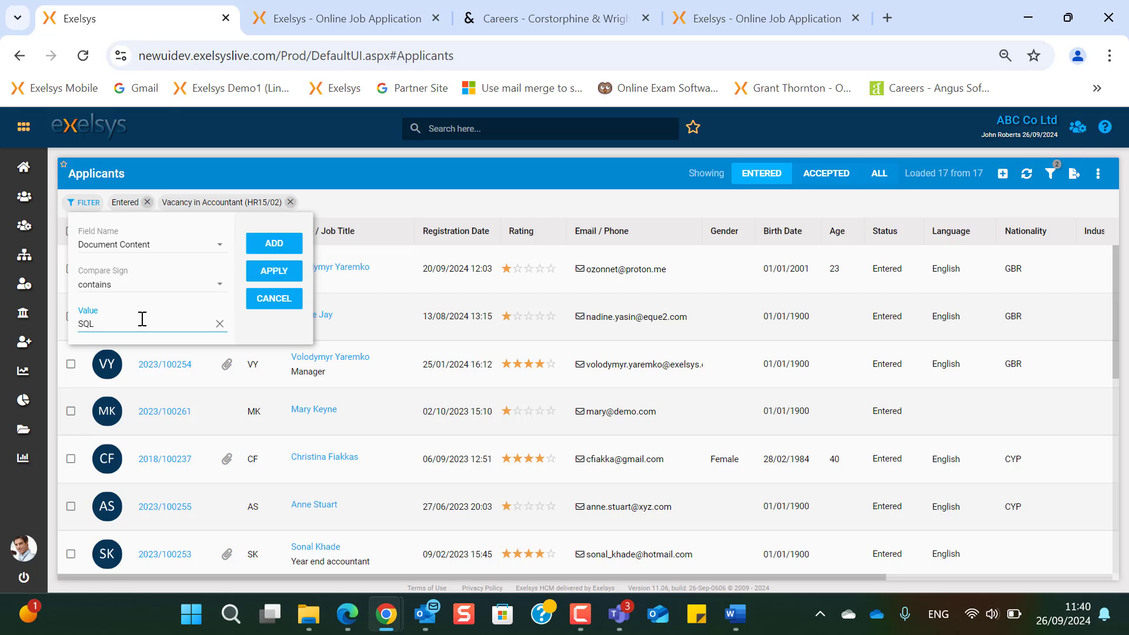
key(Return)
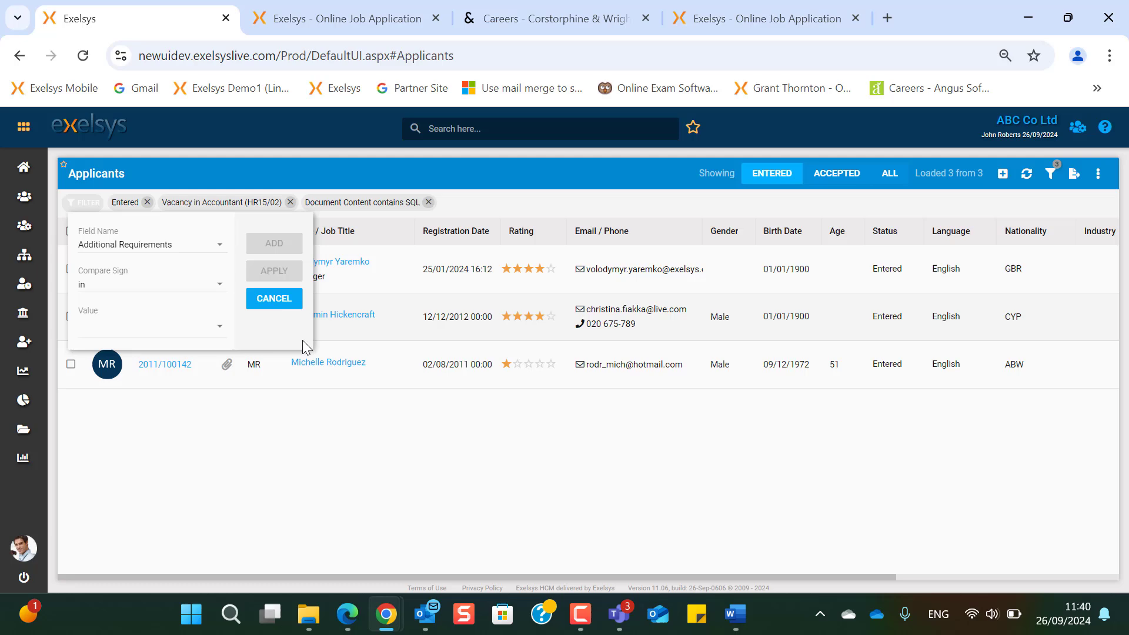
click(274, 301)
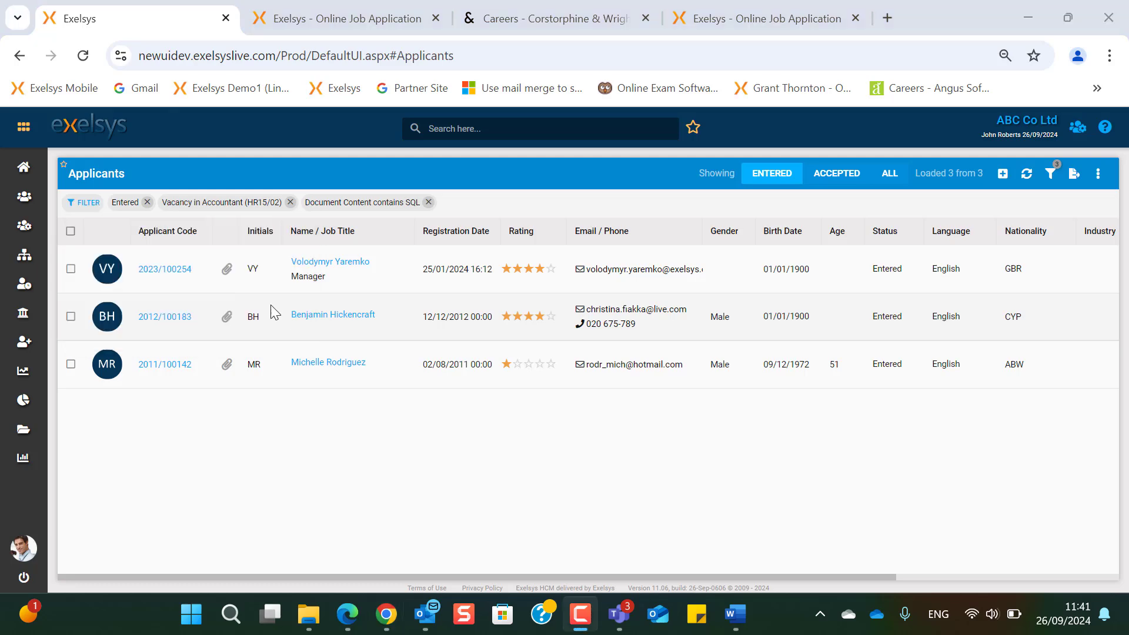
click(306, 263)
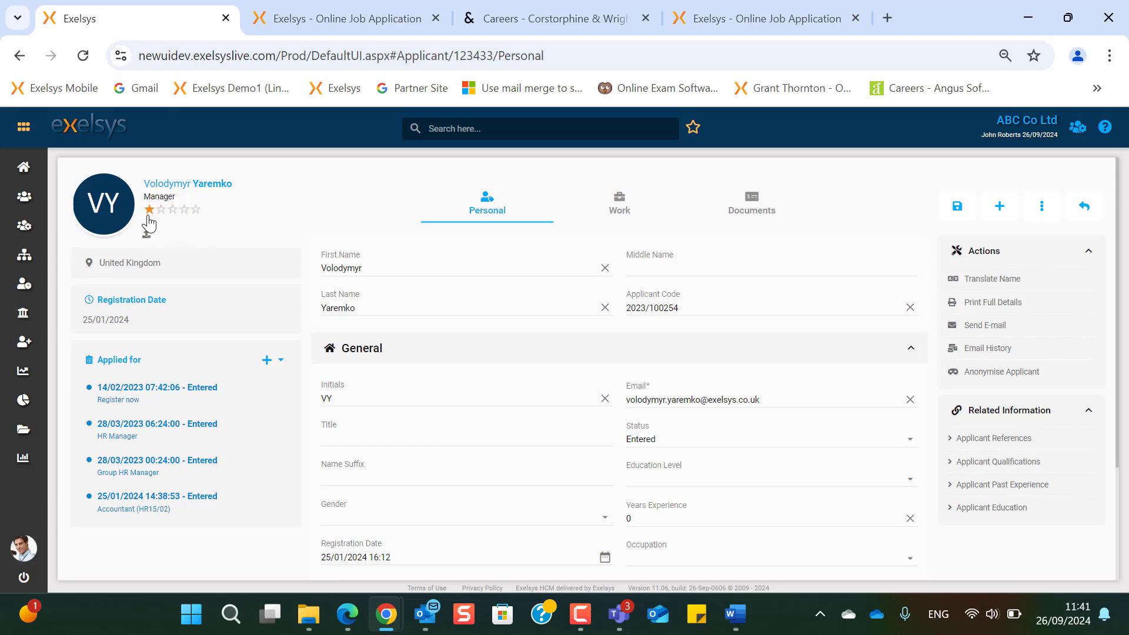
- Back on Applicants, sort by Rating descending and open the 4-star applicant registered 20/09/2024
key(alt+Left)
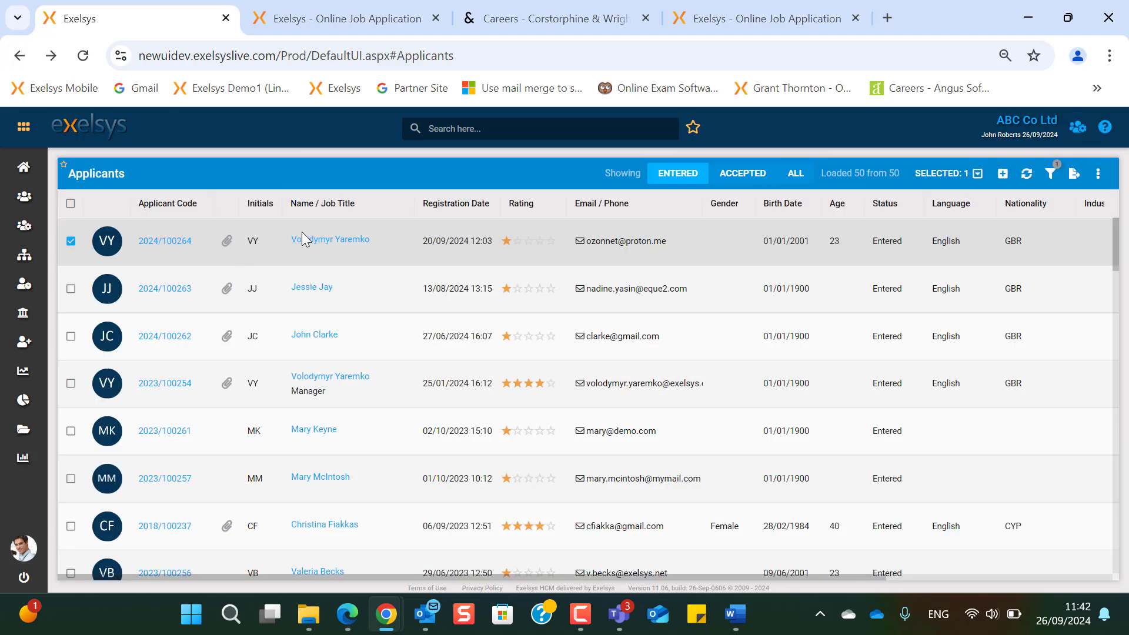
click(560, 203)
click(591, 234)
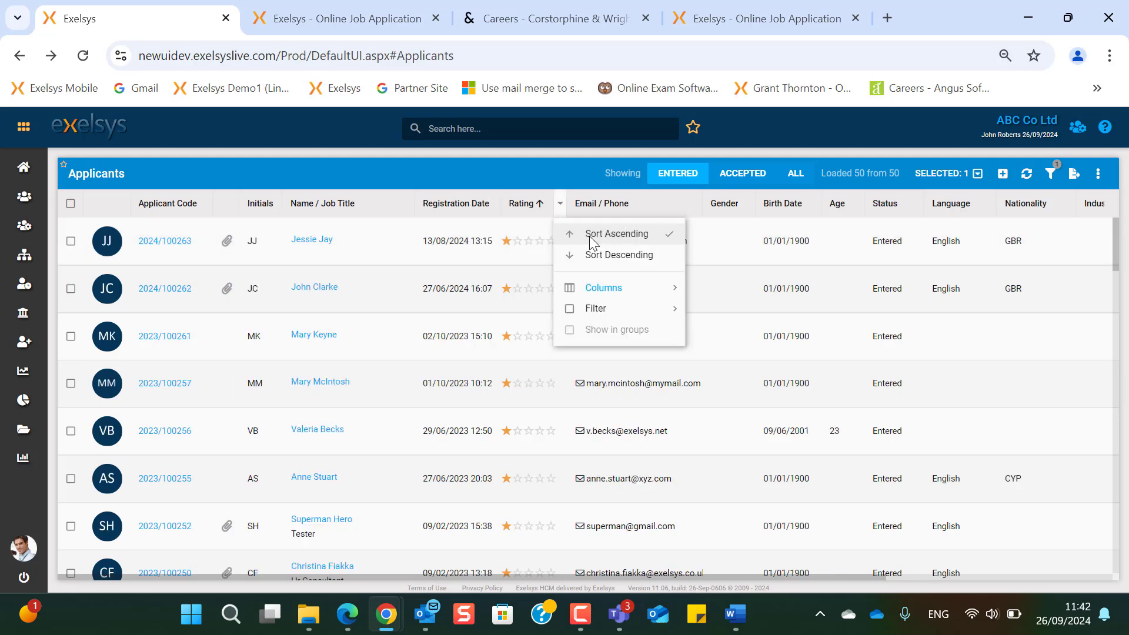
click(599, 256)
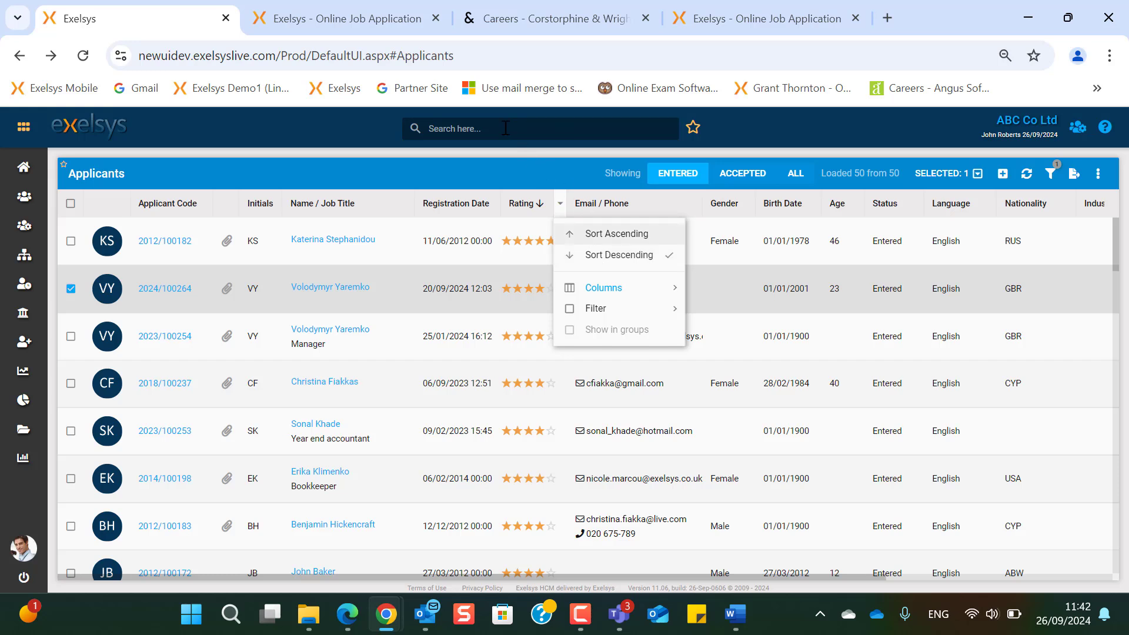
click(329, 287)
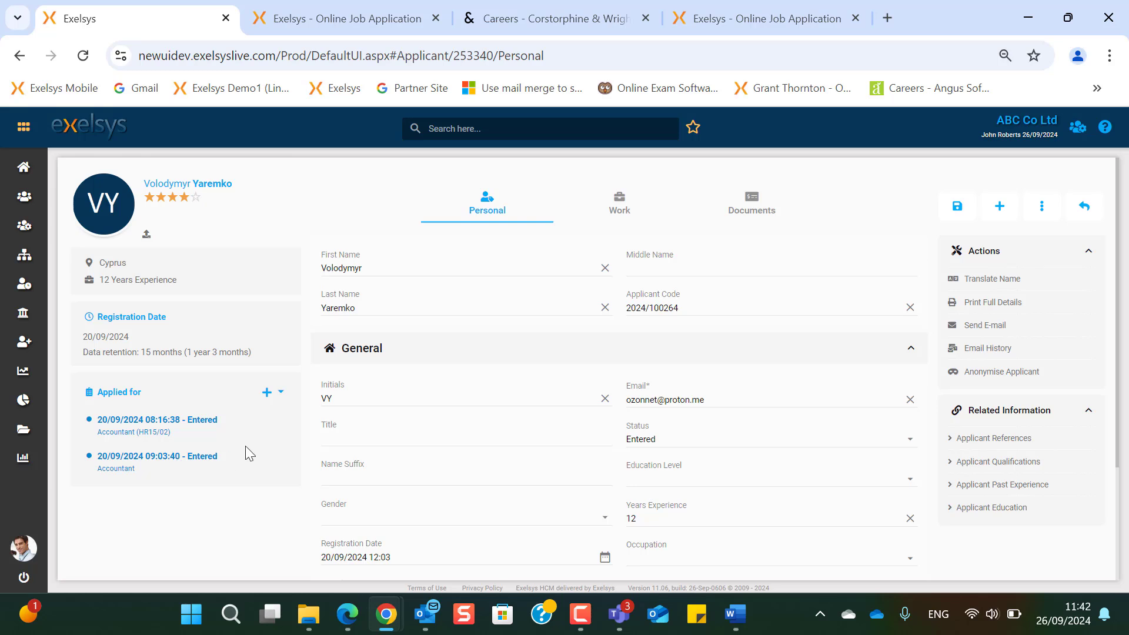
- Add an HR consultant (HR/083) application, expand Personal and Address, then go to Work
click(268, 395)
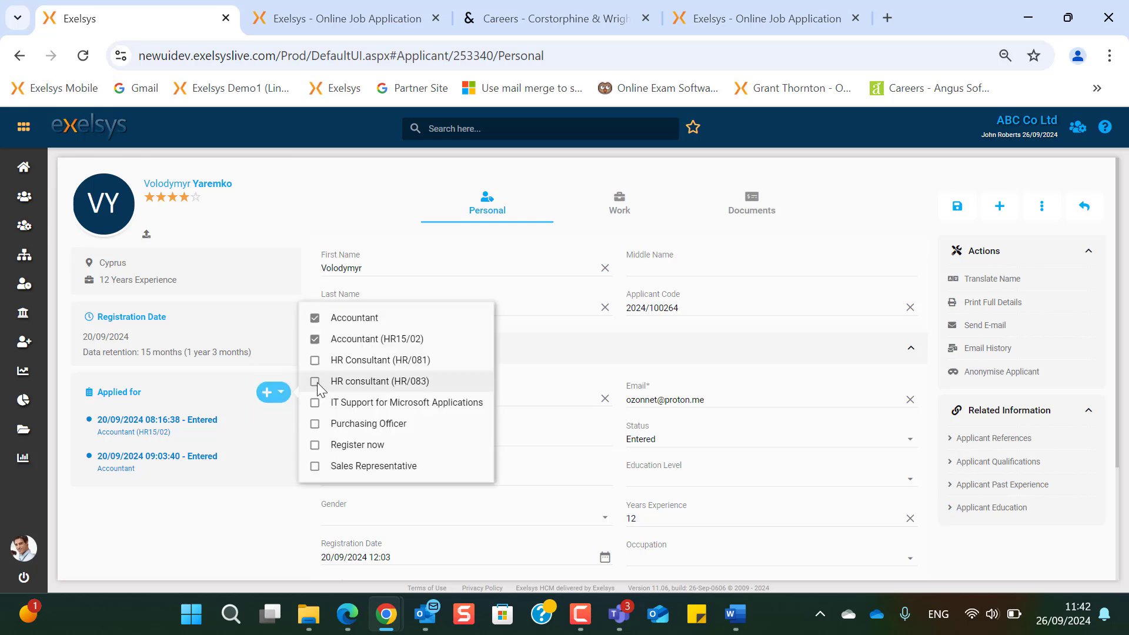
click(315, 382)
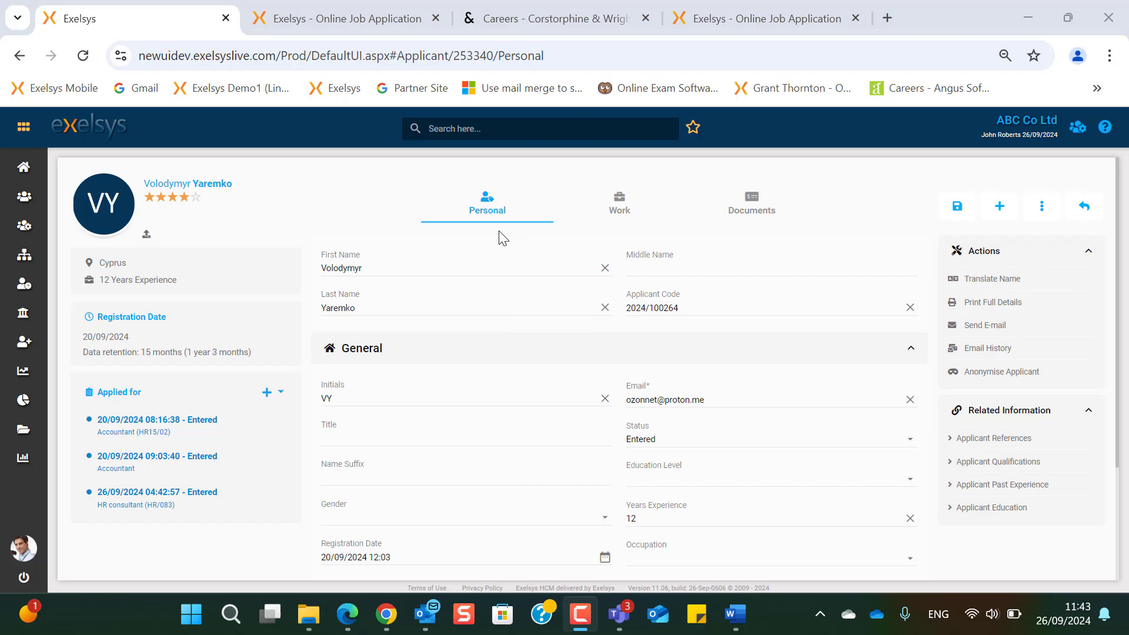
scroll(434, 438, down, 3)
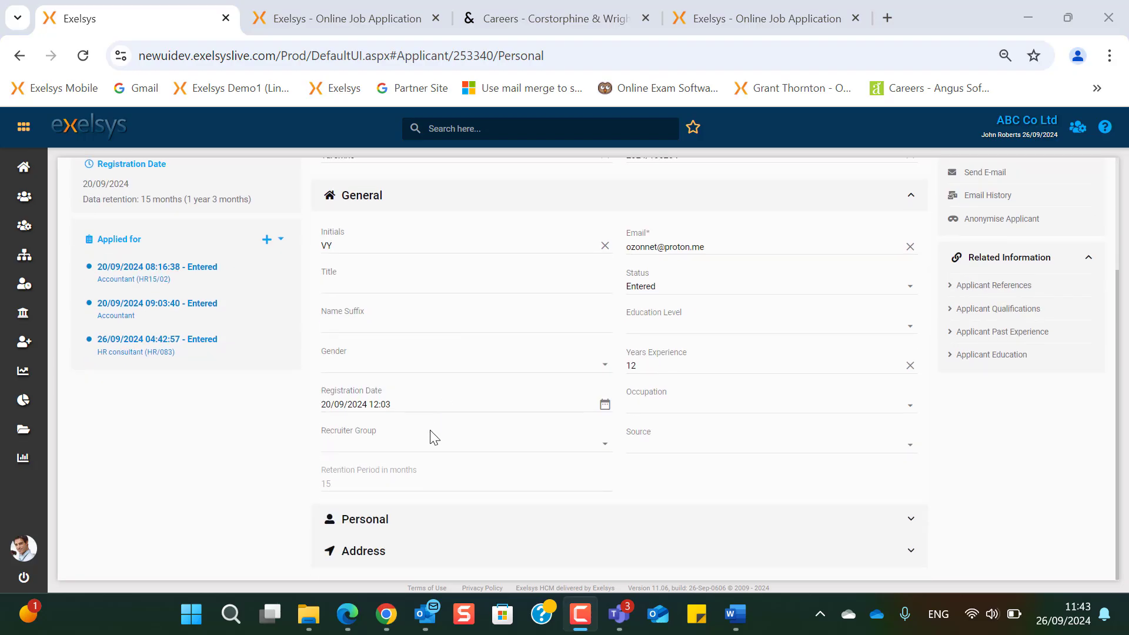
click(372, 524)
scroll(381, 527, down, 5)
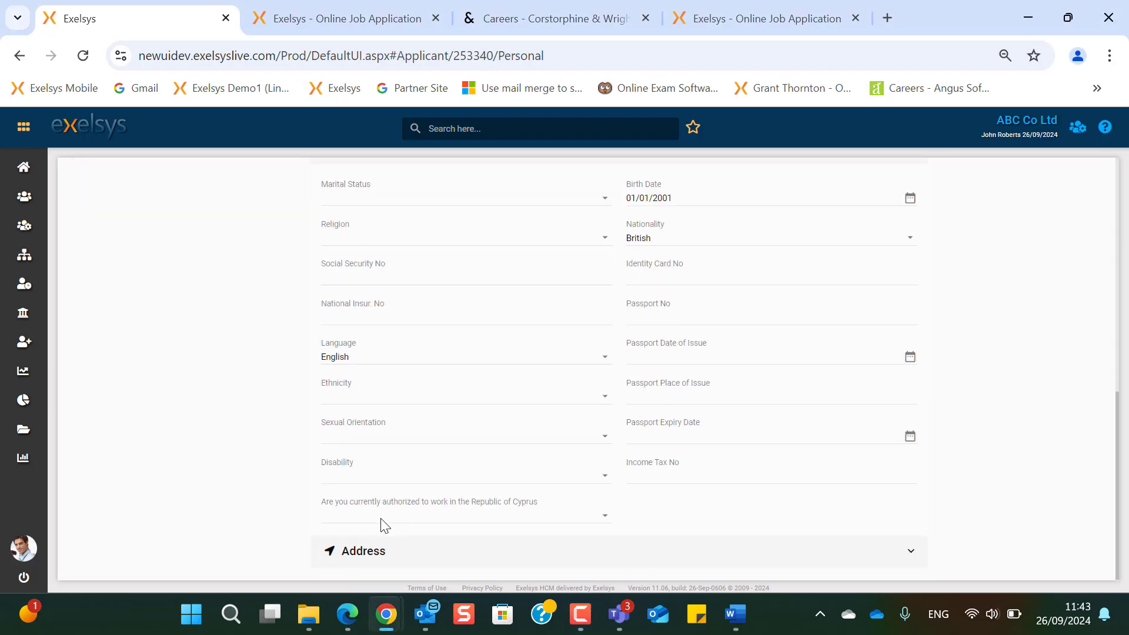
click(367, 558)
scroll(620, 202, up, 10)
click(618, 206)
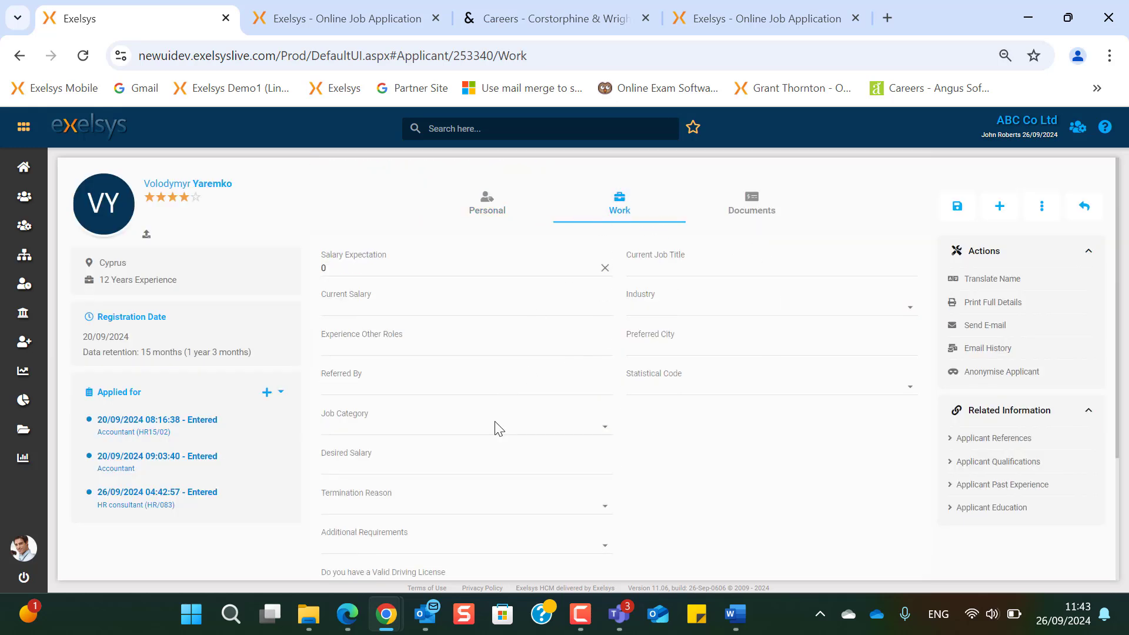
- Expand the Interaction Log and scroll through the applicant's sent emails
scroll(583, 459, down, 3)
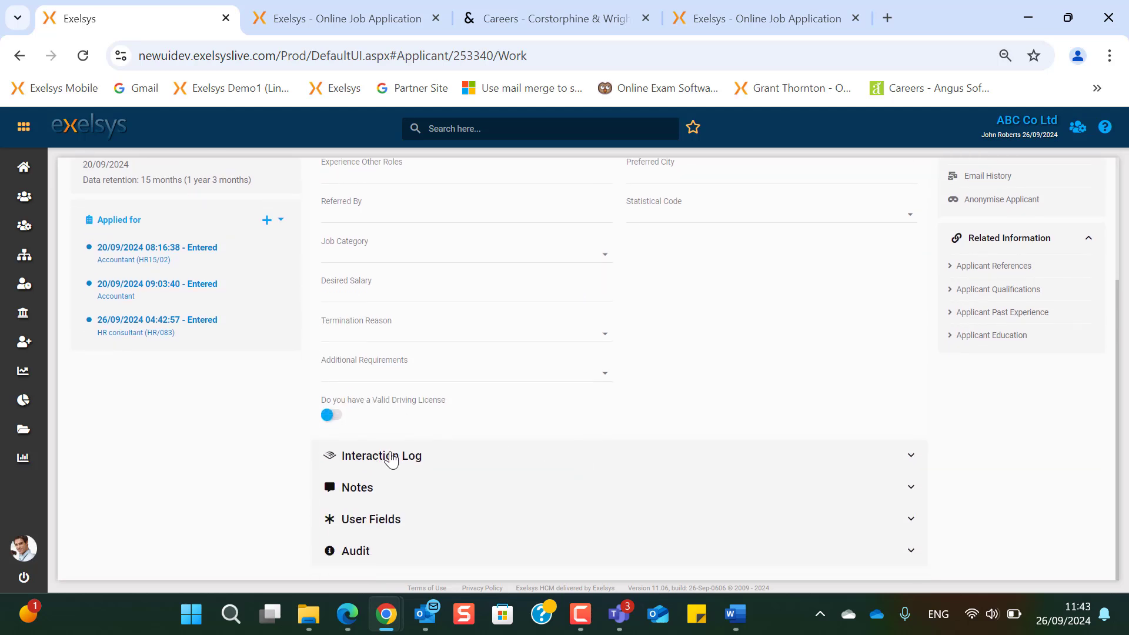
click(392, 456)
scroll(392, 459, down, 2)
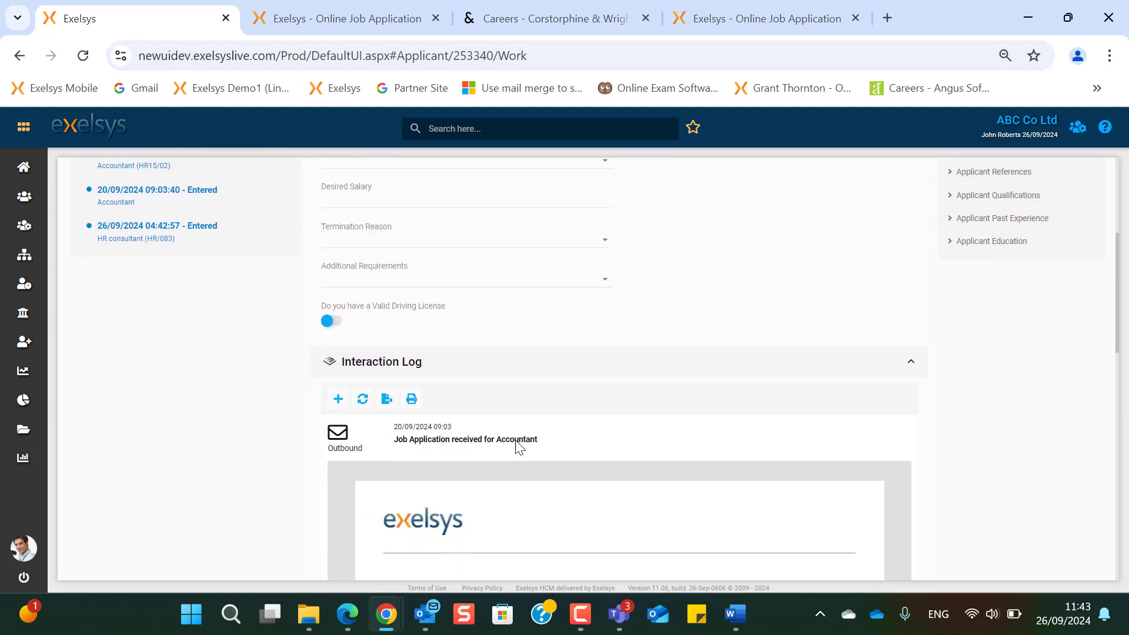
scroll(517, 447, down, 2)
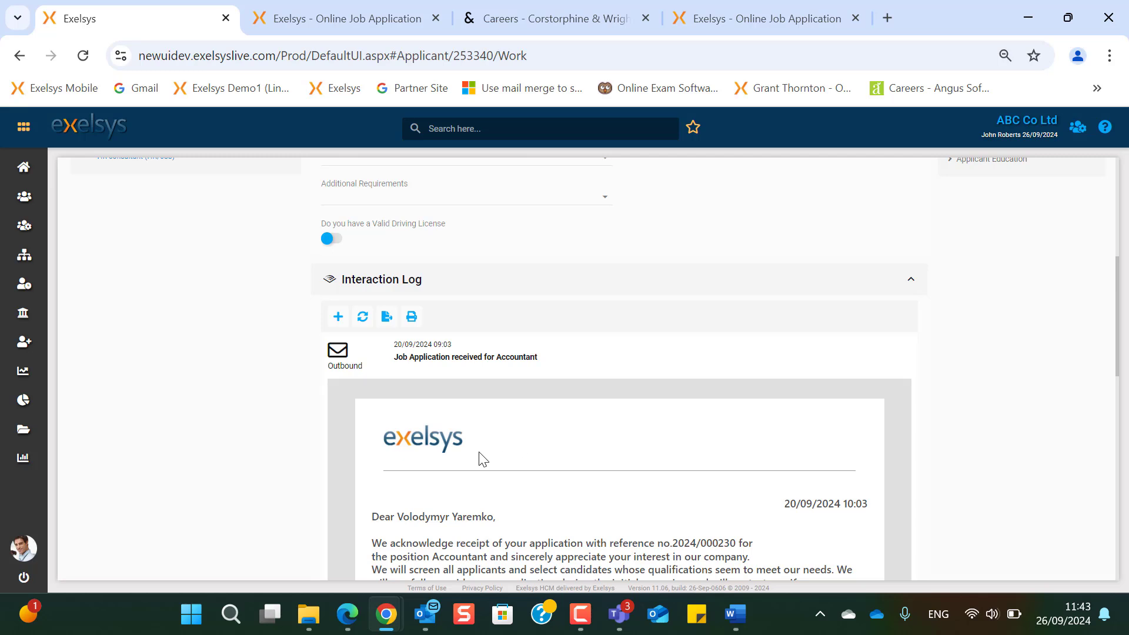
scroll(479, 459, down, 2)
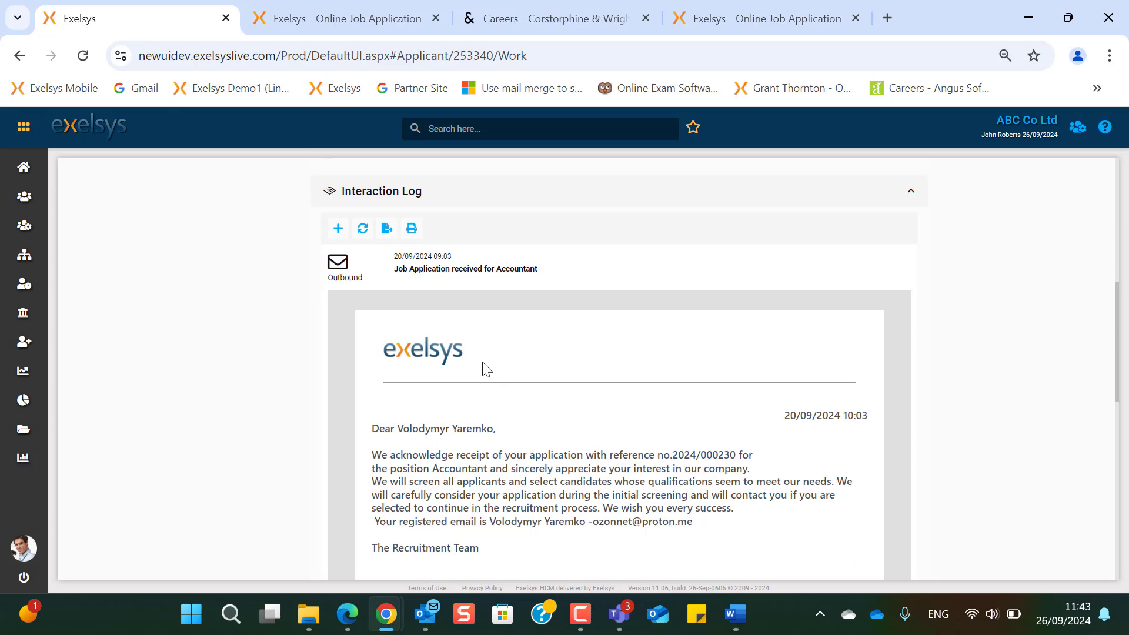
scroll(530, 397, down, 3)
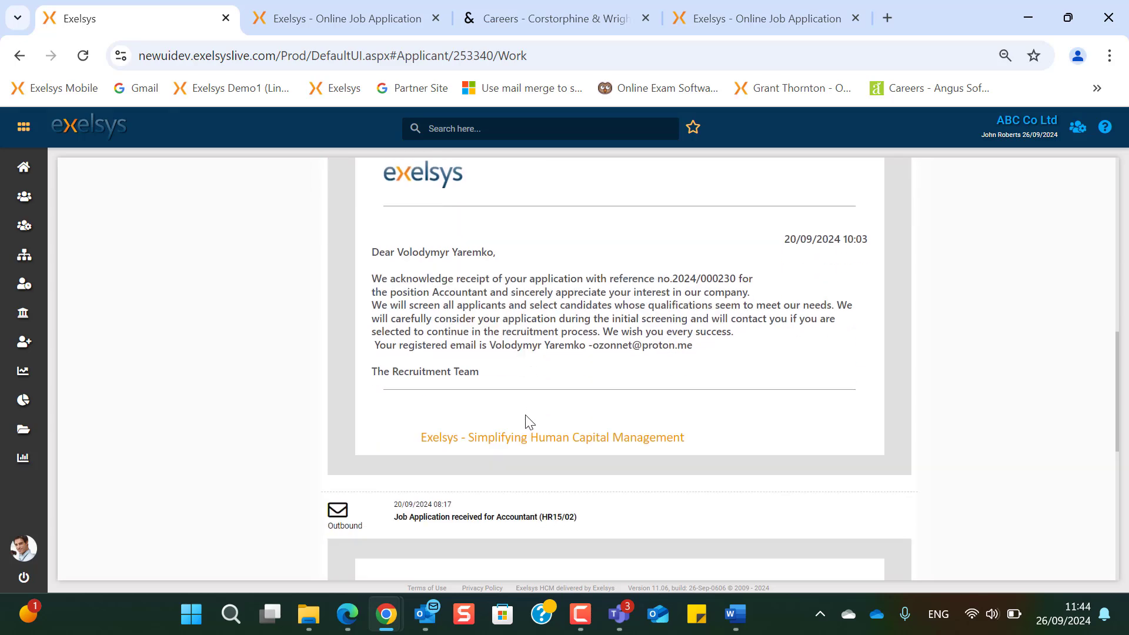
scroll(526, 419, down, 3)
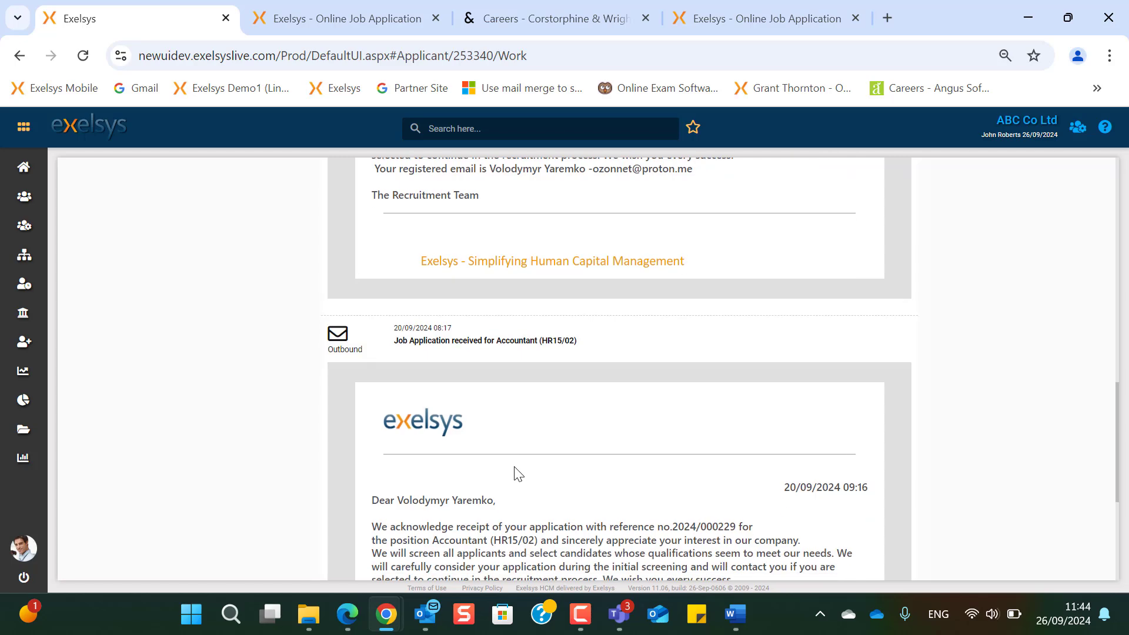
scroll(518, 473, down, 2)
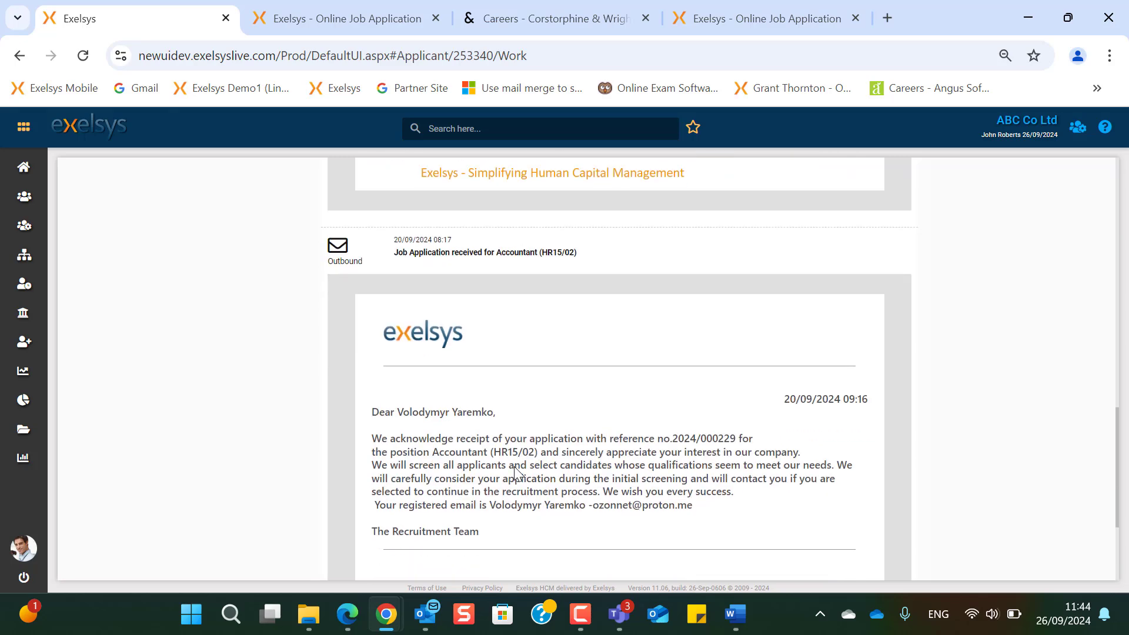
scroll(515, 472, down, 3)
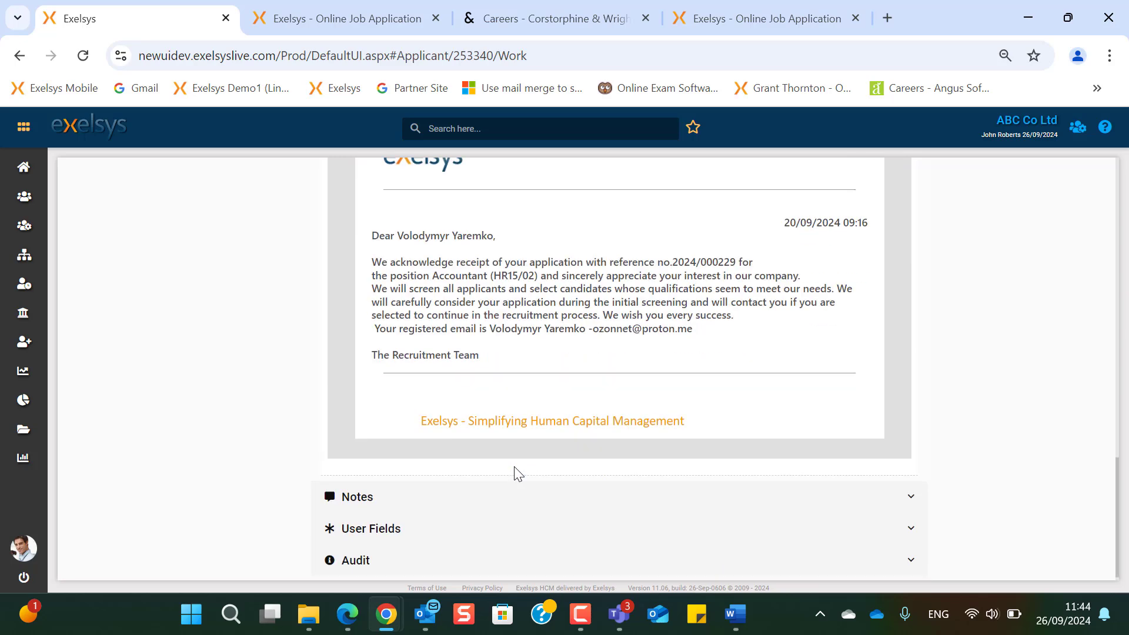
scroll(515, 472, up, 6)
scroll(447, 482, down, 6)
- Expand the Notes editor and the User Fields answers
click(358, 497)
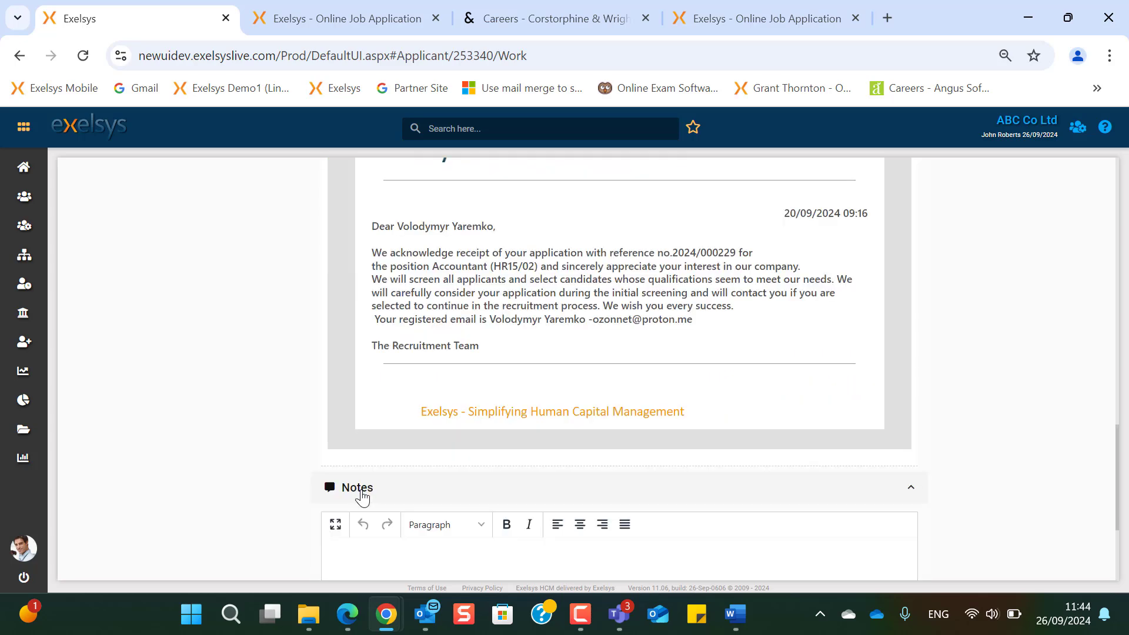
scroll(360, 497, down, 3)
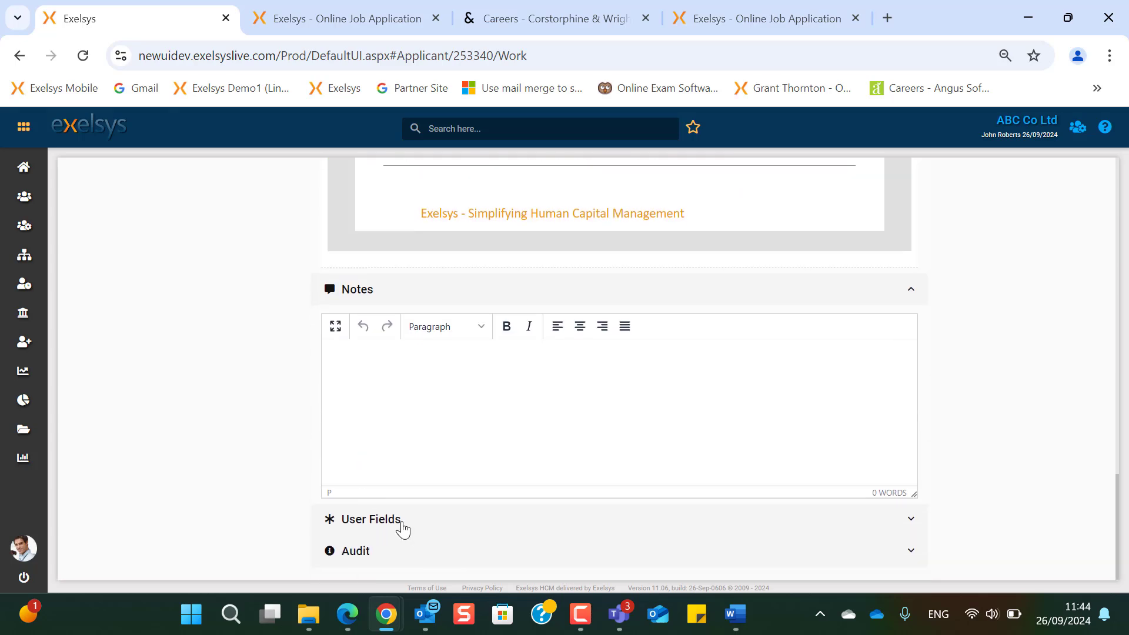
click(402, 530)
scroll(398, 528, down, 4)
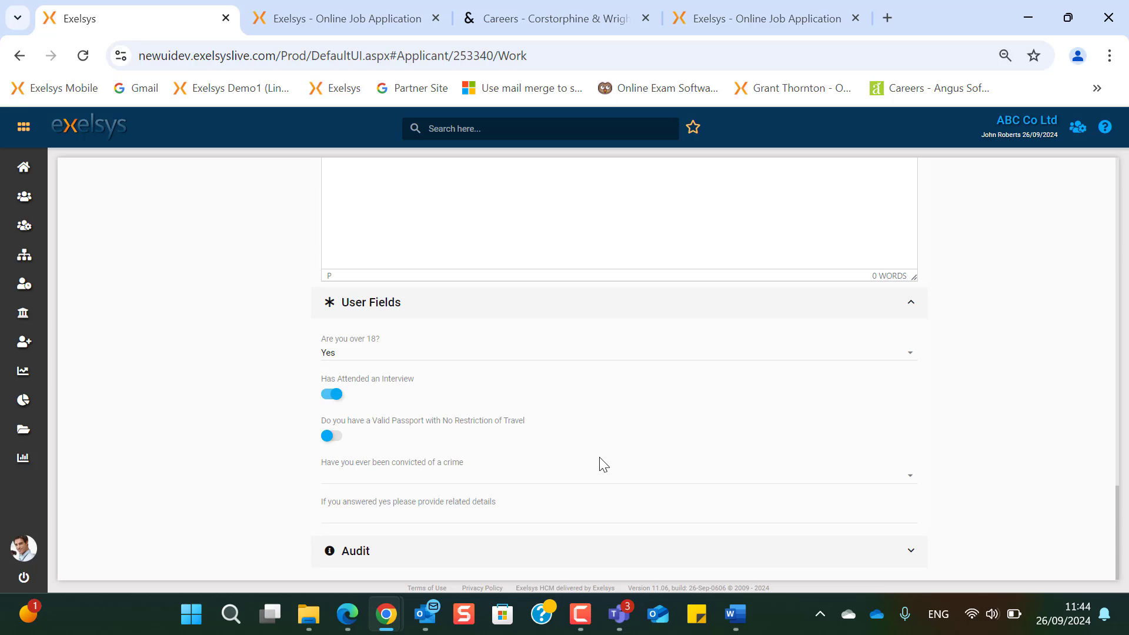
scroll(603, 466, up, 10)
- Review the applicant's Documents tab and References, then go back to the Applicants list
click(759, 200)
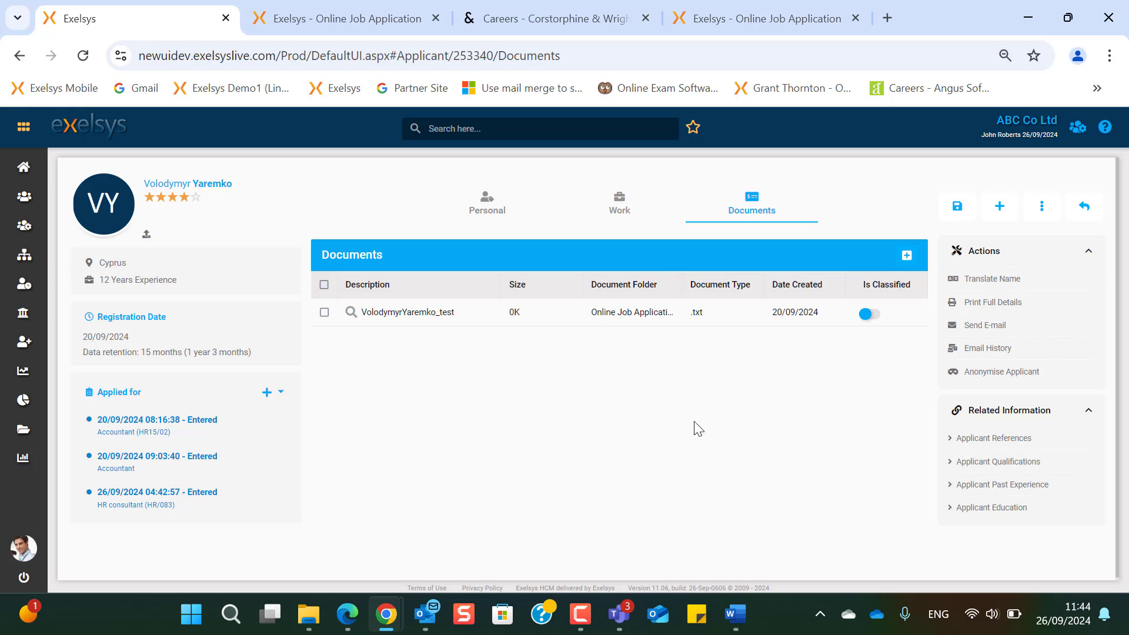
scroll(698, 428, down, 1)
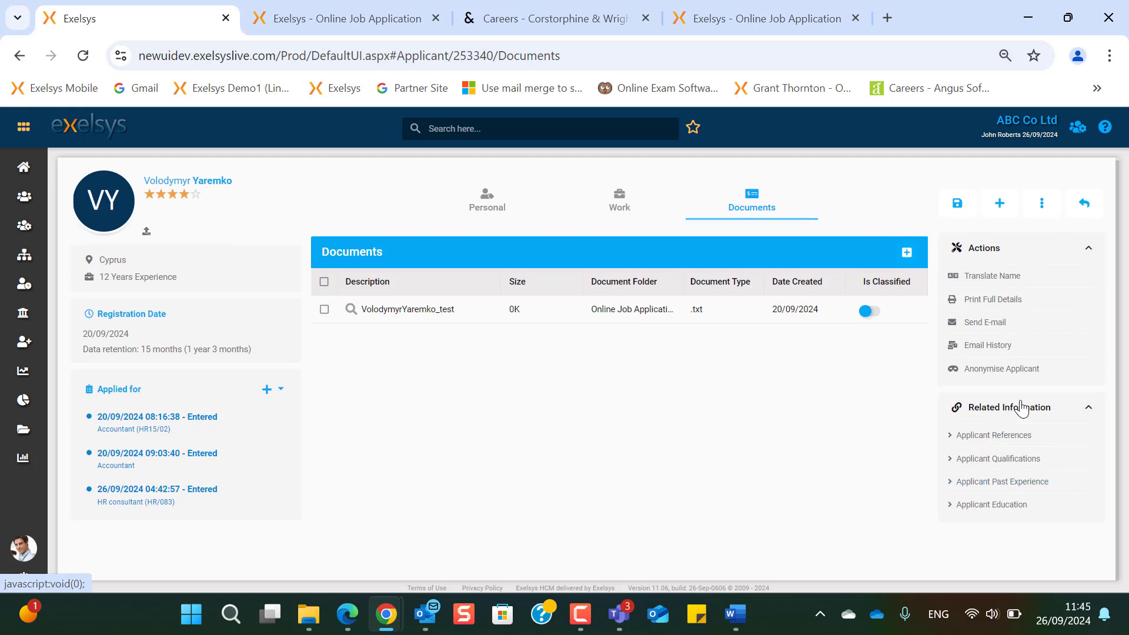
click(1014, 436)
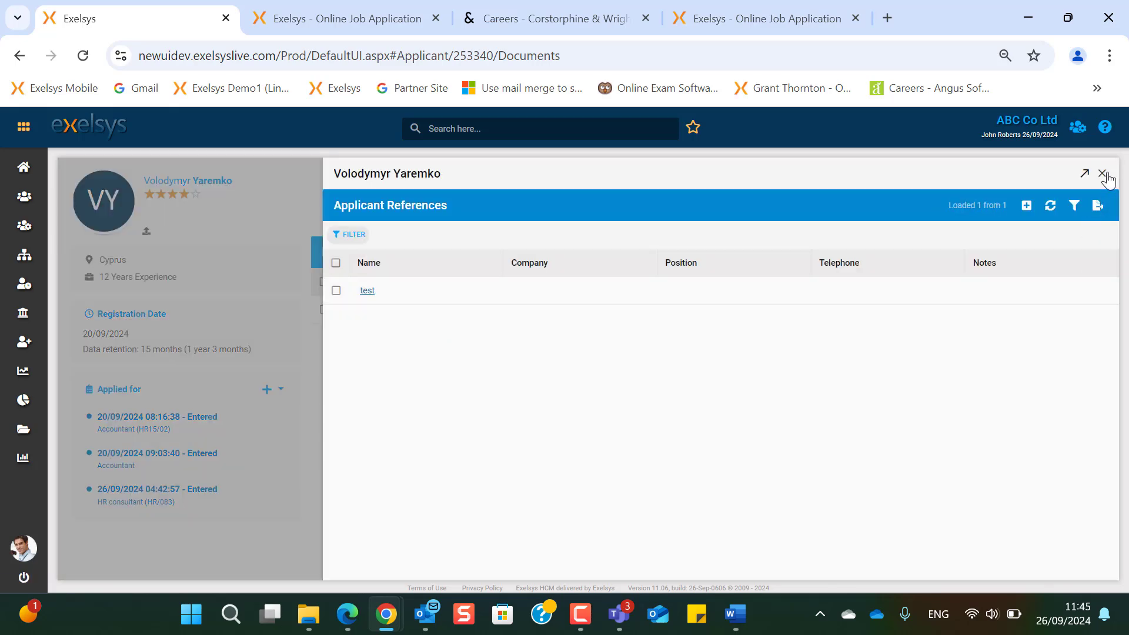
click(1109, 177)
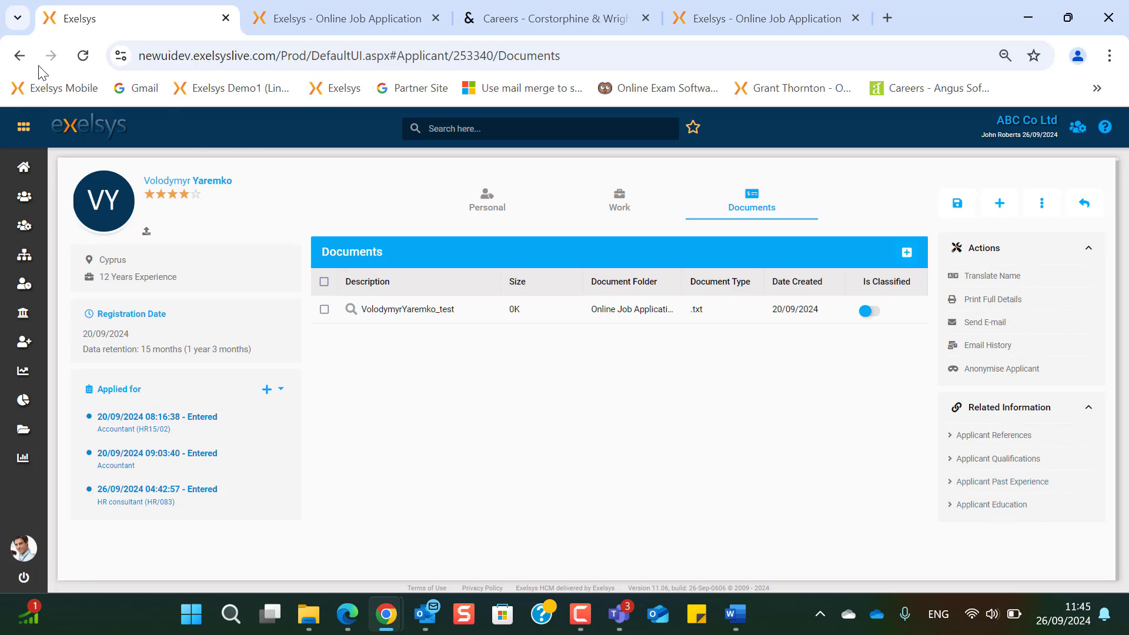
click(19, 55)
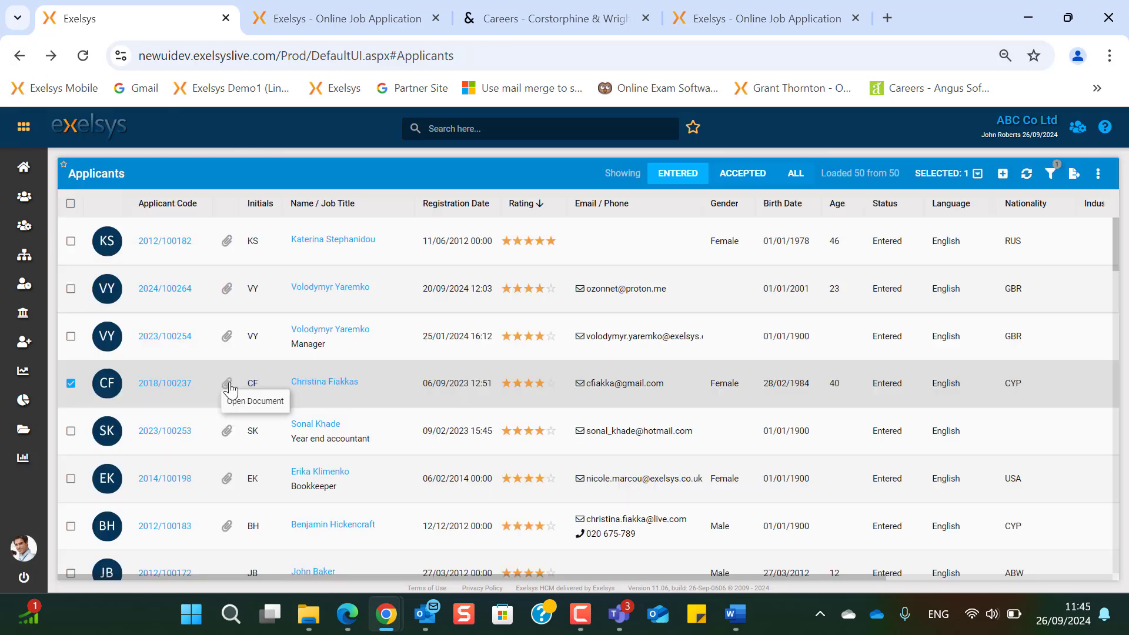
- Scroll through the fourth applicant's attached CV, close it, and open the Applicant Chart via Show Chart
click(228, 387)
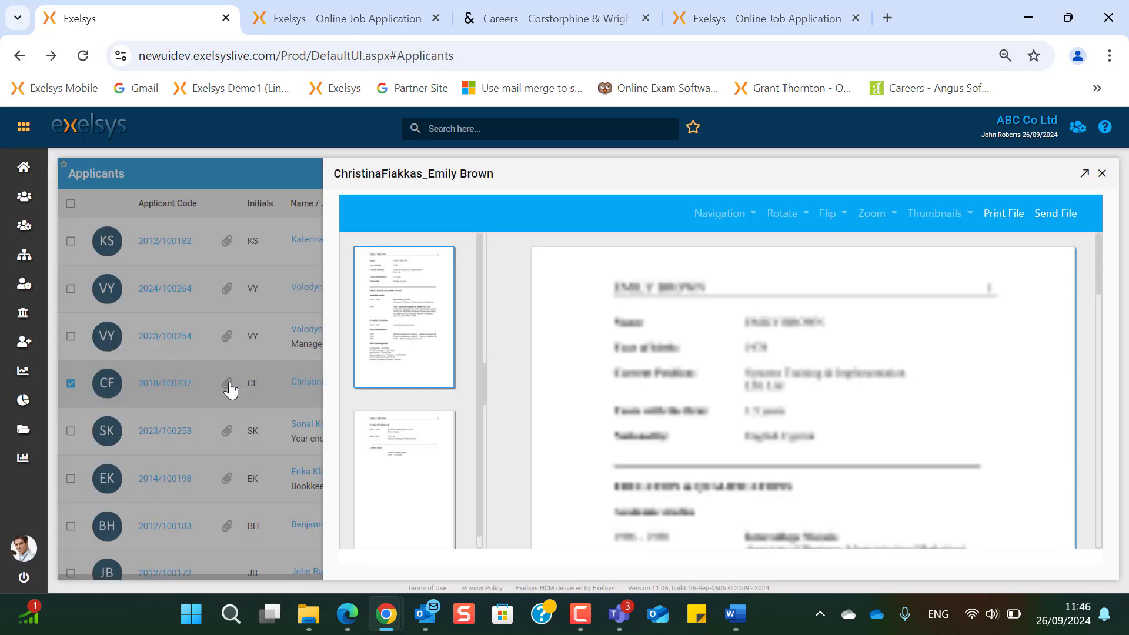
scroll(782, 366, down, 5)
scroll(787, 368, down, 6)
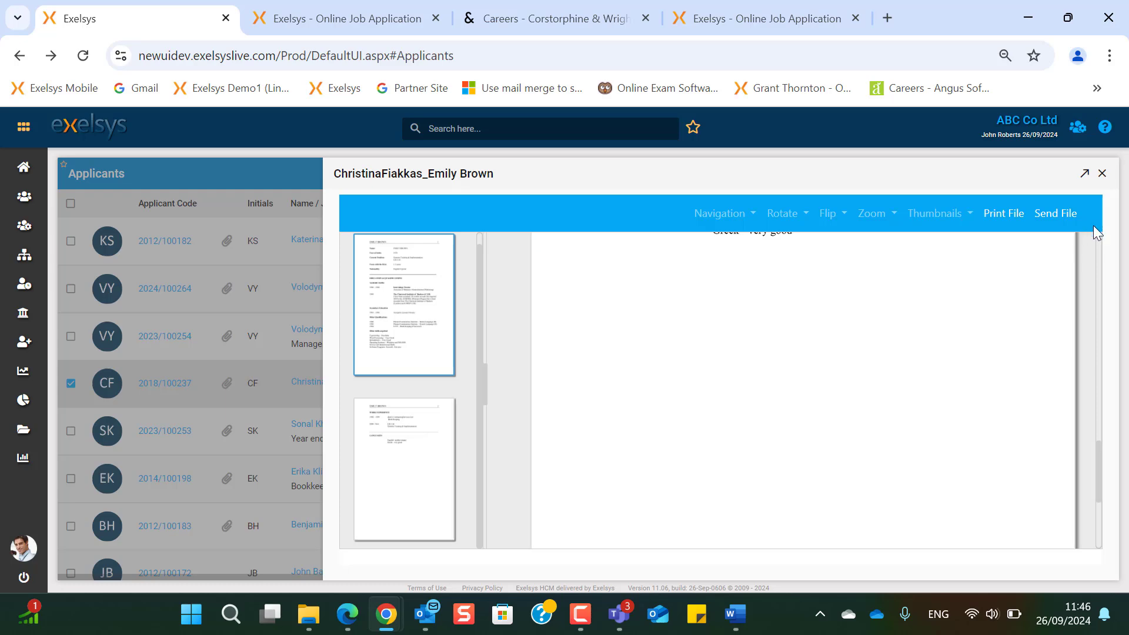
scroll(1013, 339, up, 3)
scroll(1016, 340, up, 3)
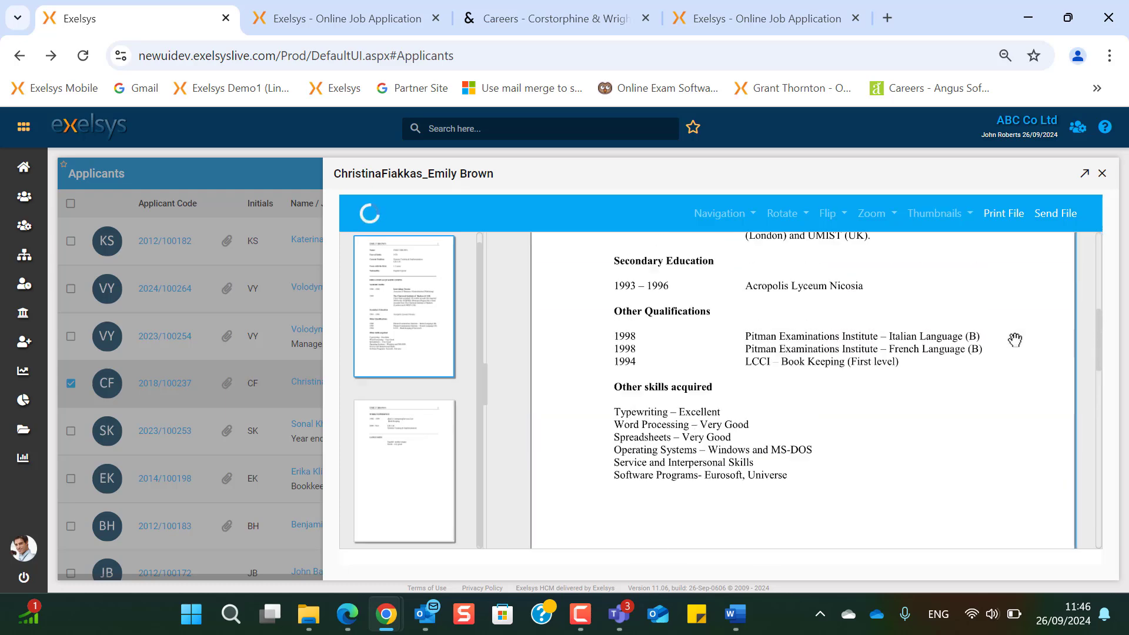
click(1103, 173)
click(1097, 173)
click(1024, 289)
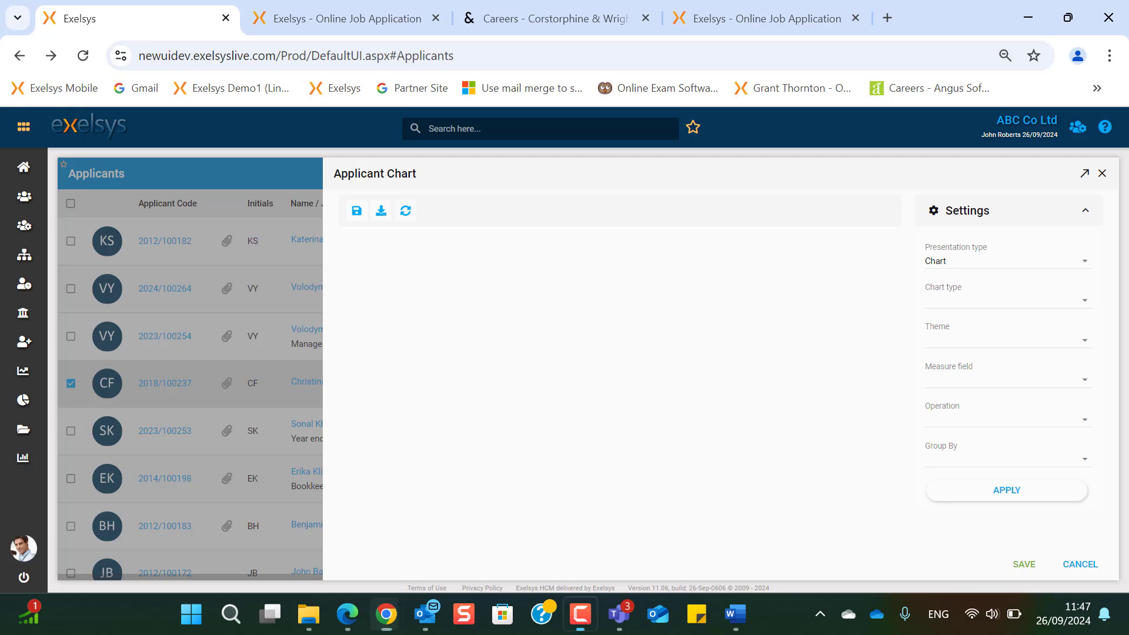
- Set the Applicant Chart to Chart presentation, Bar type and Orange theme
click(1084, 266)
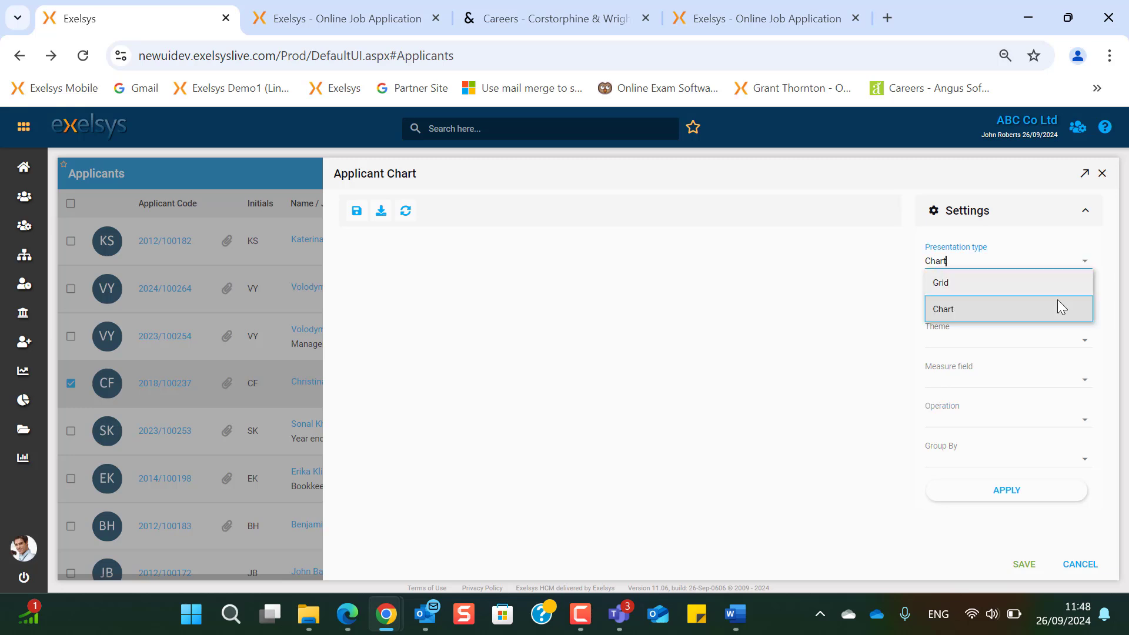
click(1027, 305)
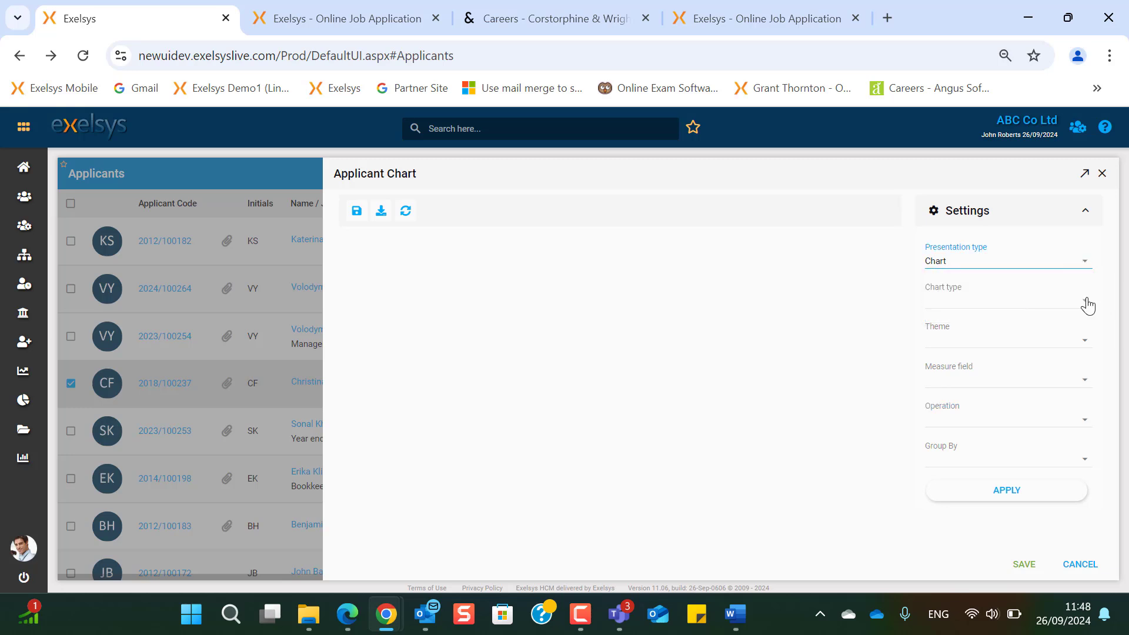
click(1086, 303)
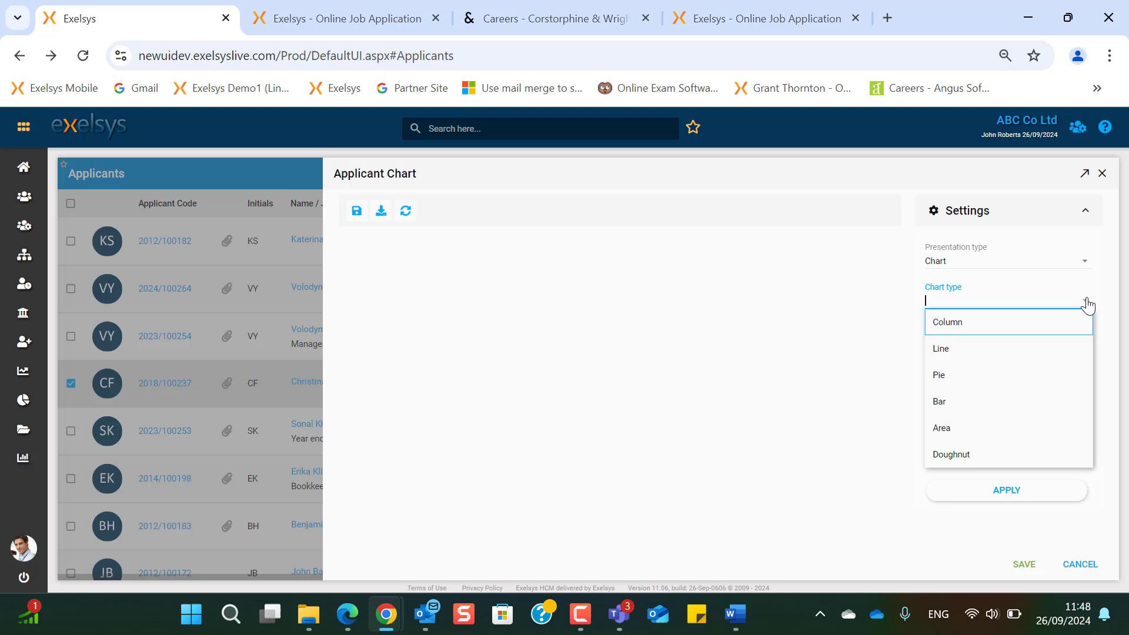
click(965, 399)
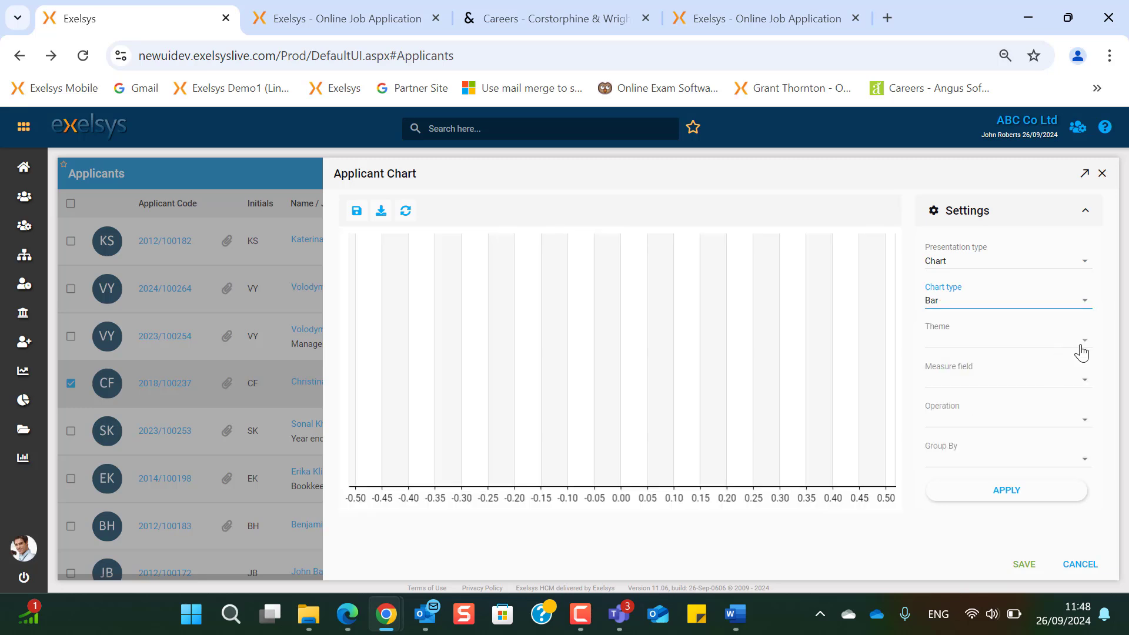
click(1084, 342)
click(960, 400)
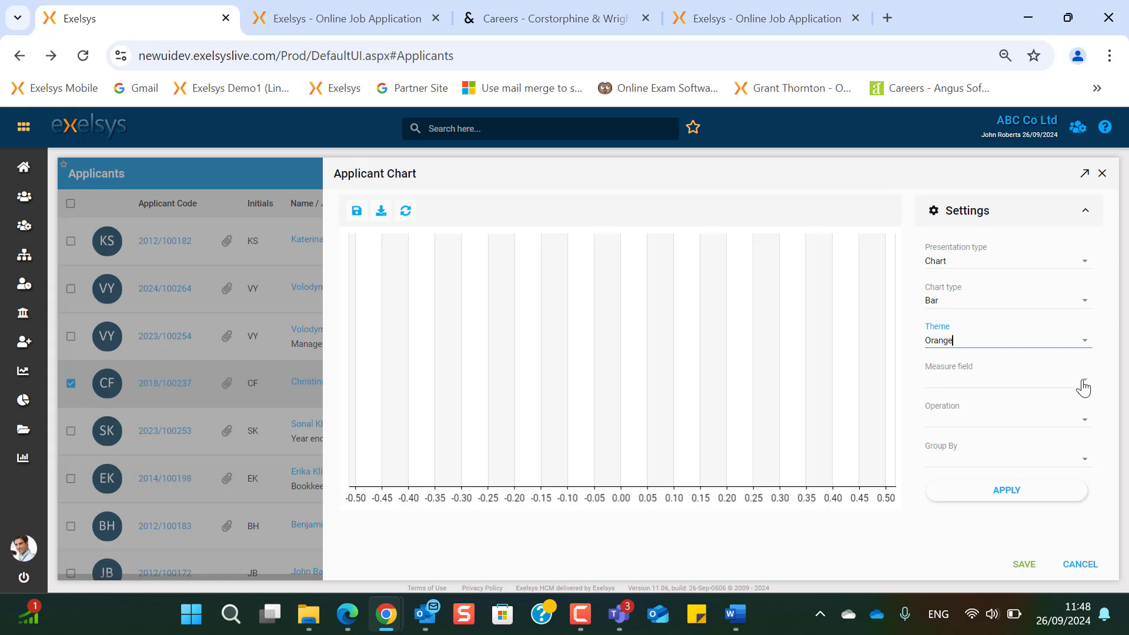
- Chart the average Salary Expectation grouped by Industry and apply
click(1084, 389)
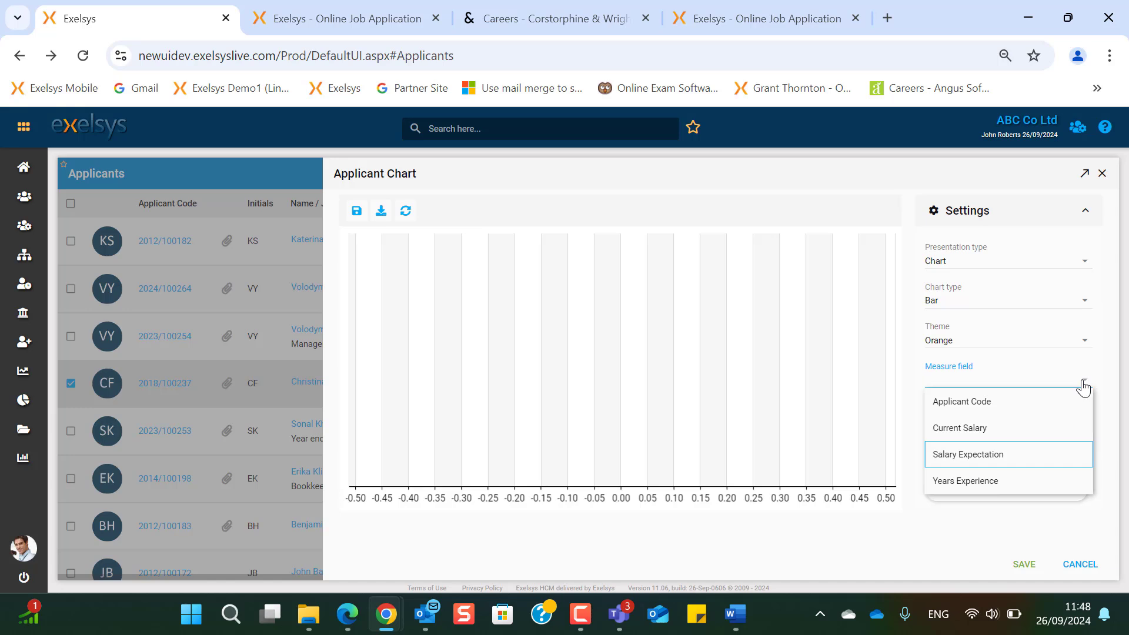
click(972, 454)
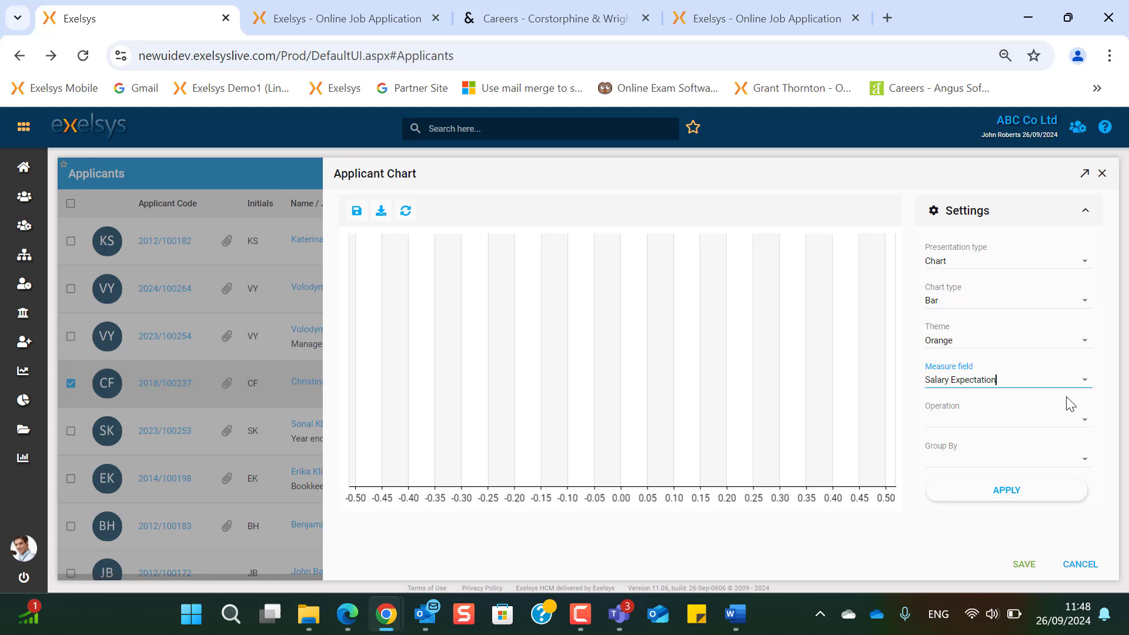
click(1084, 423)
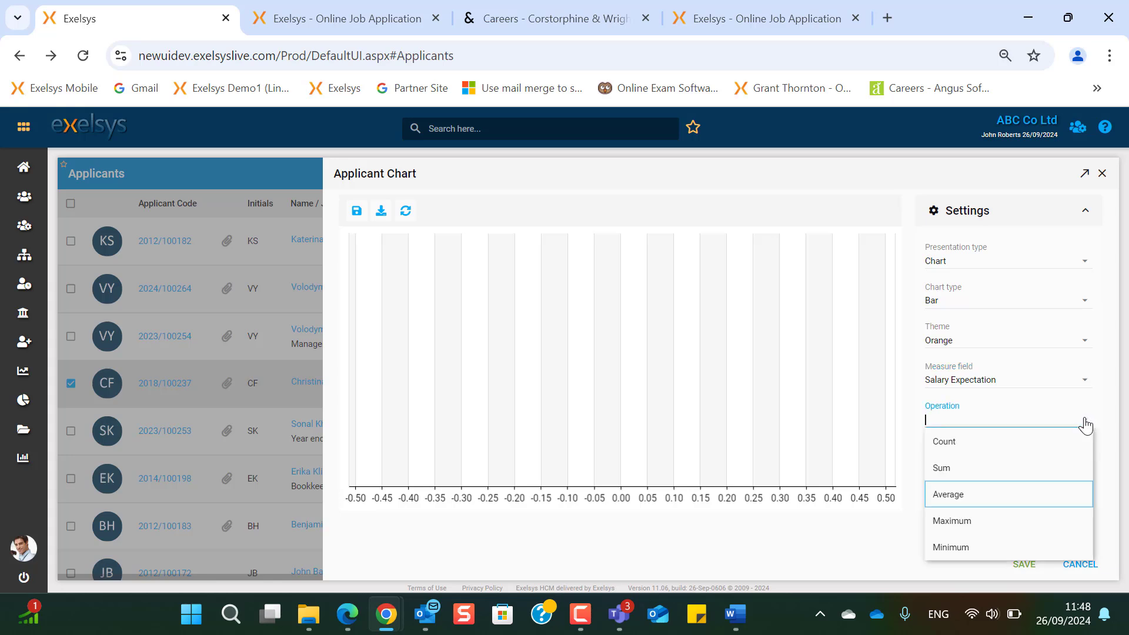
click(964, 494)
click(1086, 466)
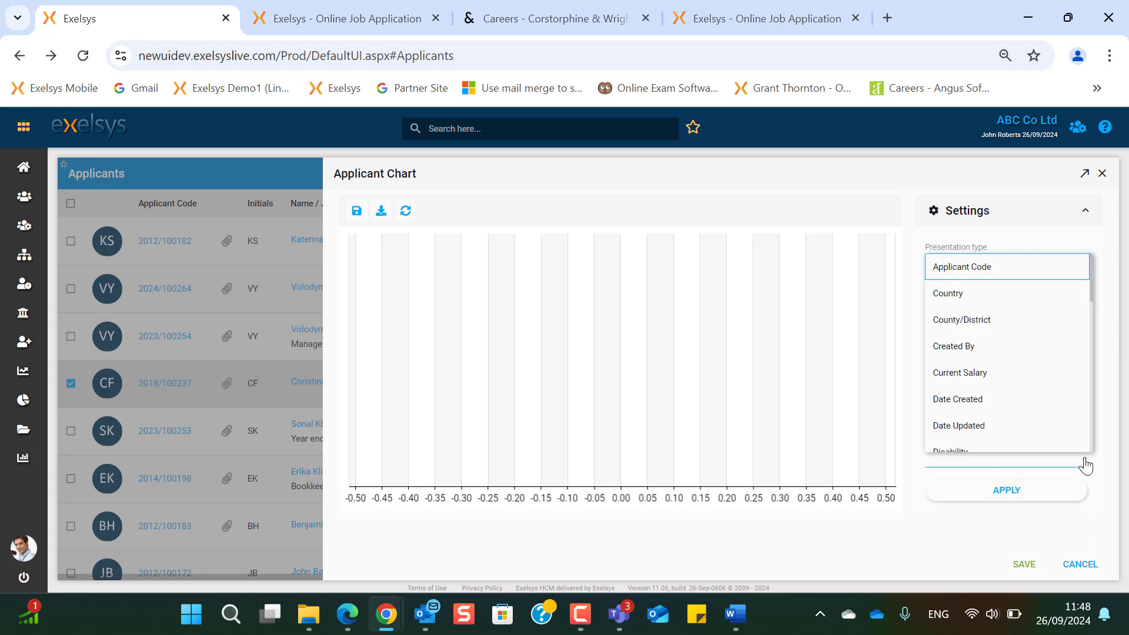
text(ind)
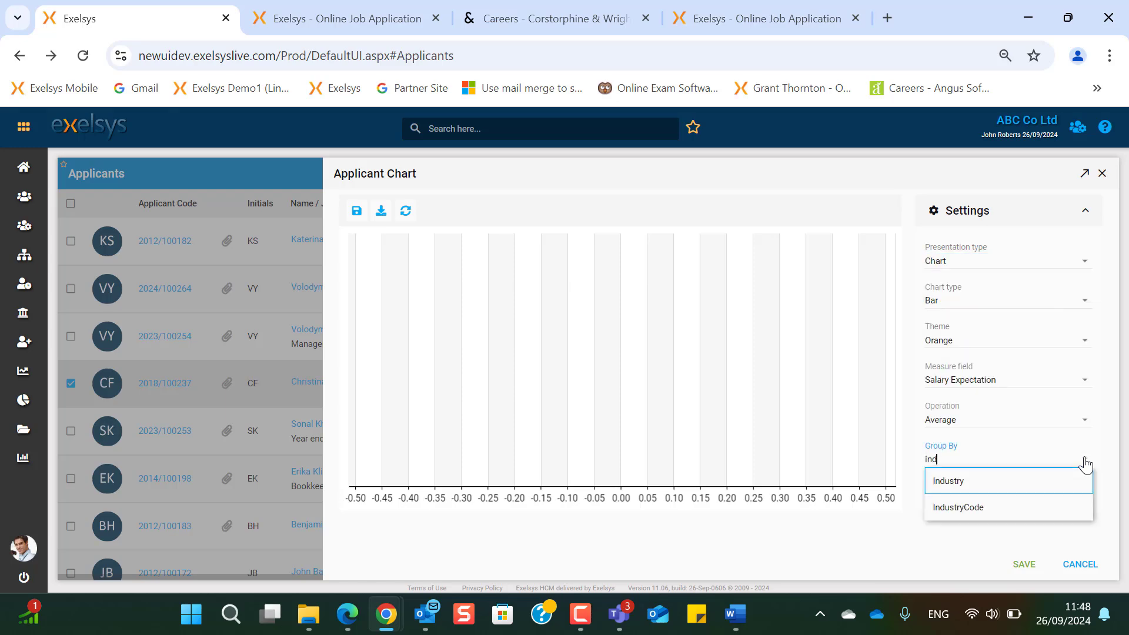
click(1017, 480)
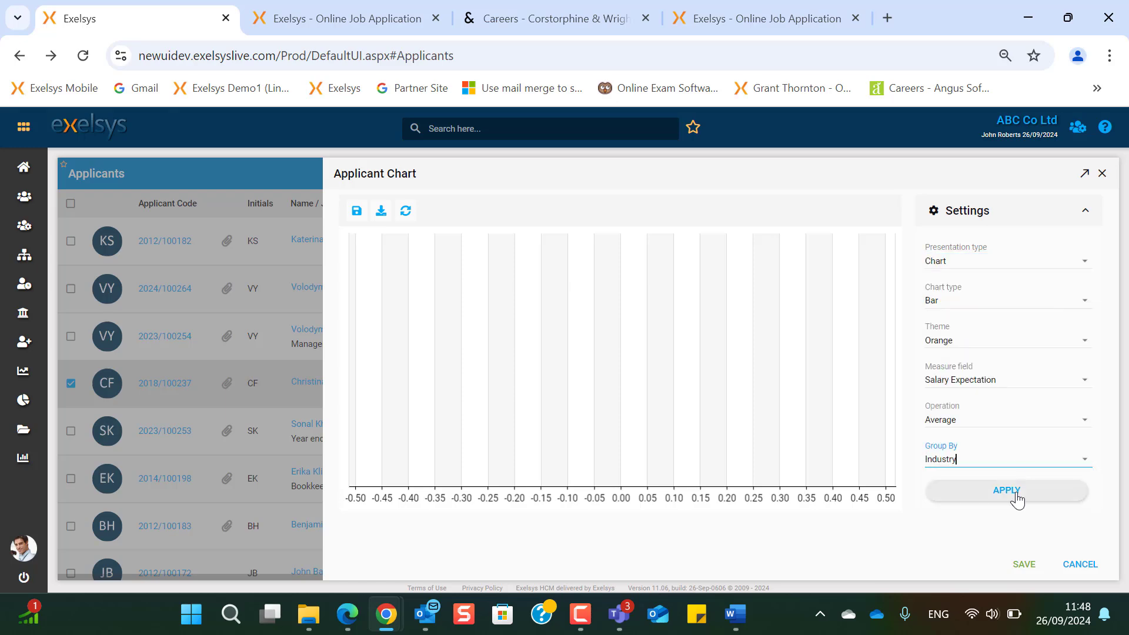
click(1016, 497)
- Change the chart to a Doughnut with the Green theme, then close it
click(1086, 301)
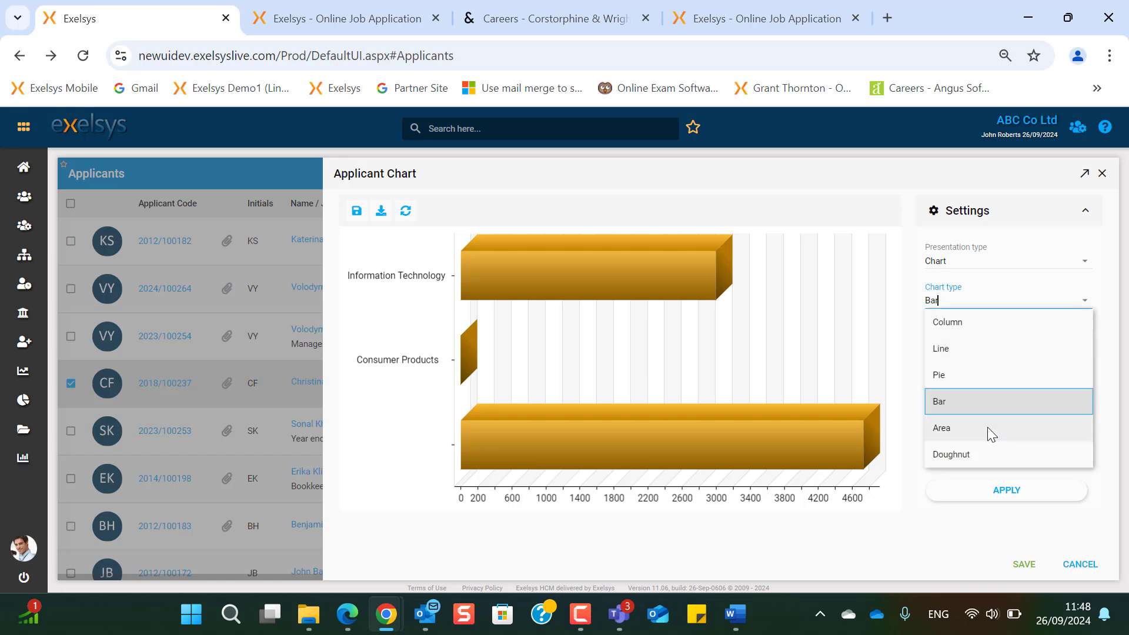
click(978, 453)
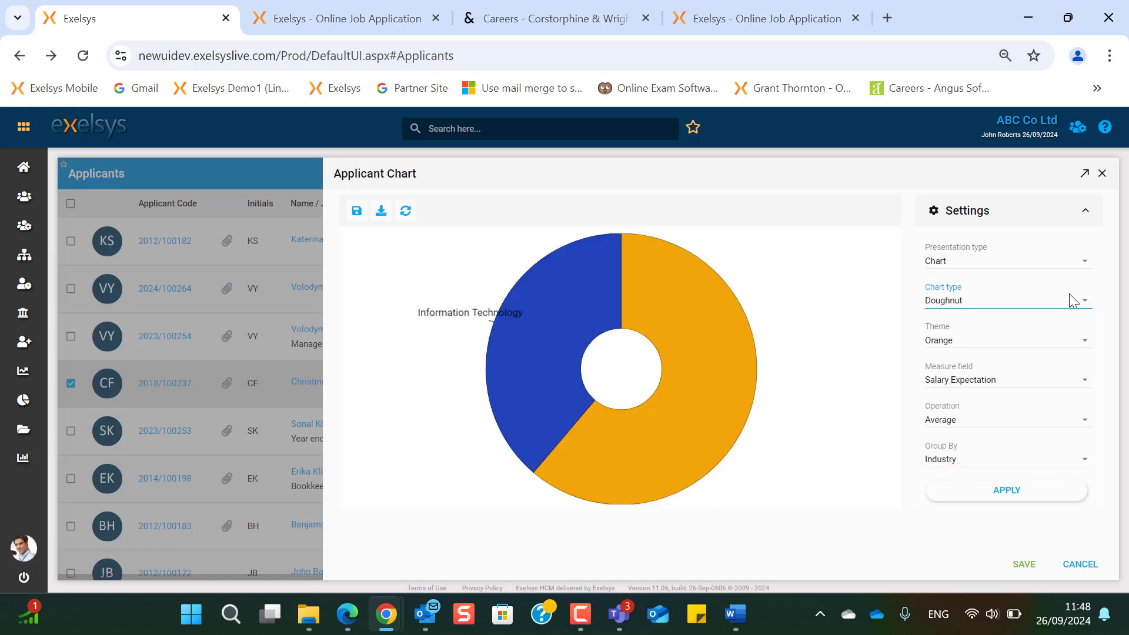
click(1084, 345)
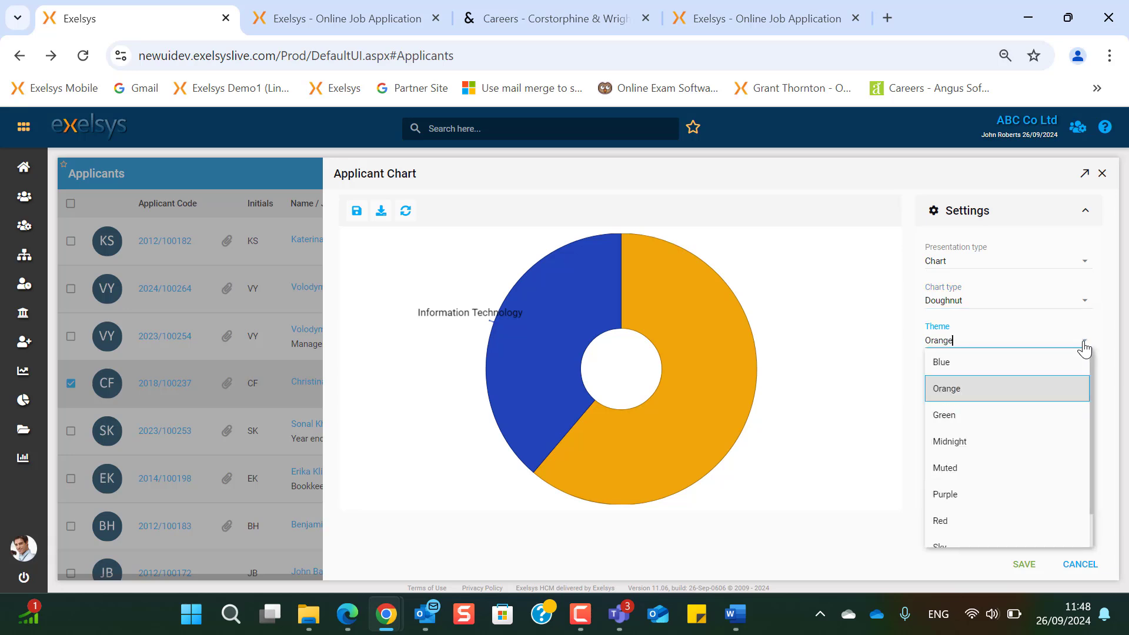
click(993, 419)
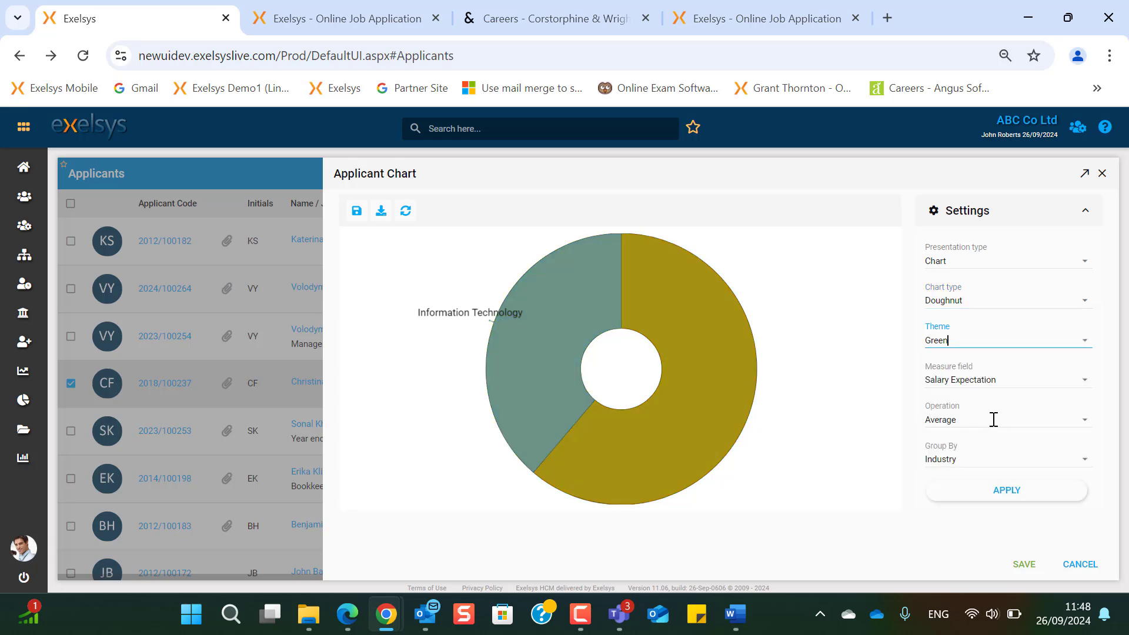
click(382, 210)
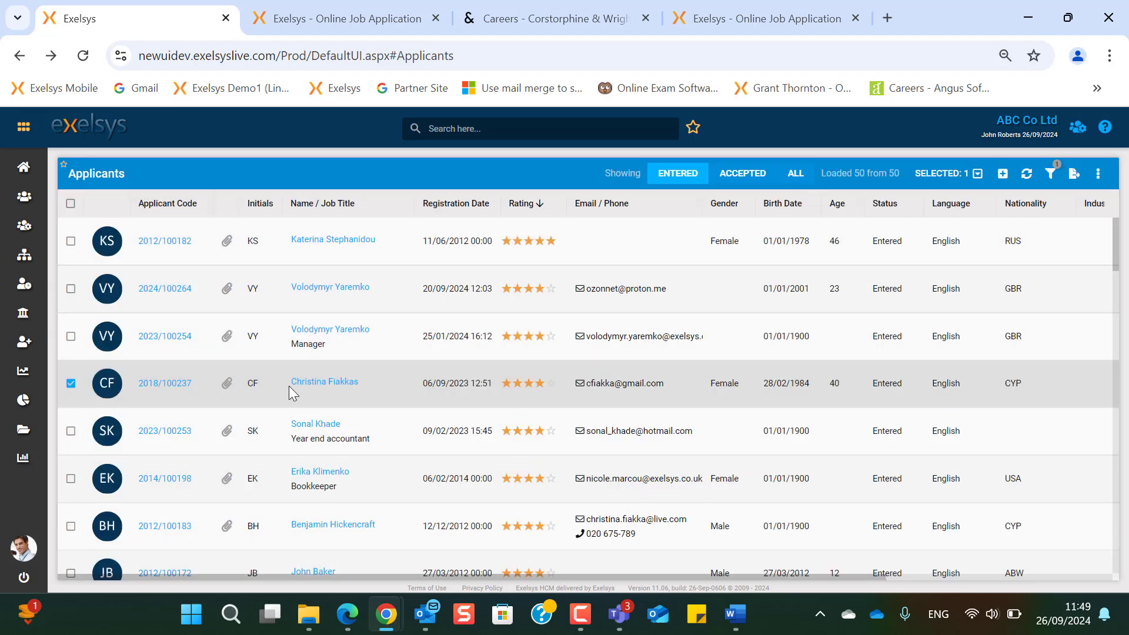
- Preview an email to the ticked applicant from the Applicants Interview notification template, then discard it
click(951, 181)
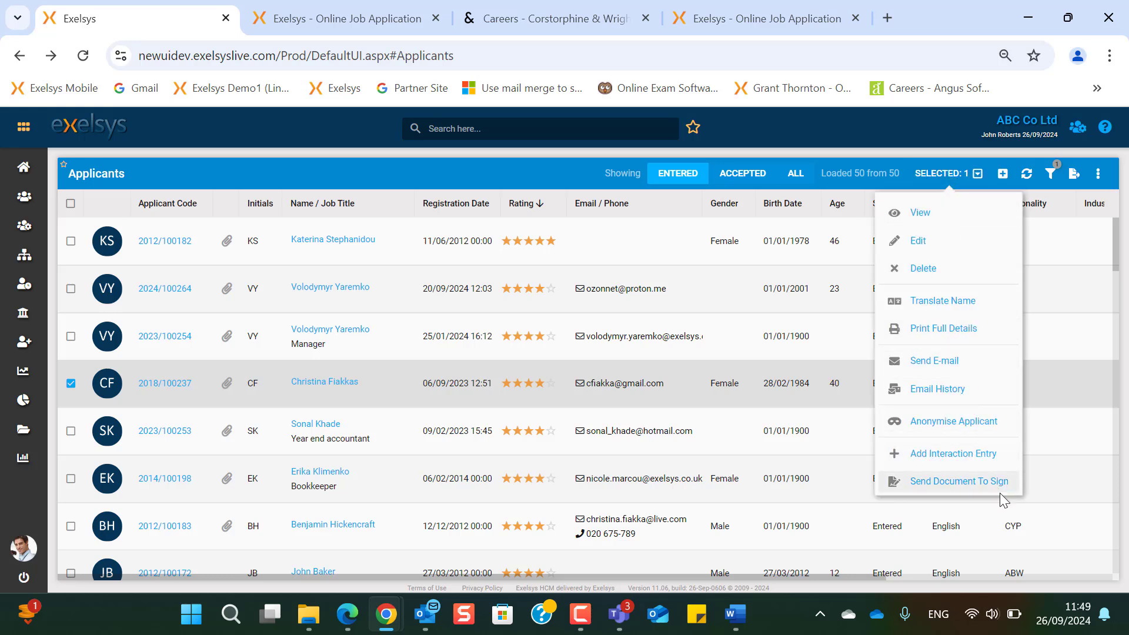
click(952, 361)
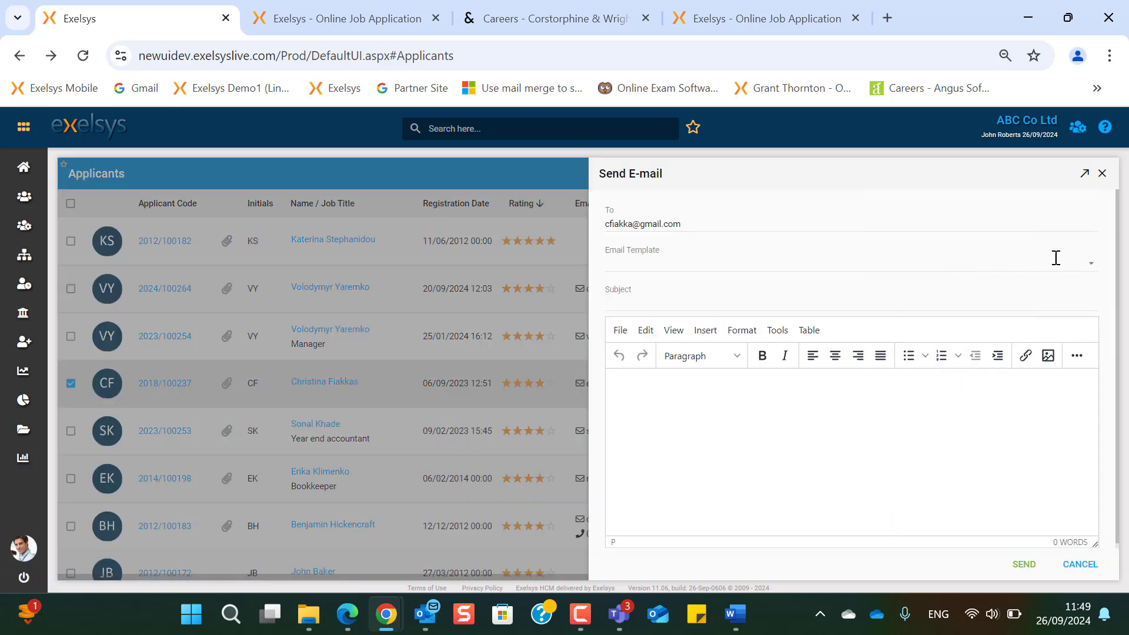
click(1093, 268)
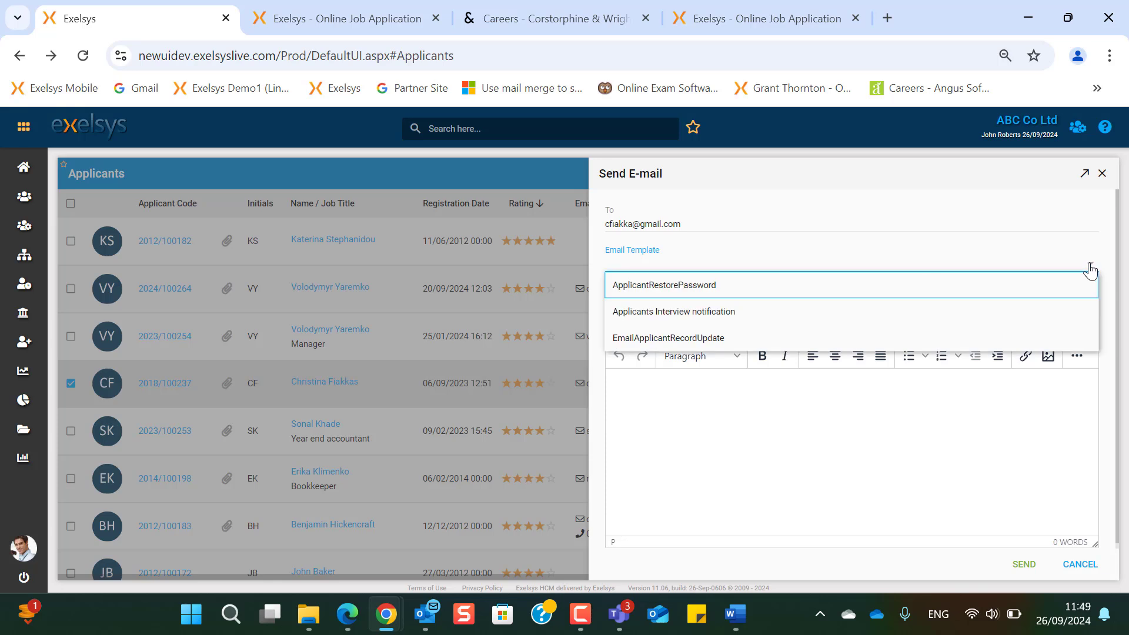
click(736, 313)
scroll(789, 478, down, 5)
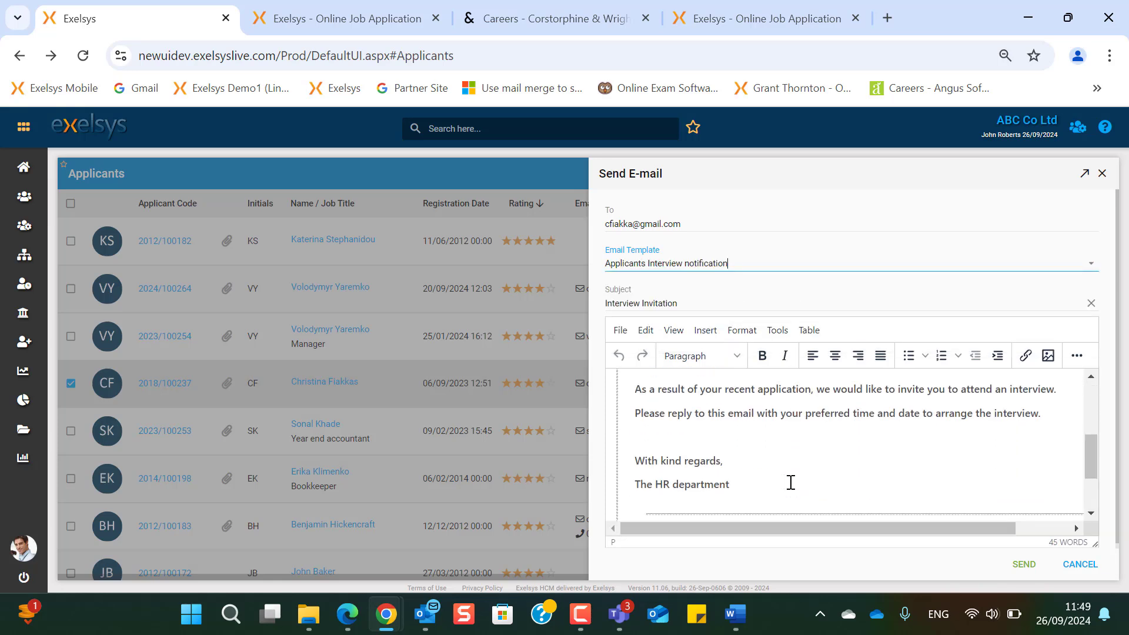
scroll(791, 482, down, 3)
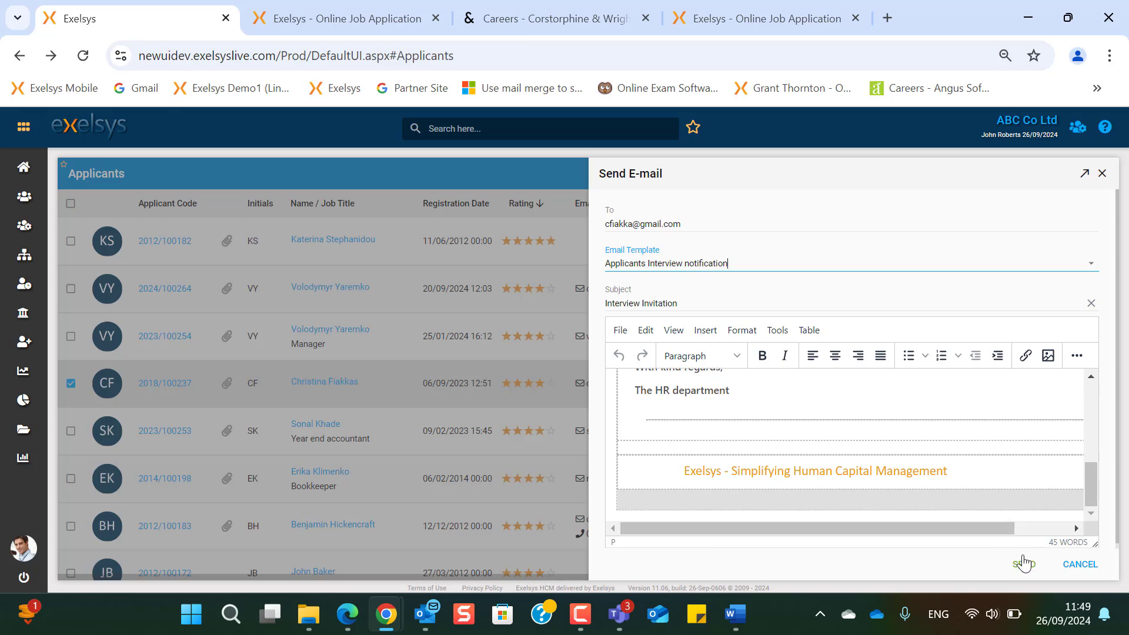
click(1082, 570)
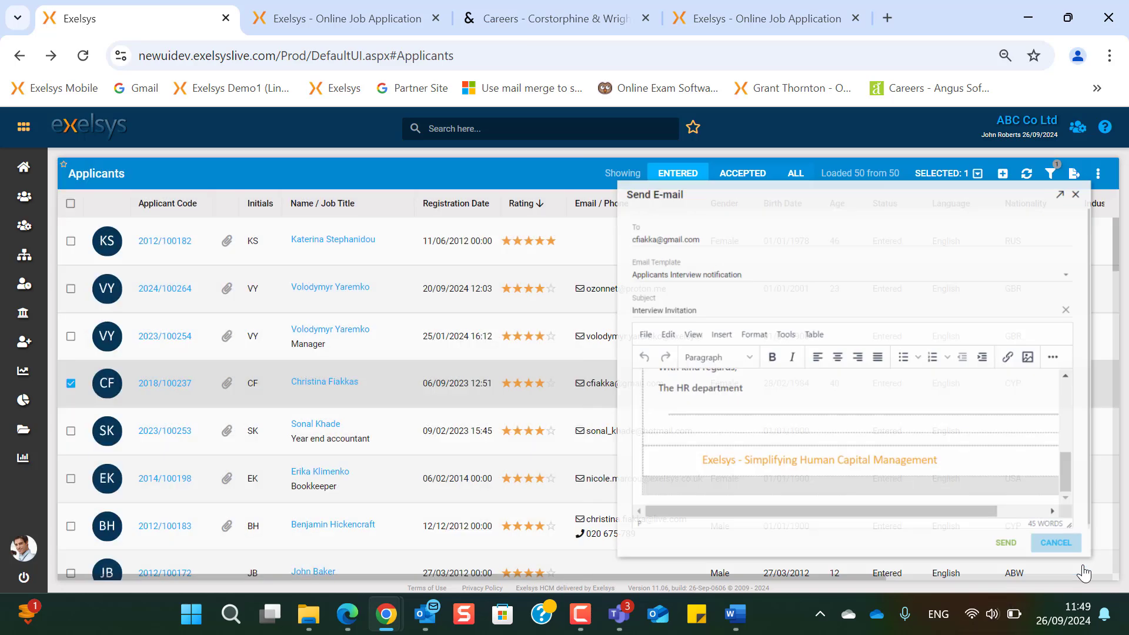
- View the applicant's sent email history, then go to the Job Applications list
click(950, 174)
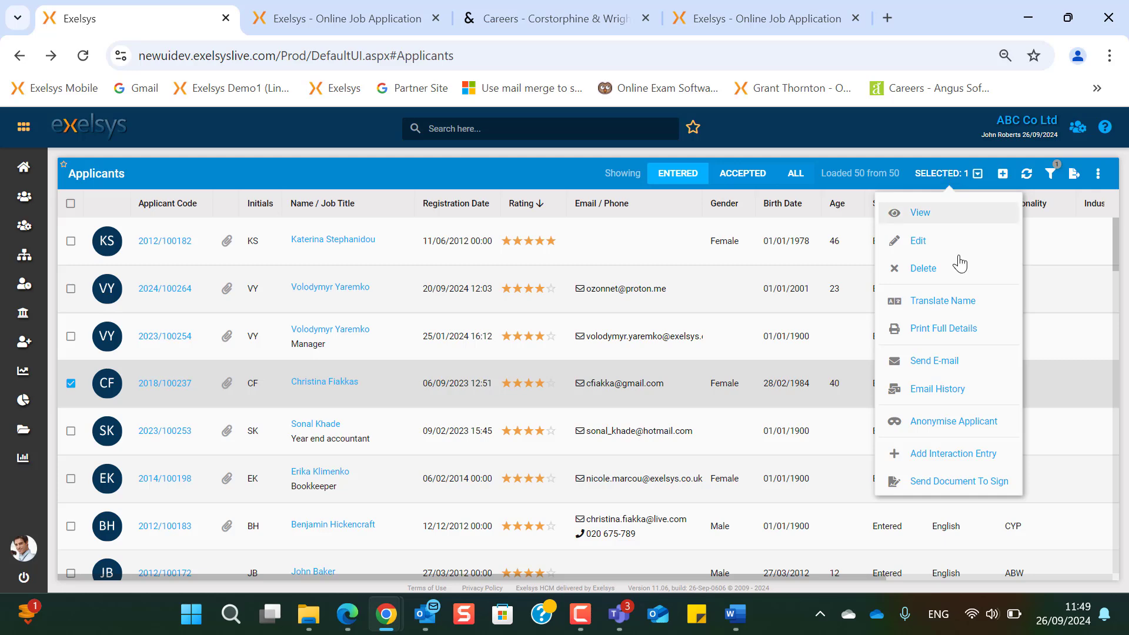
click(960, 389)
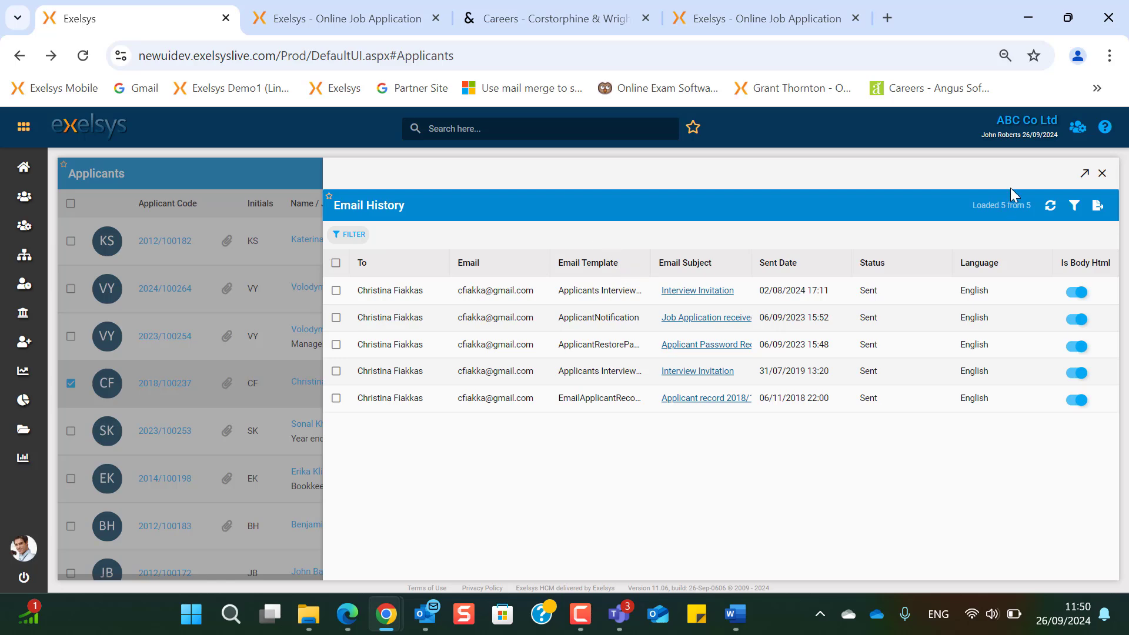
click(1102, 173)
mouse_move(24, 341)
click(117, 430)
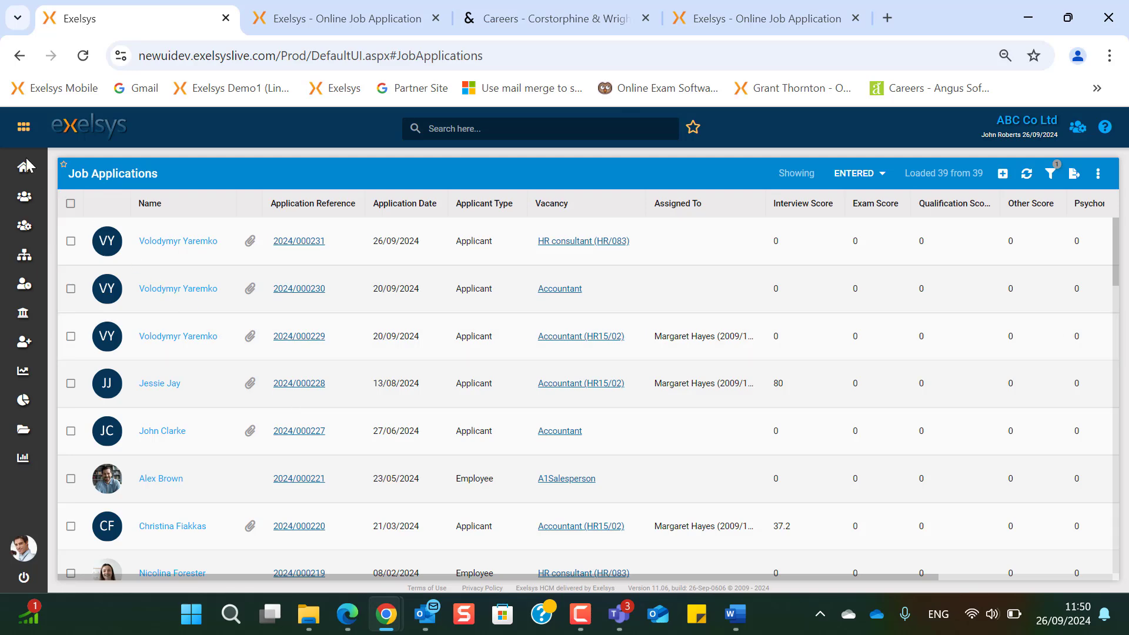
- Filter the applications to Accepted status and try a vacancy filter for 'Account'
mouse_move(30, 163)
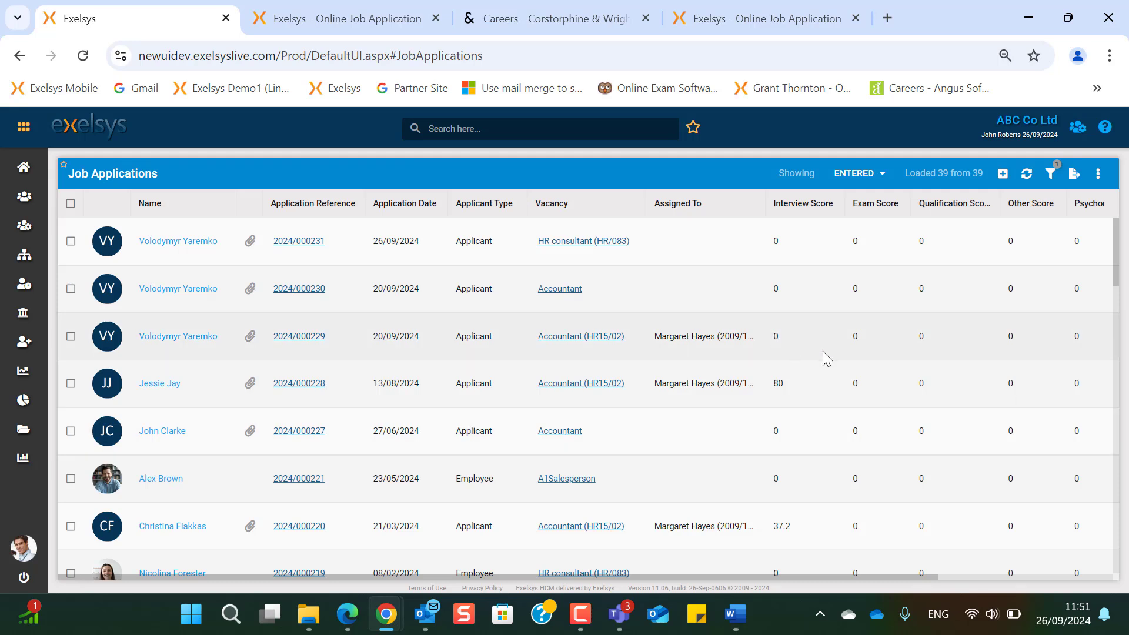
click(877, 173)
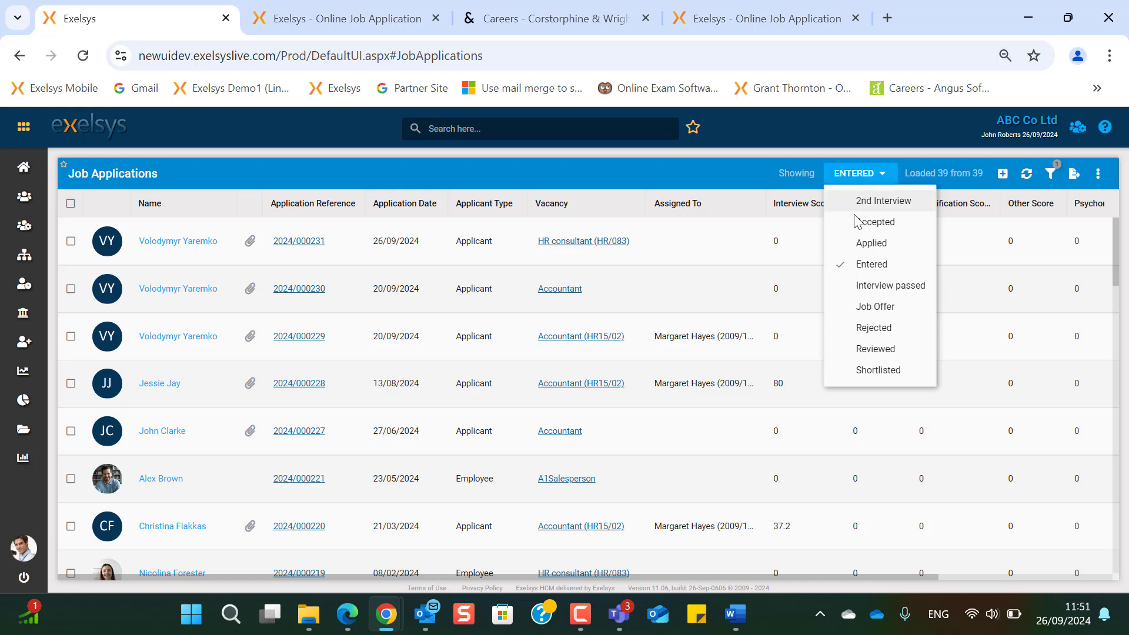
click(895, 224)
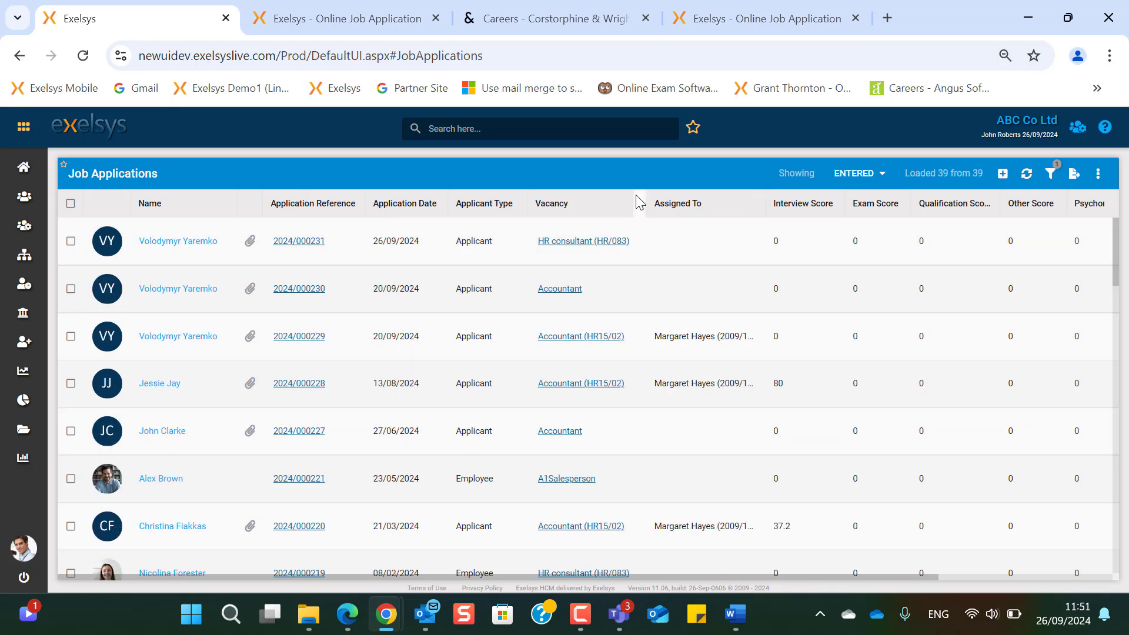
text(Account)
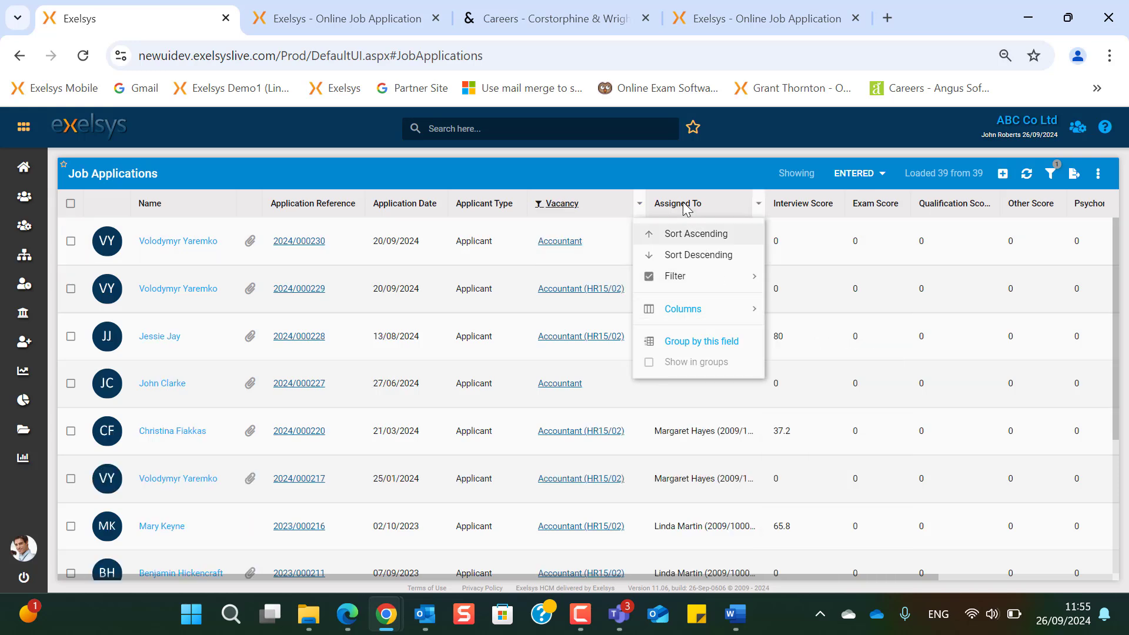
click(677, 169)
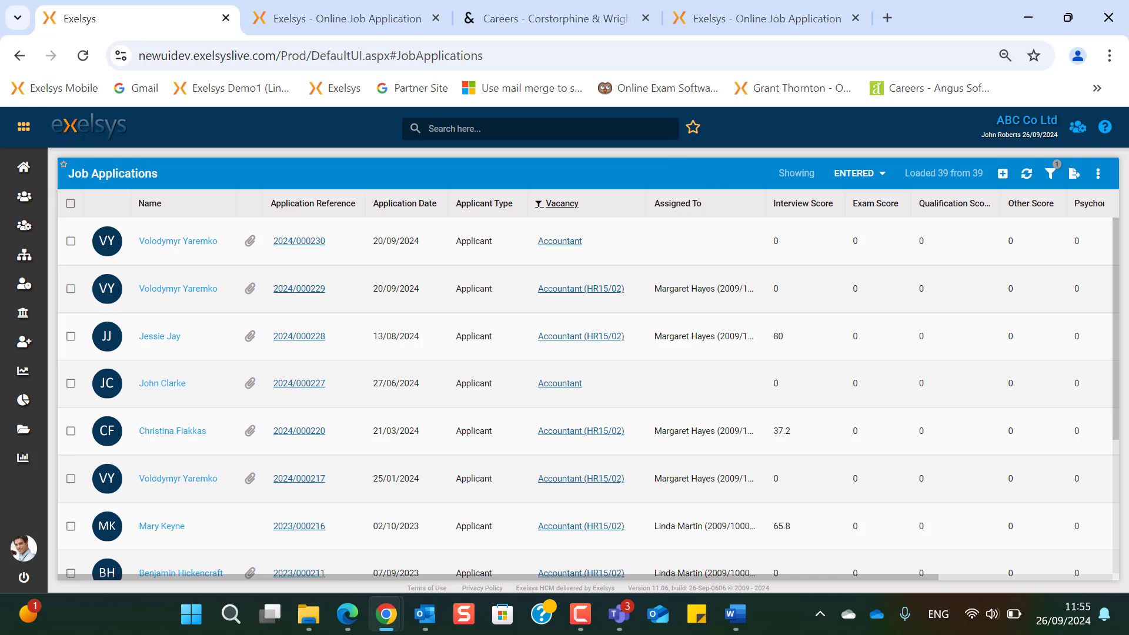
- Try an Interview Score greater-than 40 filter
click(838, 203)
mouse_move(865, 276)
click(1045, 340)
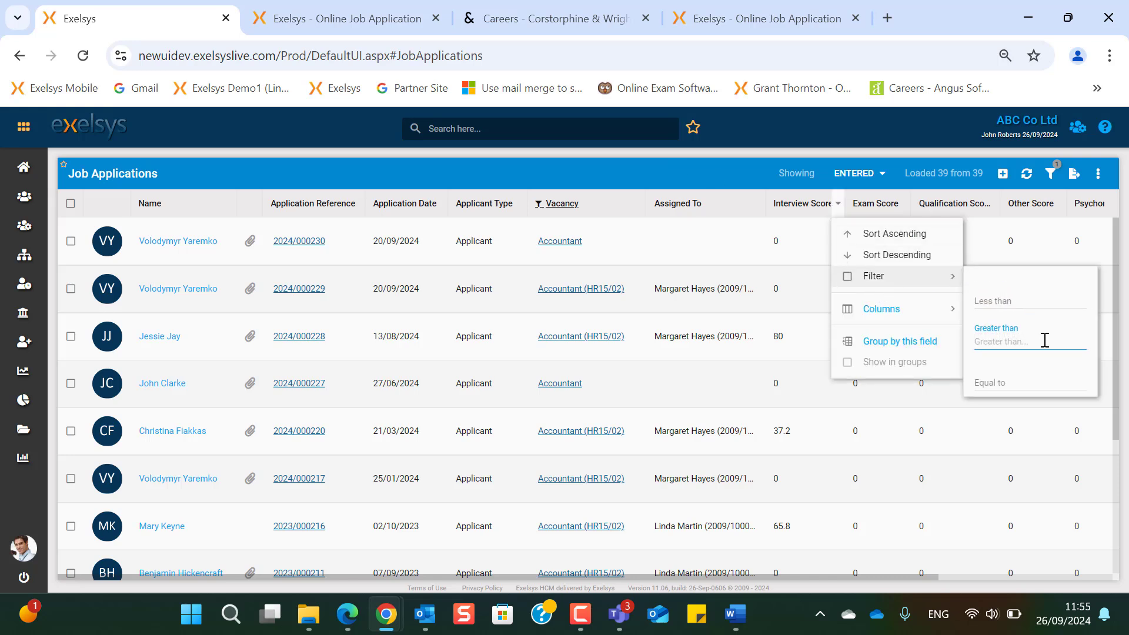
text(40)
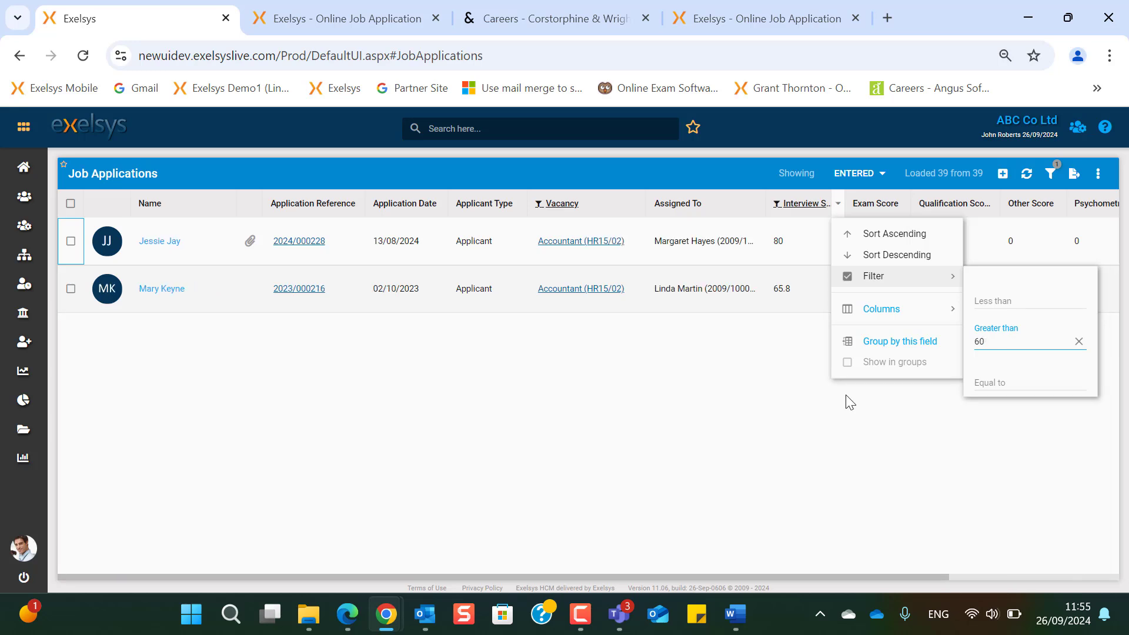
click(758, 480)
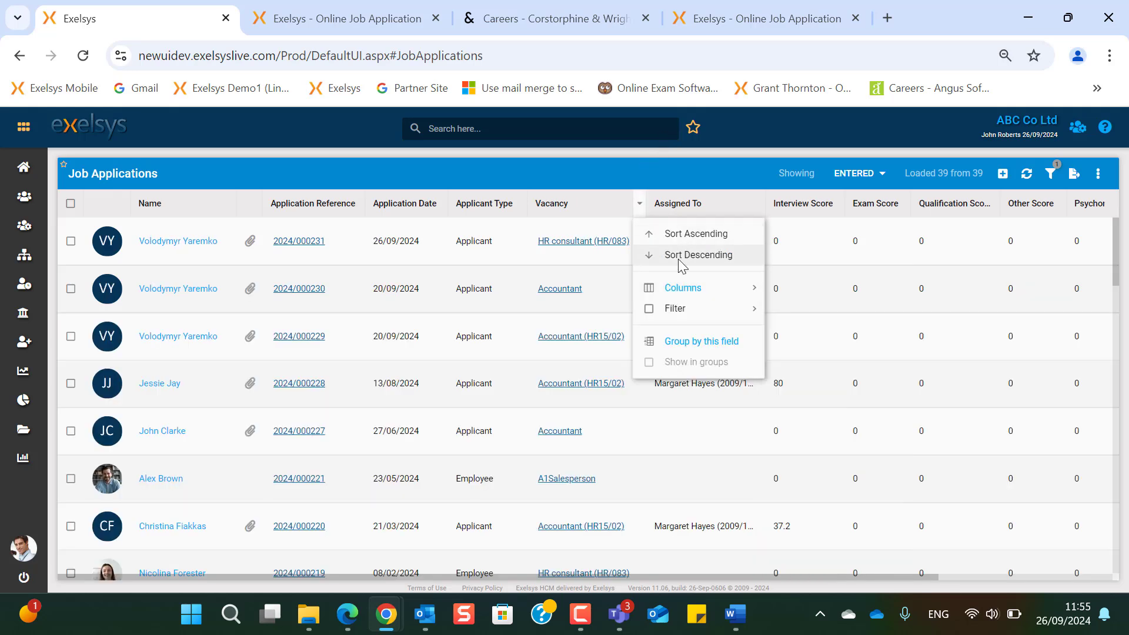
- Group the applications by the Vacancy column
mouse_move(685, 287)
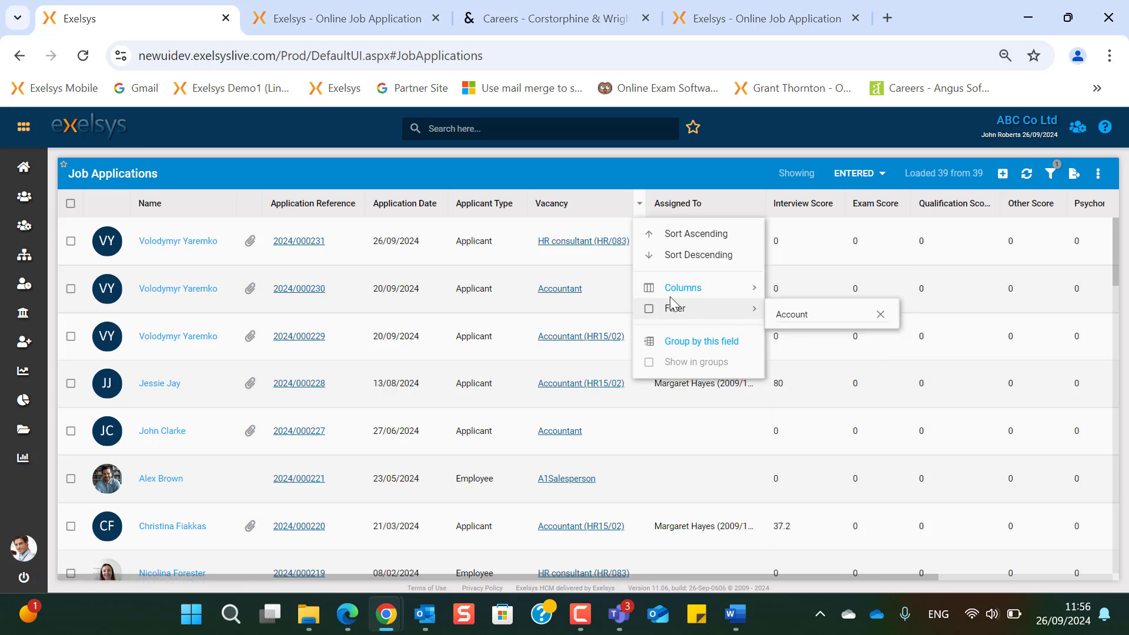
click(680, 345)
scroll(672, 333, down, 5)
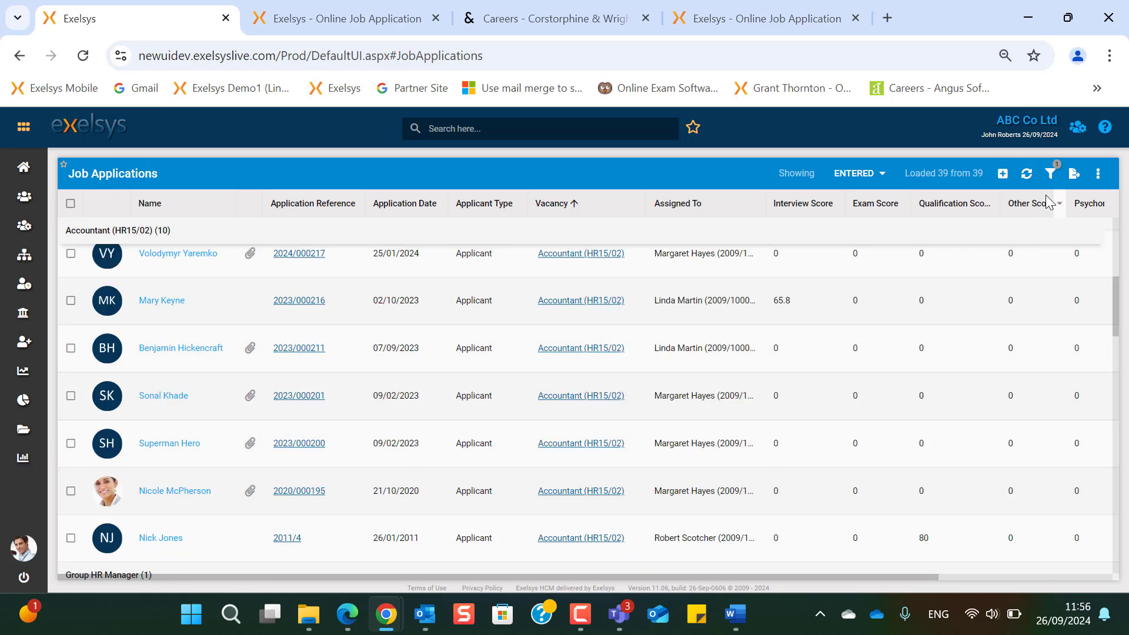
- Show the active filters and start a new filter condition, then dismiss it
click(1051, 174)
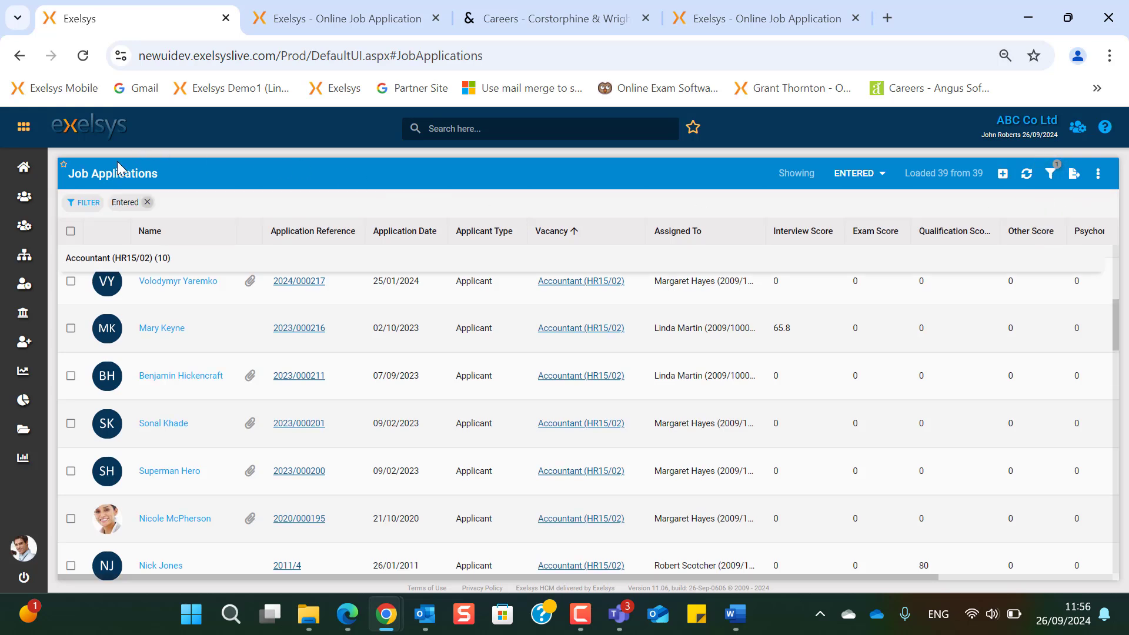
click(88, 203)
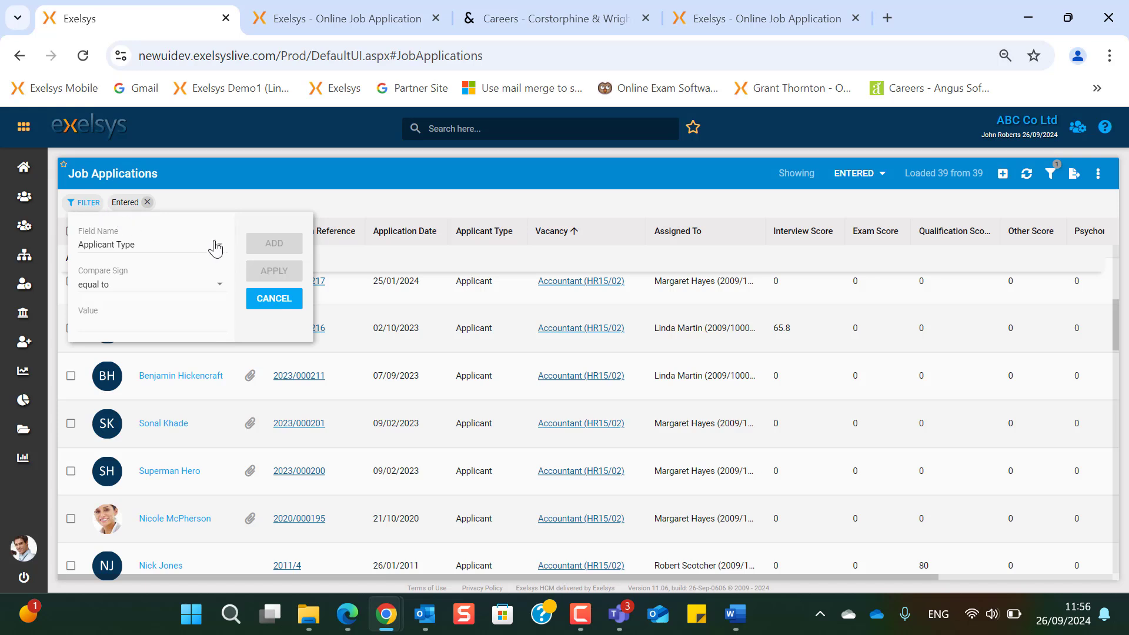
click(220, 251)
key(Escape)
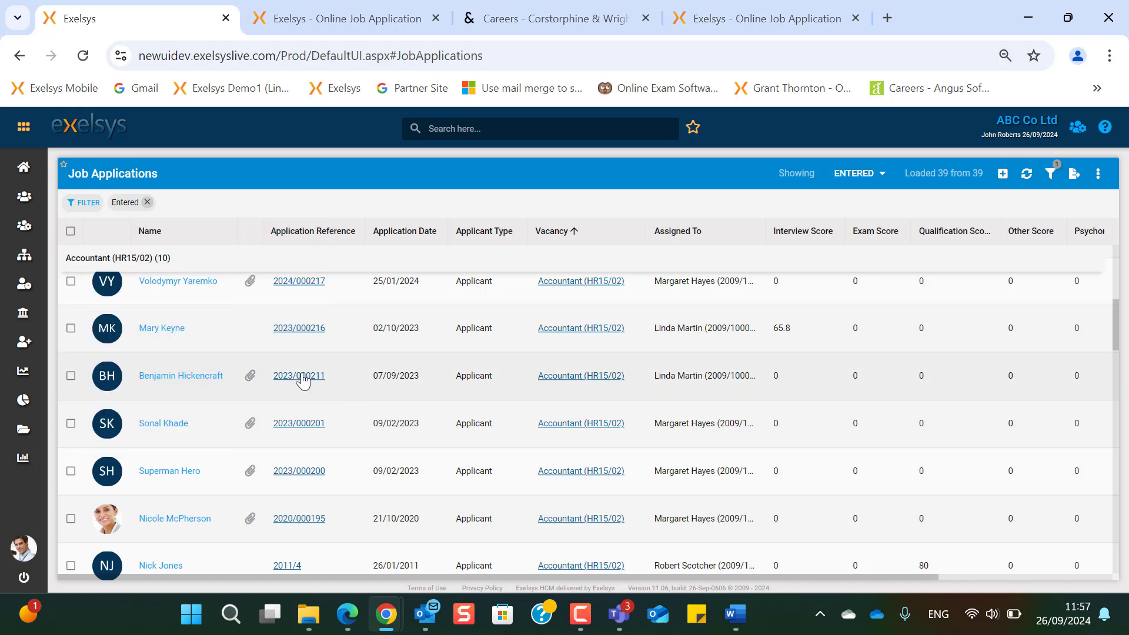
- Tick the 07/09/2023 Accountant (HR15/02) application and check its empty email history
click(70, 376)
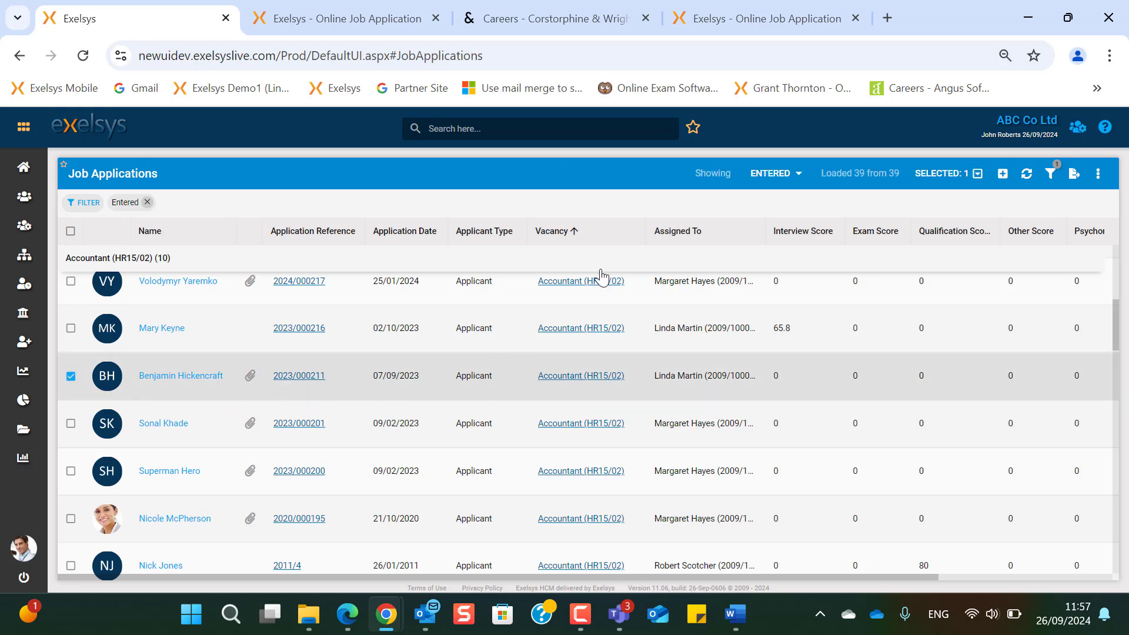
click(945, 178)
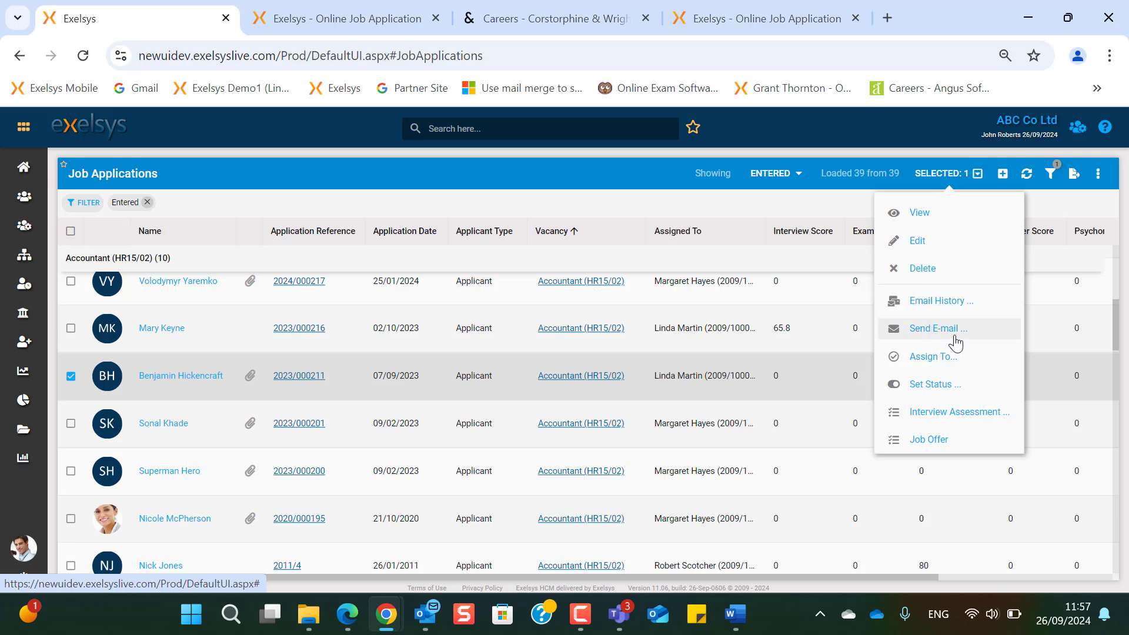
click(975, 309)
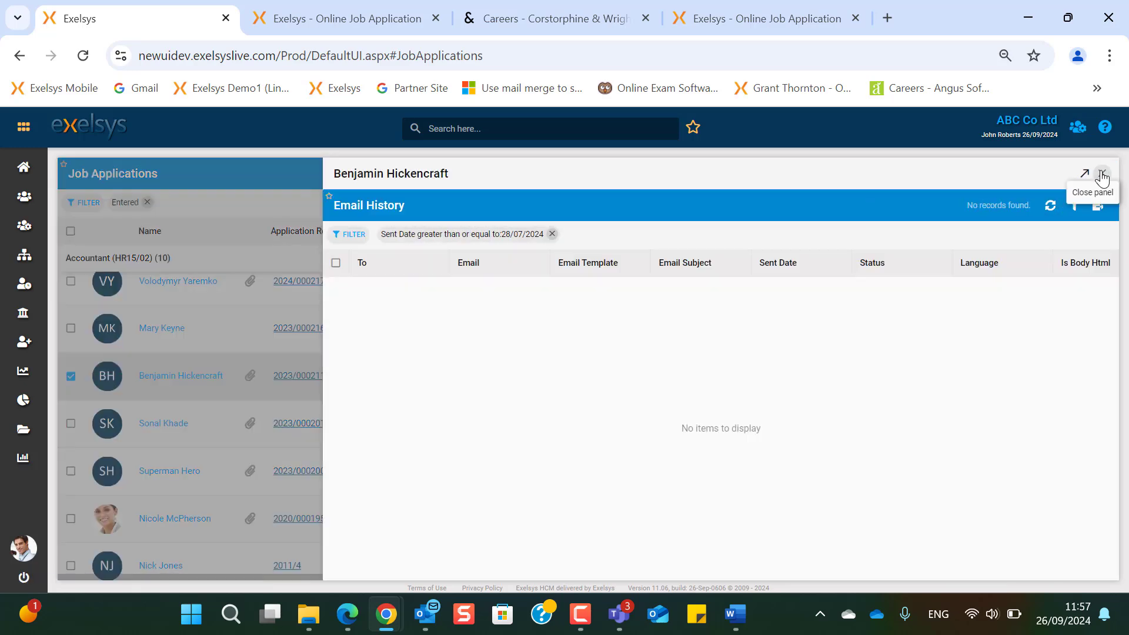
click(1102, 175)
- Start assigning the application to an employee, then cancel
click(959, 175)
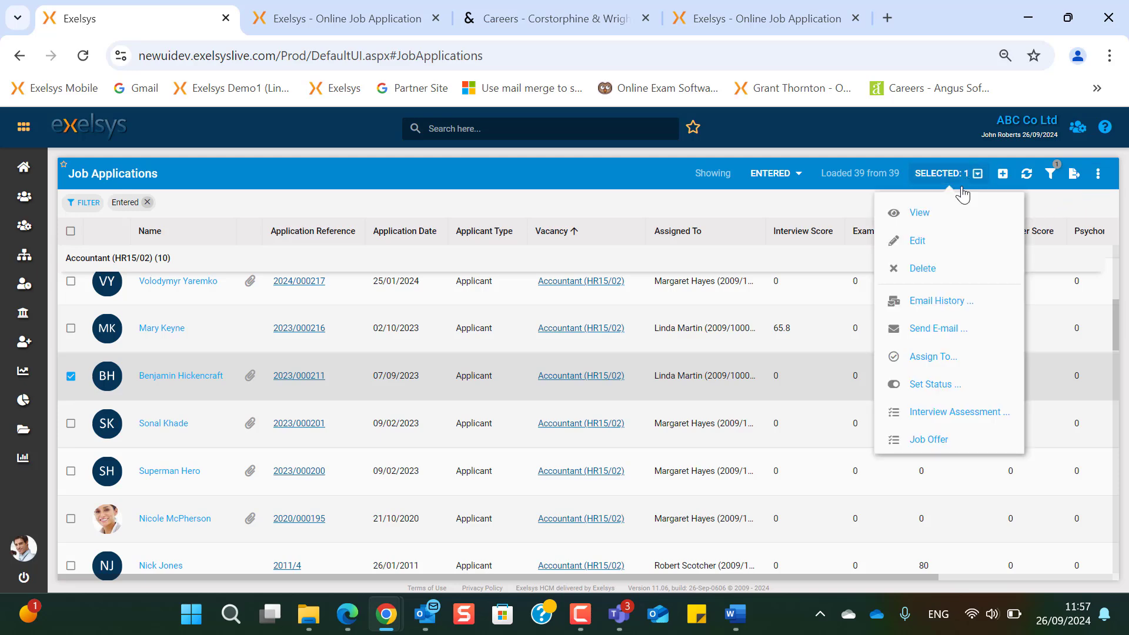
click(949, 359)
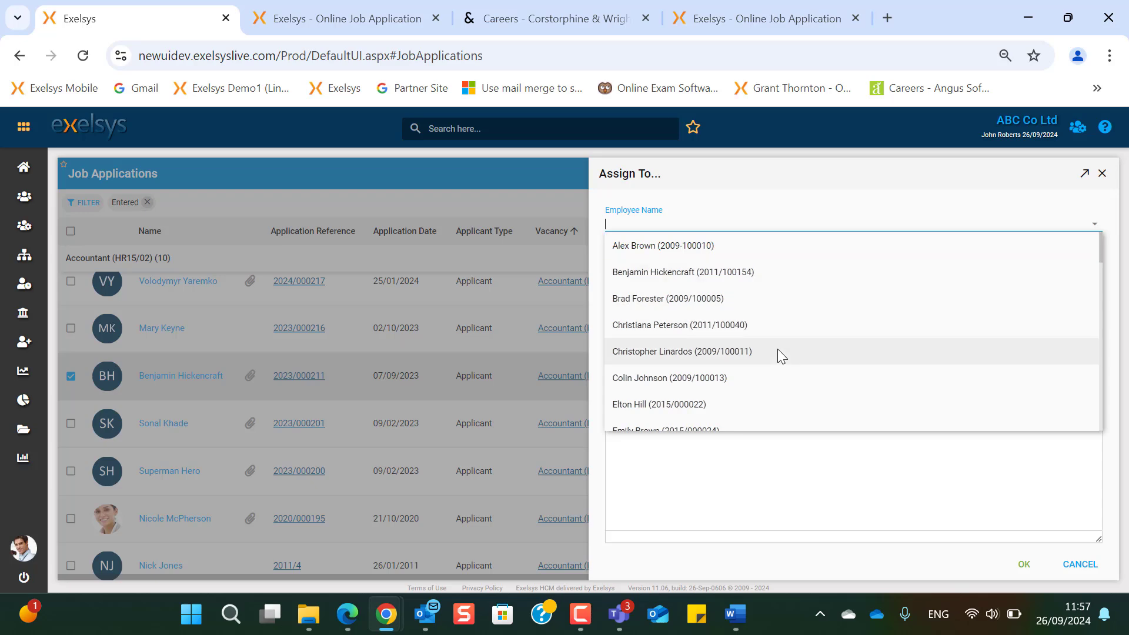
click(777, 348)
key(Escape)
- Set the application's status to Accepted
click(944, 174)
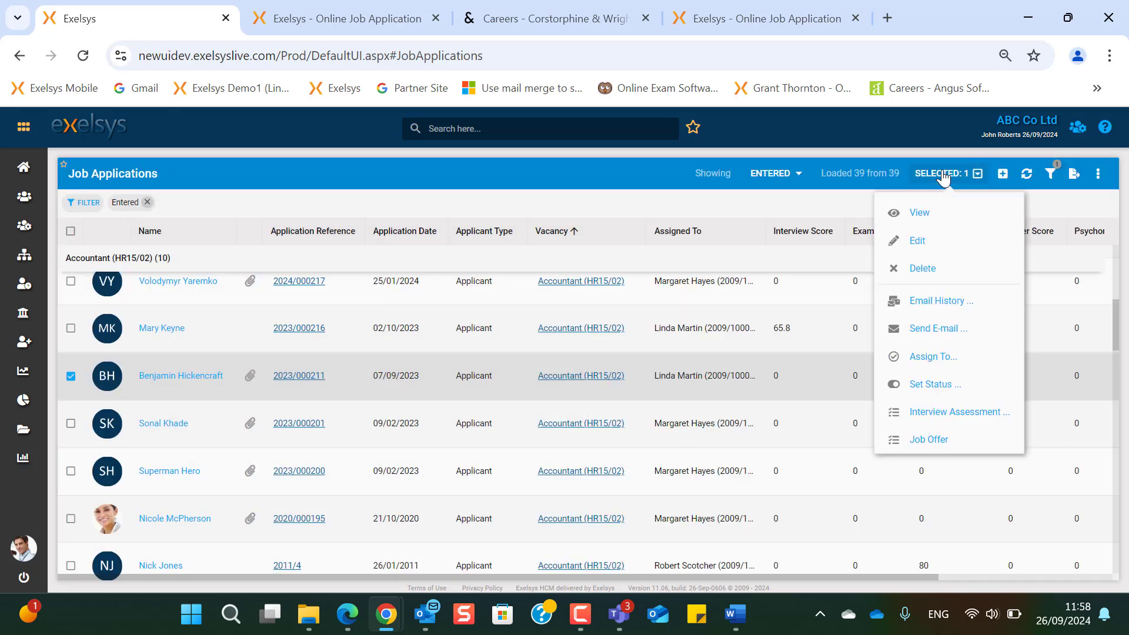
click(947, 390)
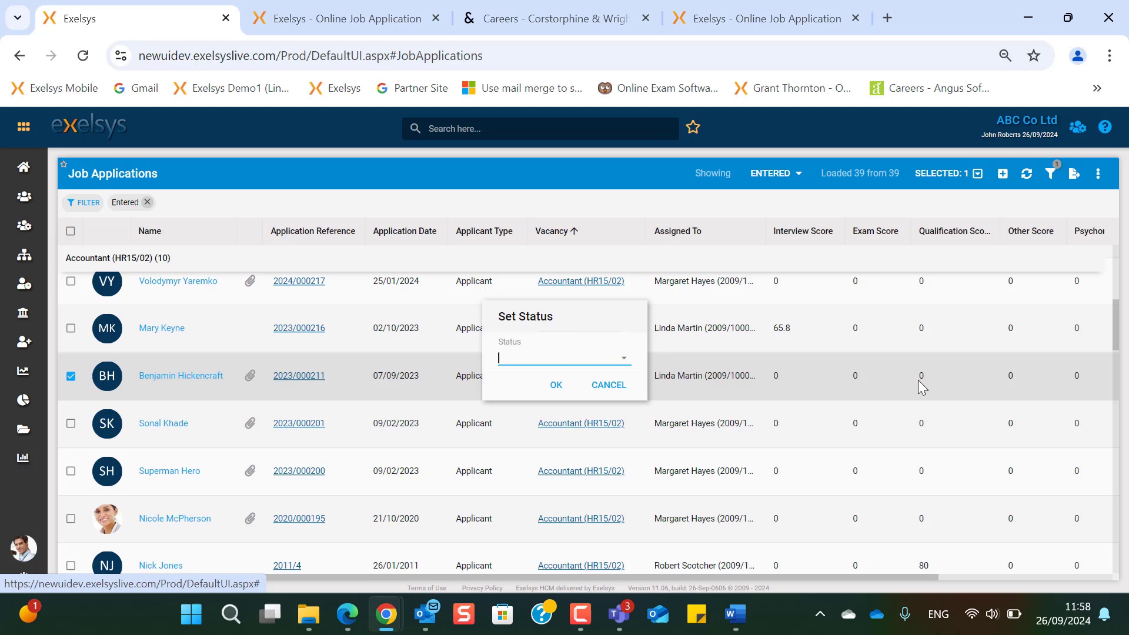
click(623, 367)
click(560, 408)
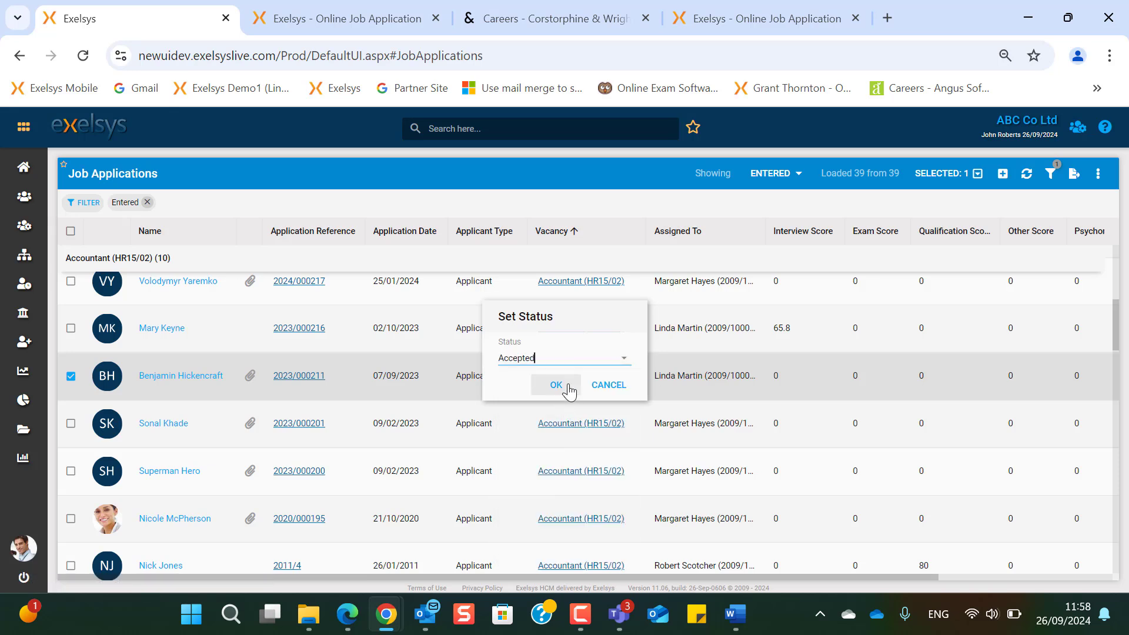
click(556, 385)
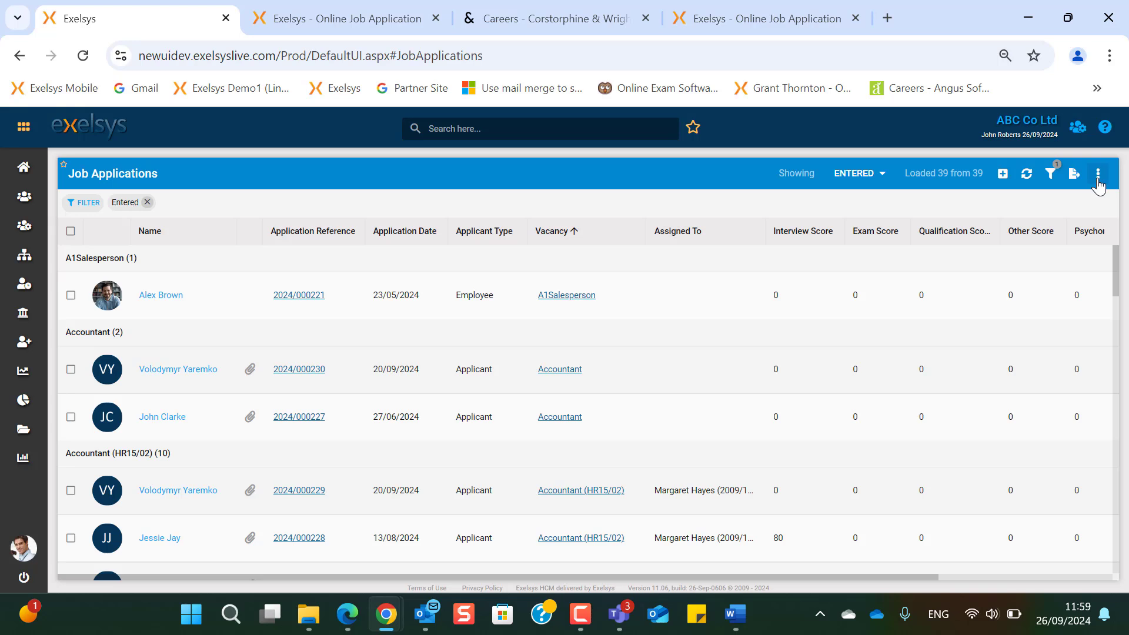
- Open Job Applications Matching and require a Degree education level
click(1098, 175)
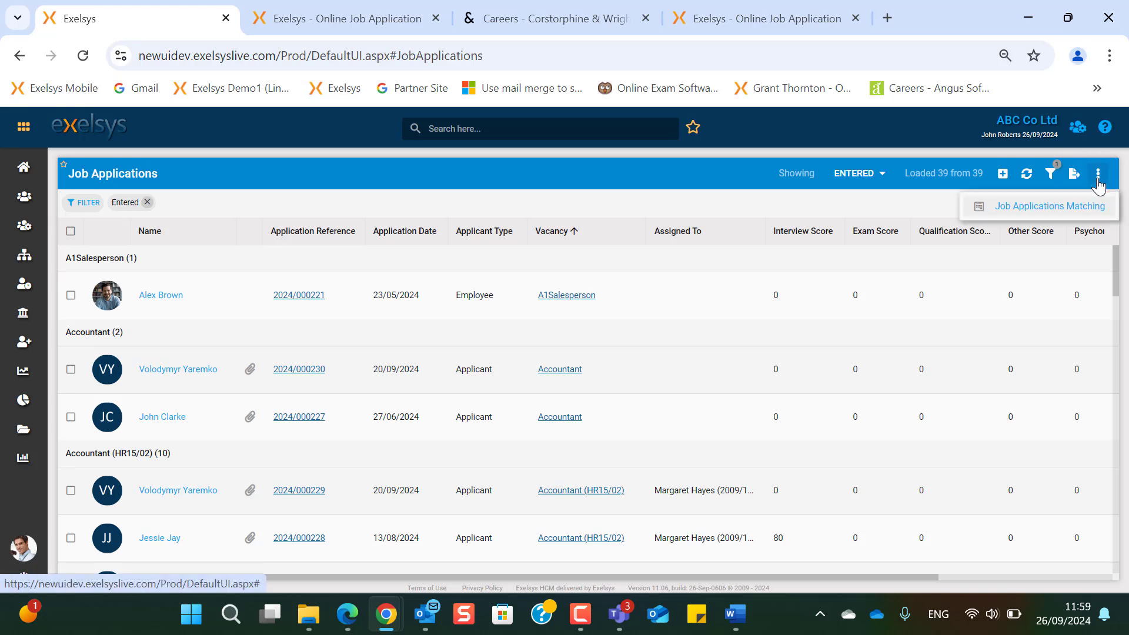
click(1079, 218)
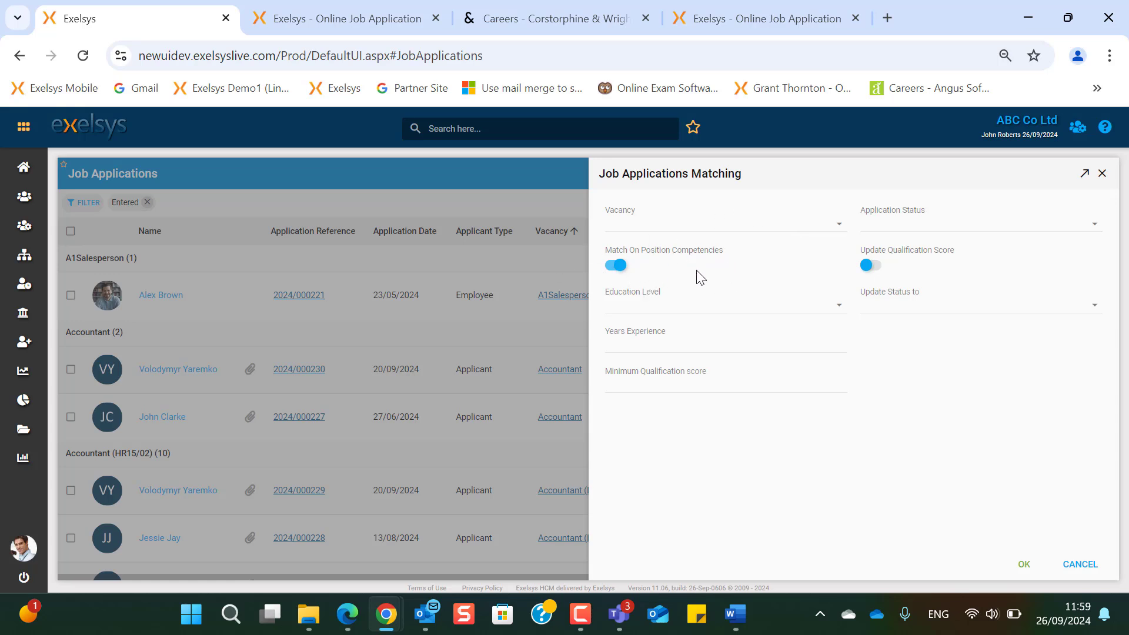
click(845, 226)
click(839, 306)
click(760, 354)
click(737, 341)
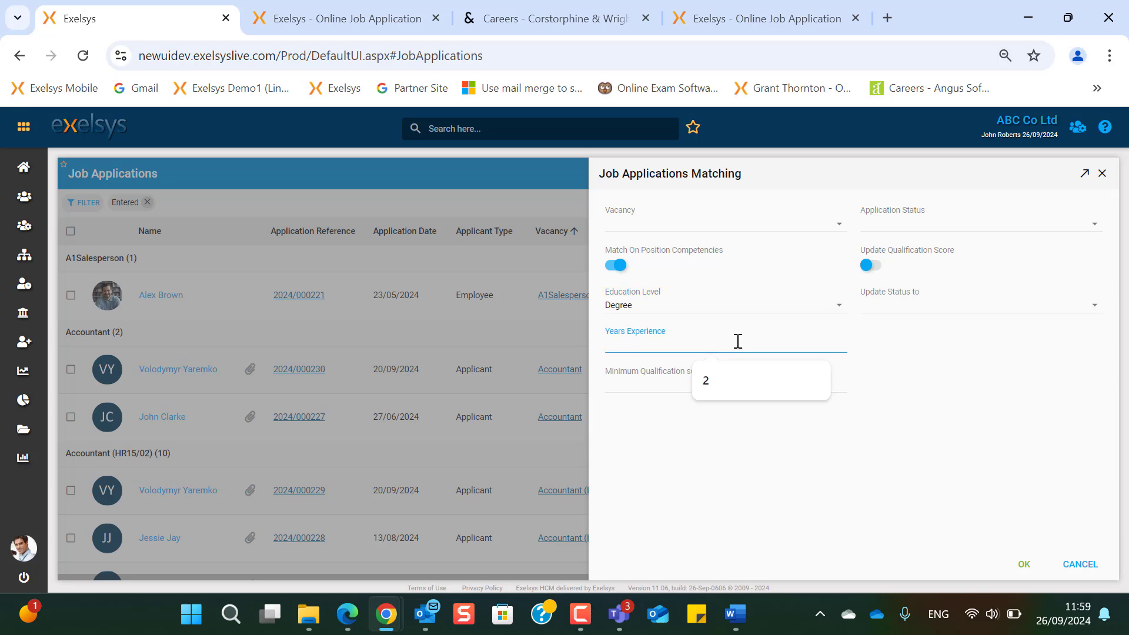
click(922, 422)
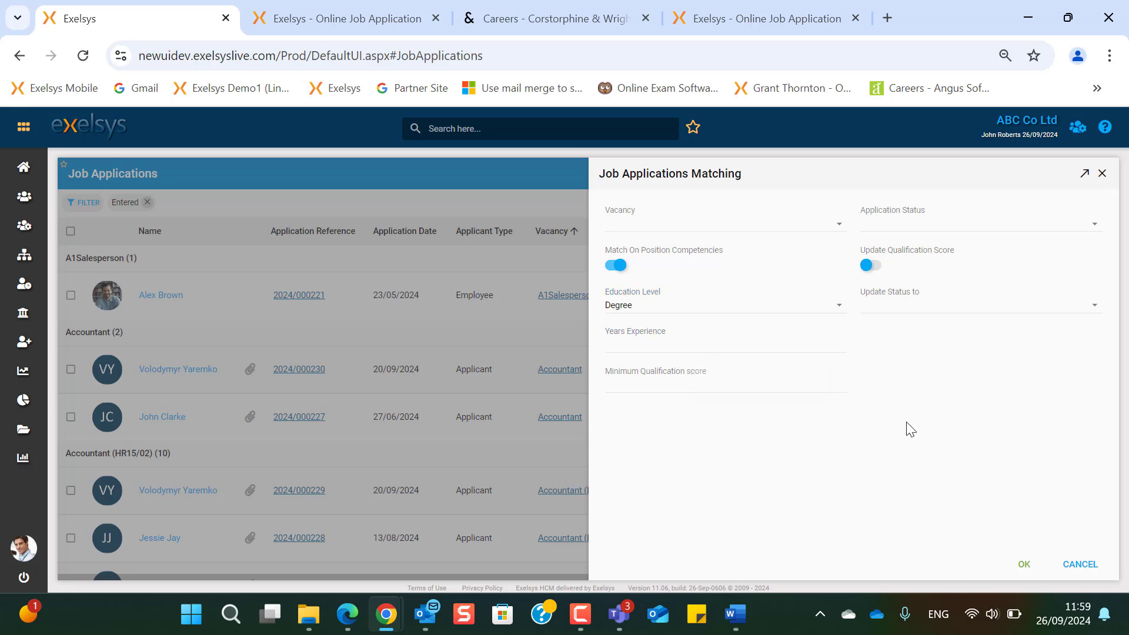
click(704, 386)
- Match Interview passed applications, update them to Accepted, and run the matching
click(1087, 230)
click(1095, 229)
click(972, 353)
click(976, 305)
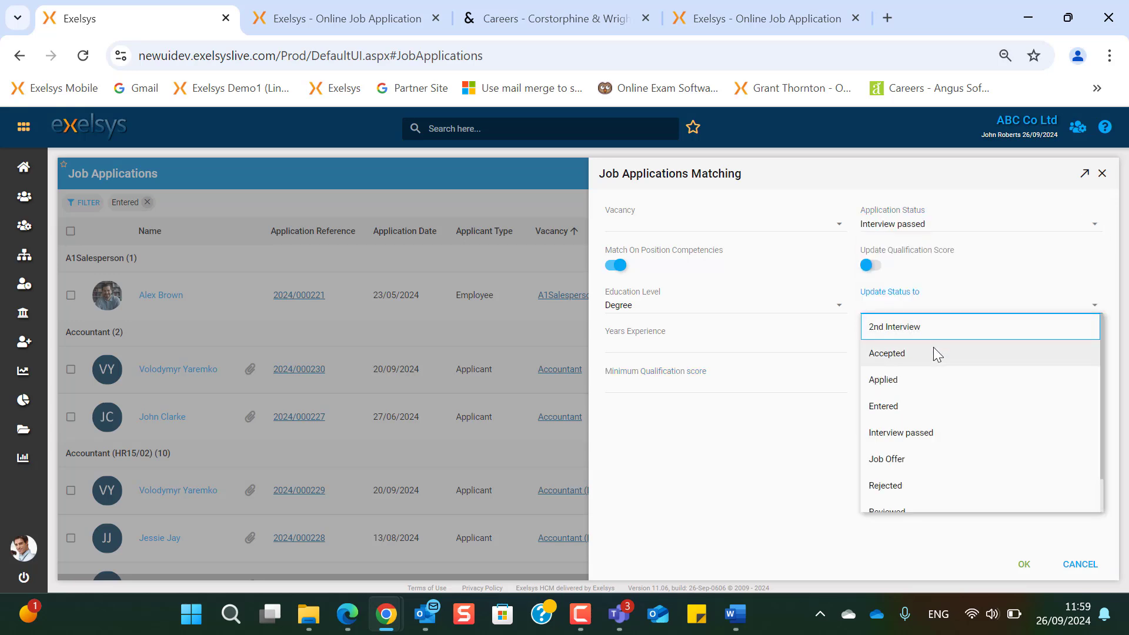
click(934, 350)
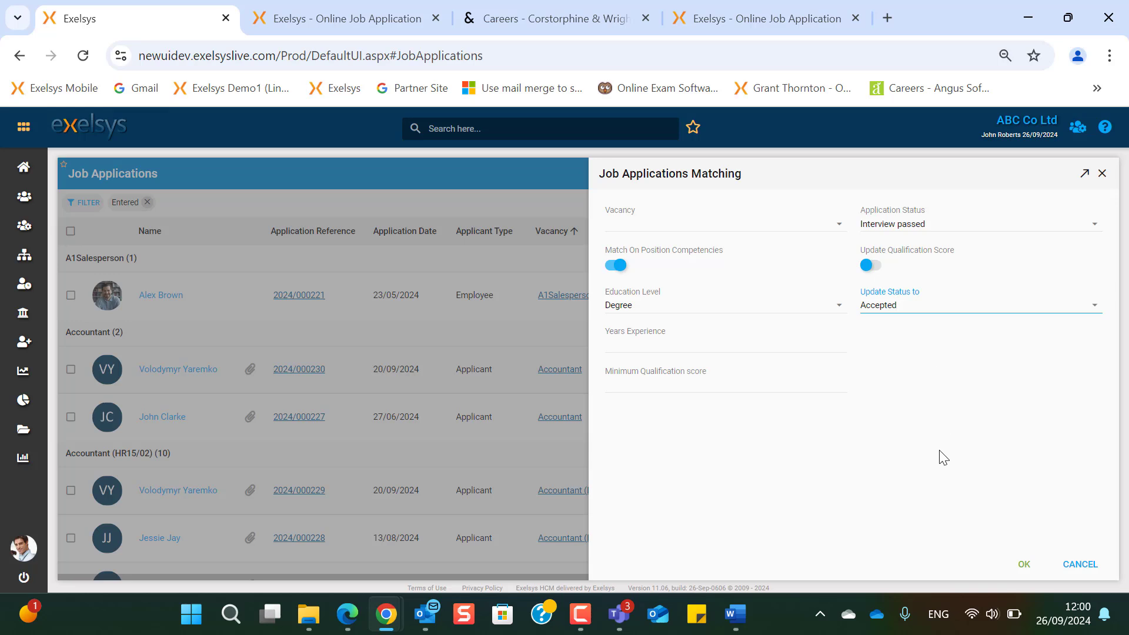
click(70, 494)
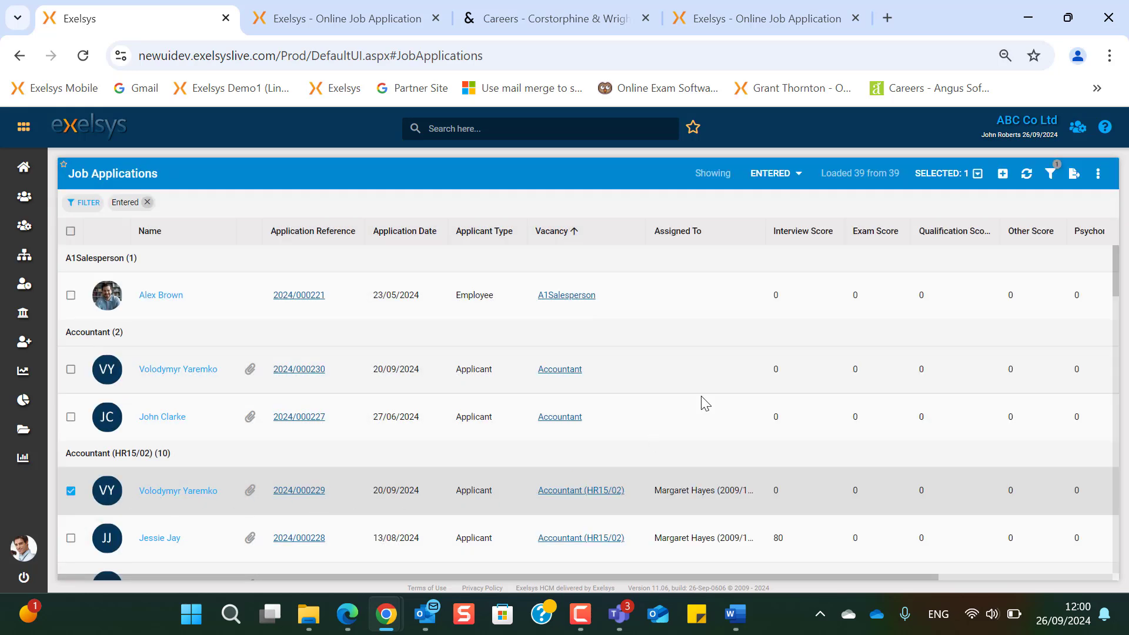
- Mark General Appearance, Communication Skills and Skills Very Good, and Personality Satisfactory
click(955, 180)
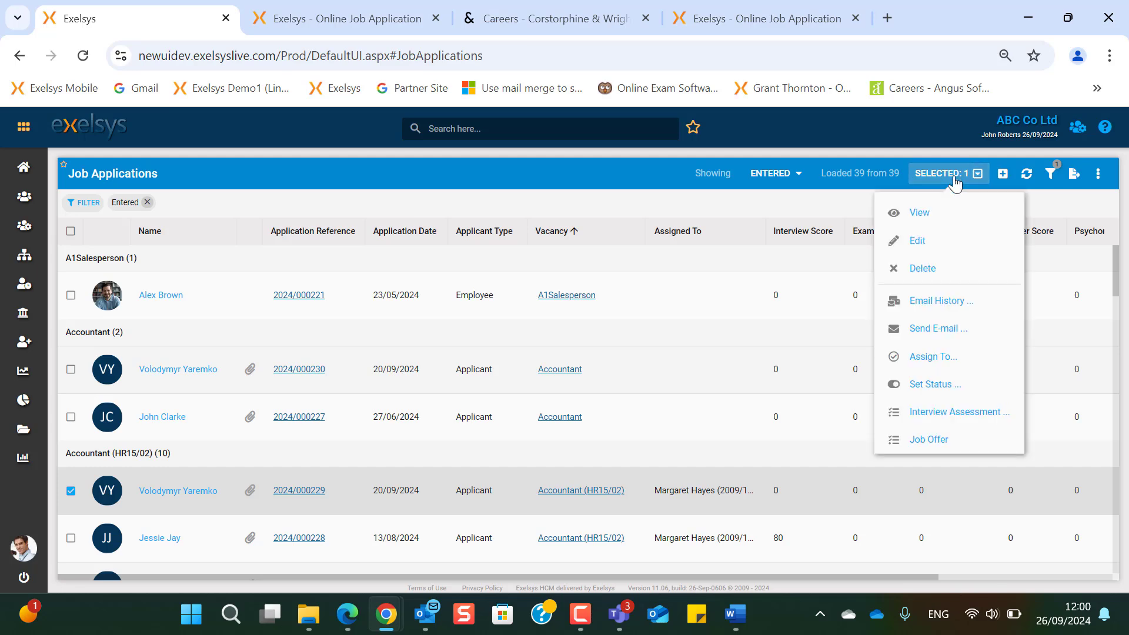
click(934, 413)
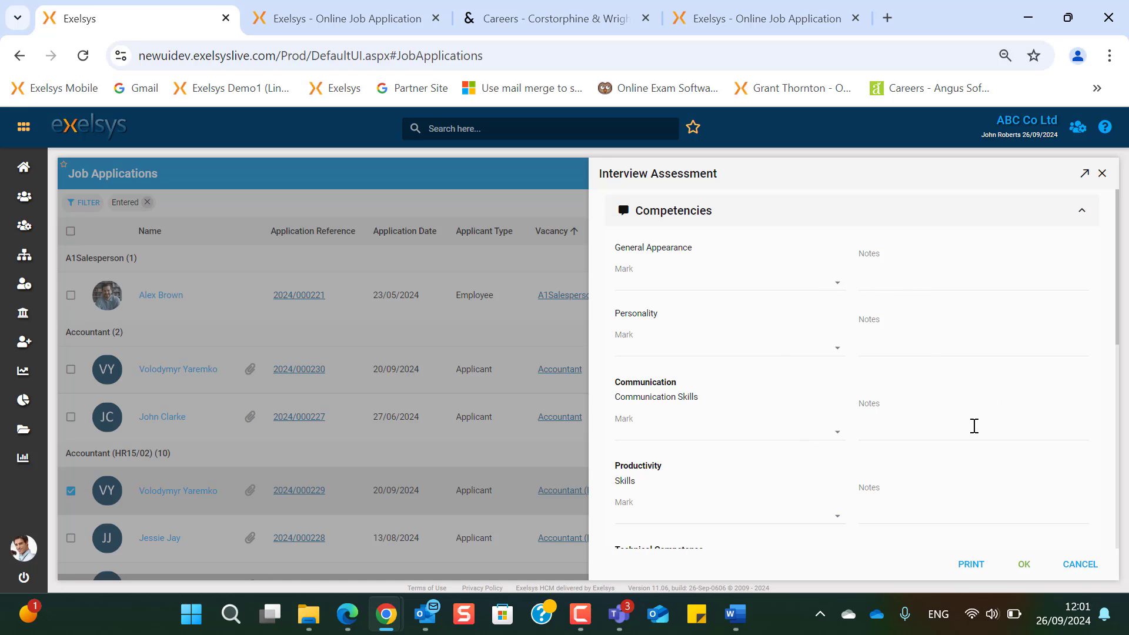
click(836, 290)
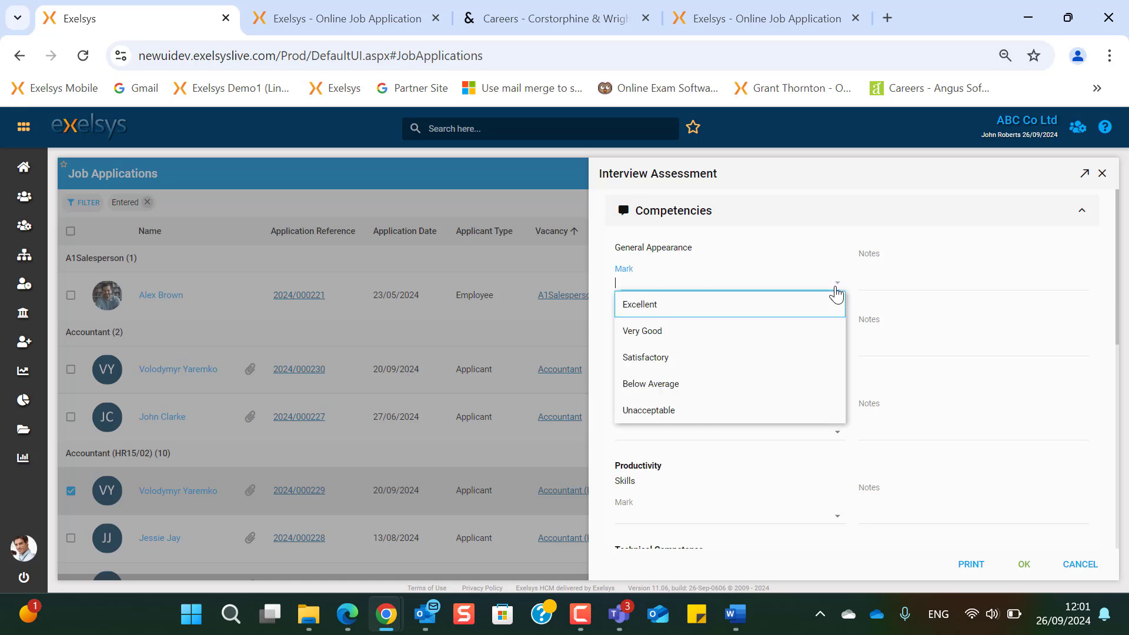
click(724, 330)
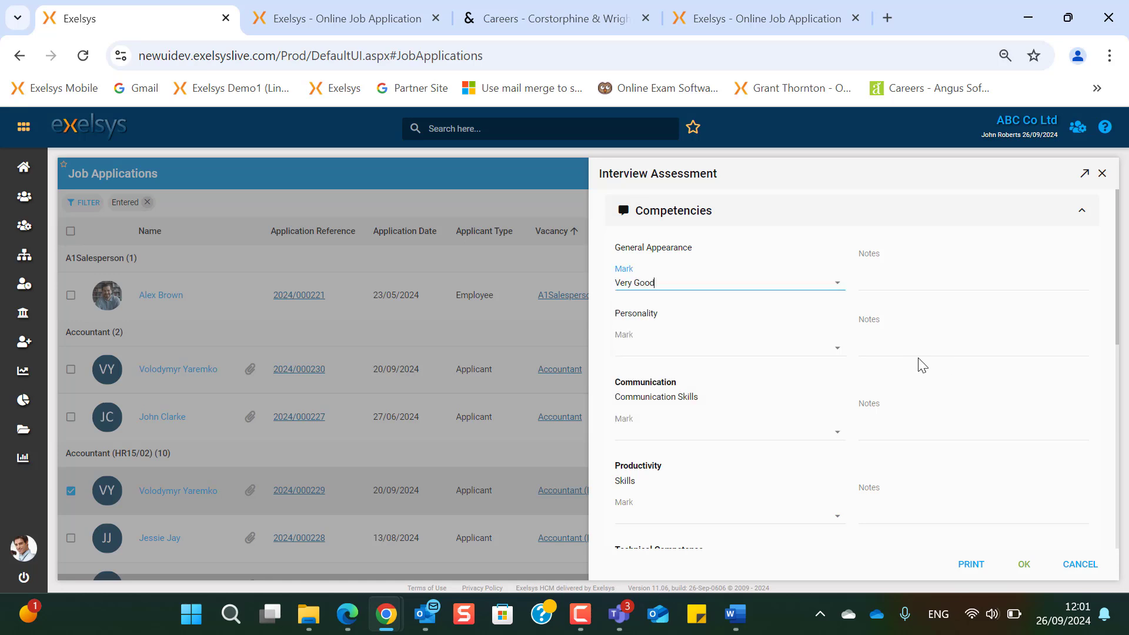
click(835, 357)
click(804, 422)
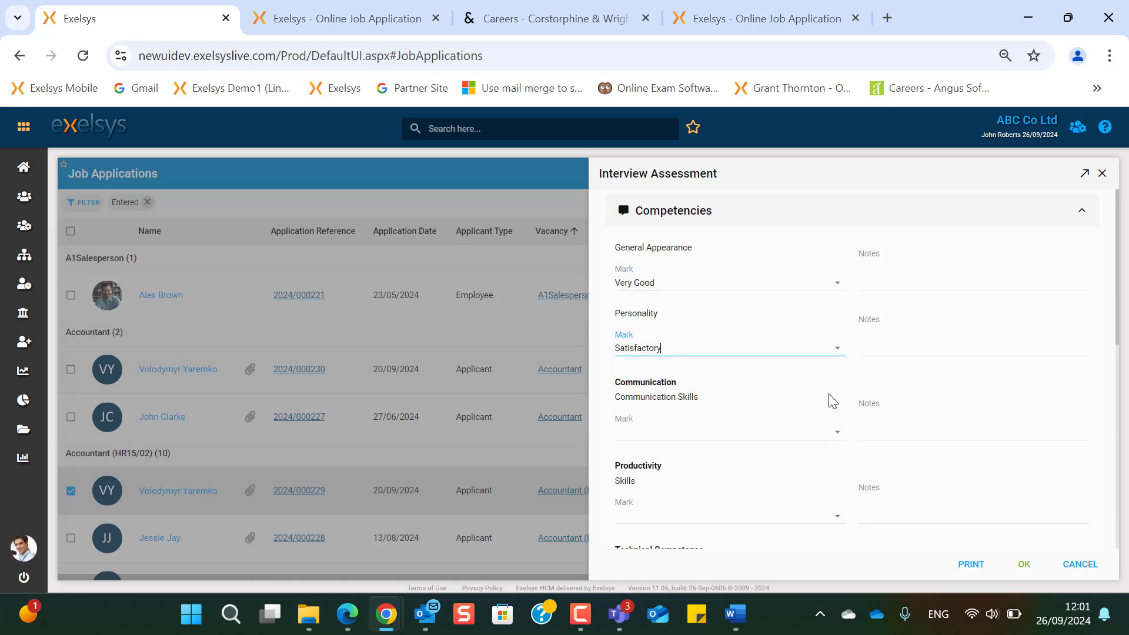
click(838, 433)
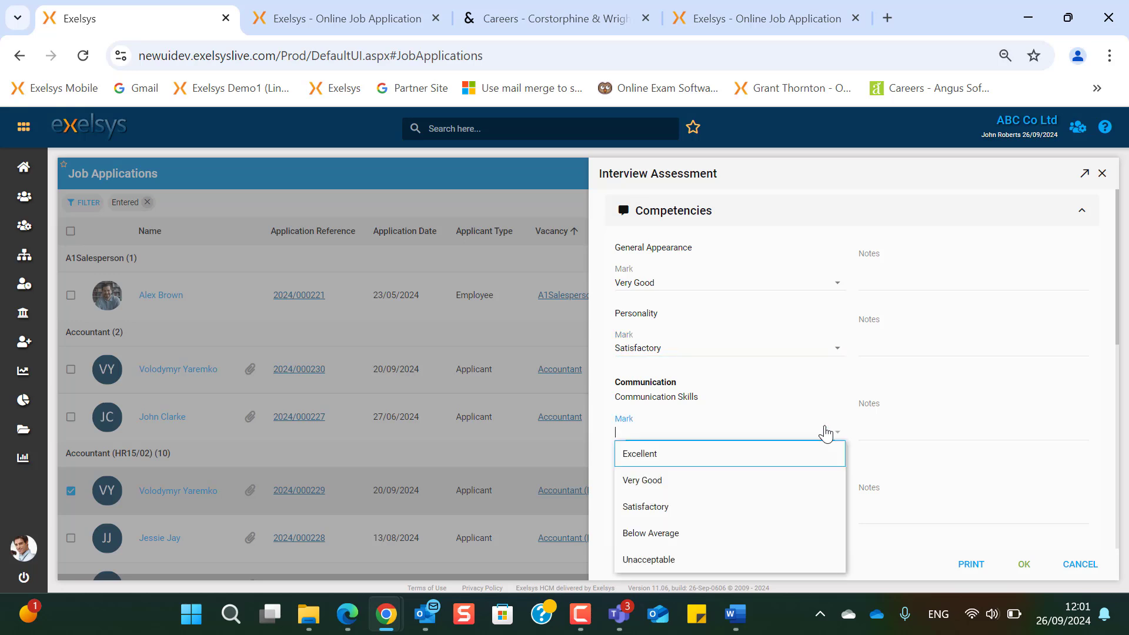
click(729, 478)
click(824, 514)
click(732, 419)
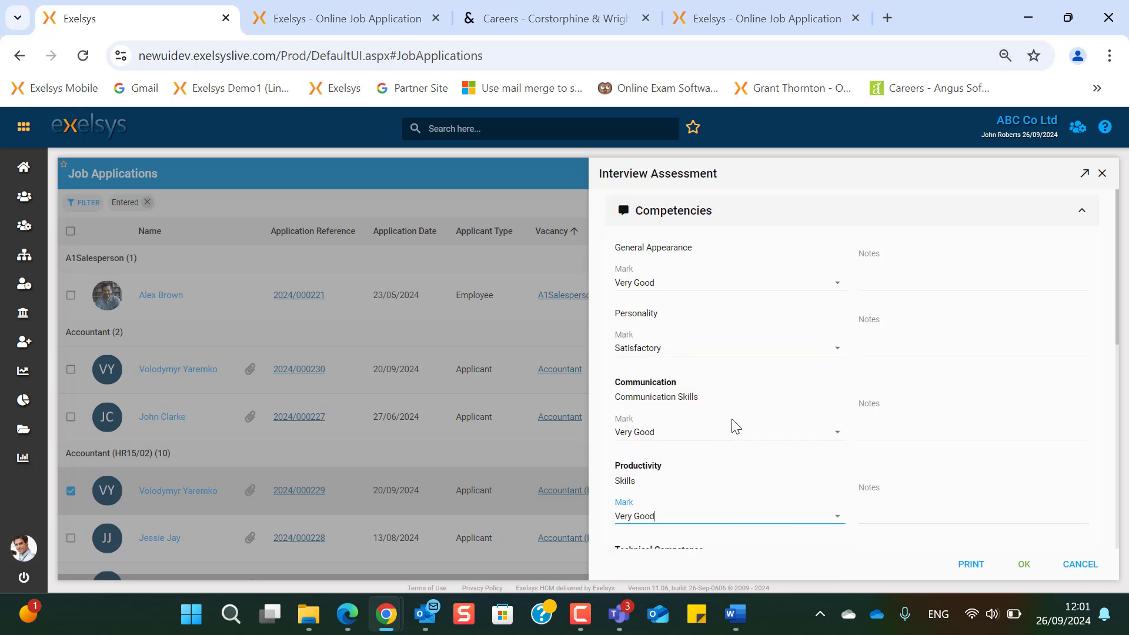
- Mark Academic and Professional Background Very Good, Technical Knowledge Excellent, and save the assessment
scroll(732, 419, down, 3)
click(836, 431)
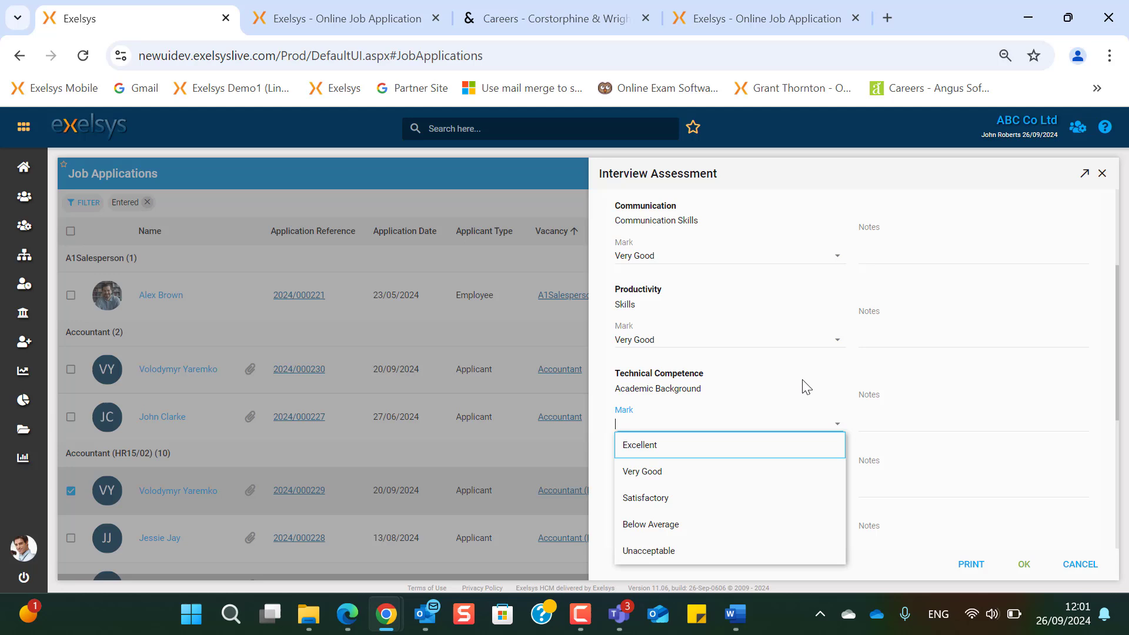
click(724, 469)
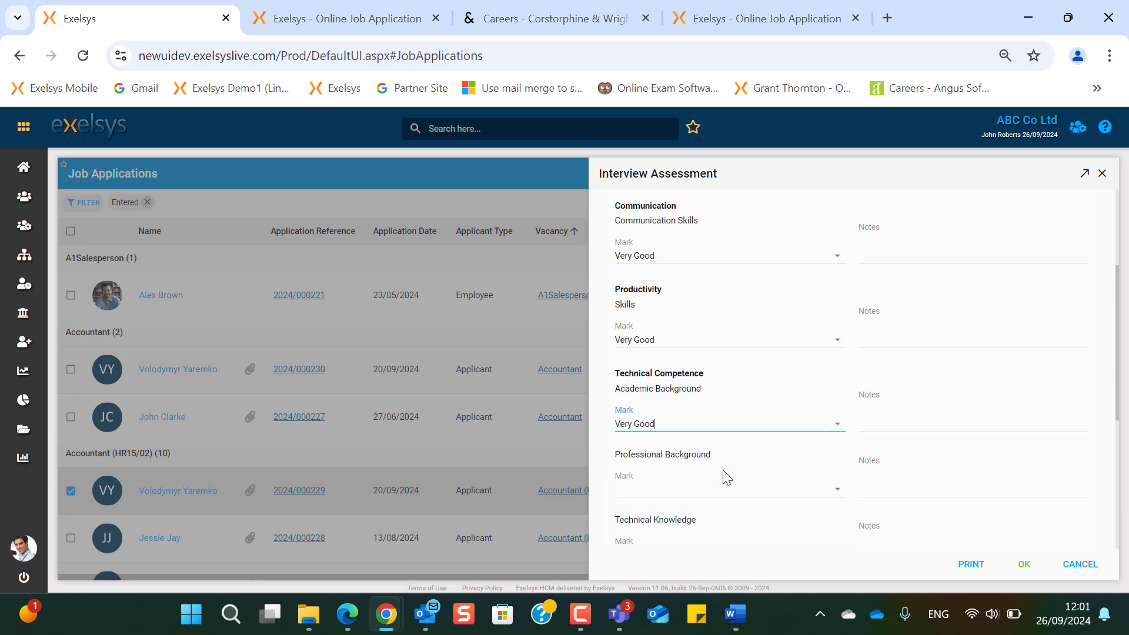
click(837, 491)
click(702, 389)
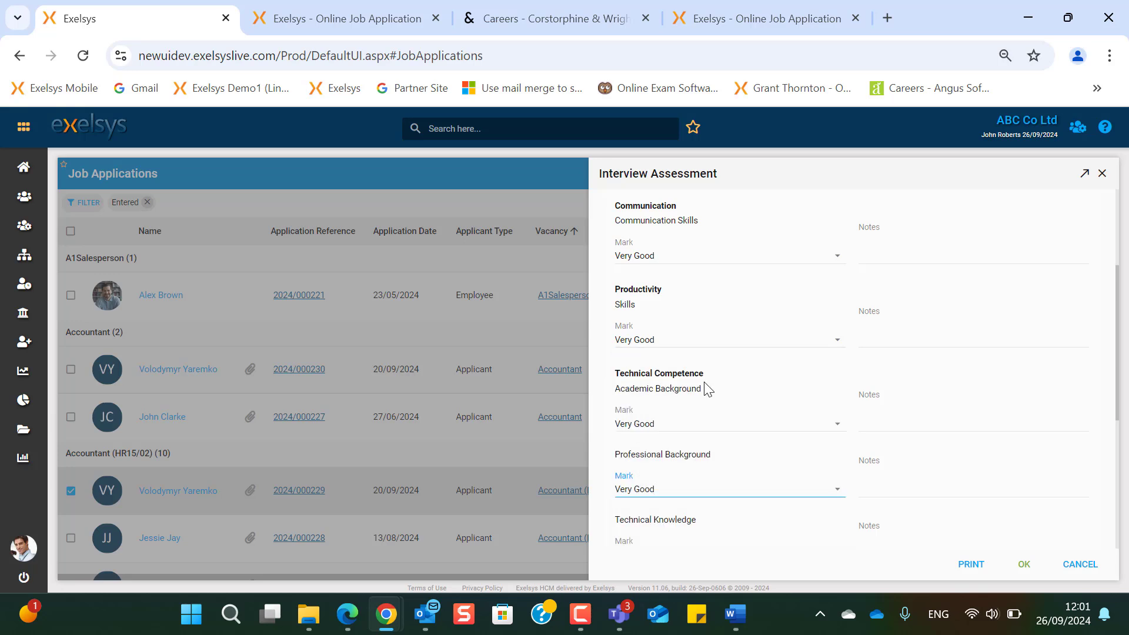
scroll(827, 457, down, 2)
click(835, 471)
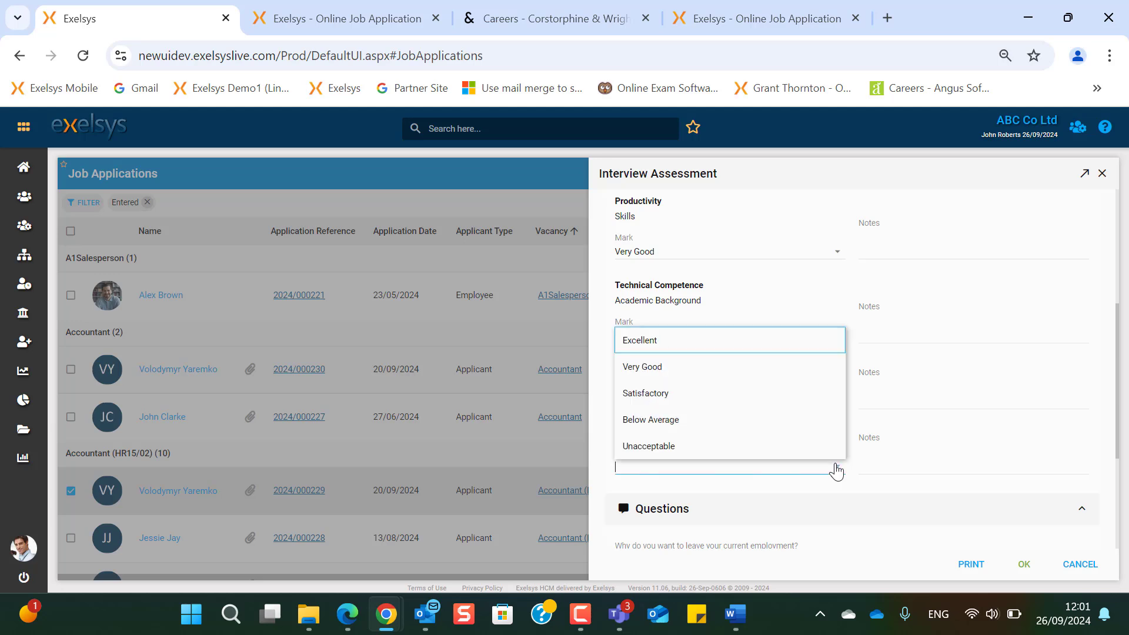
click(764, 351)
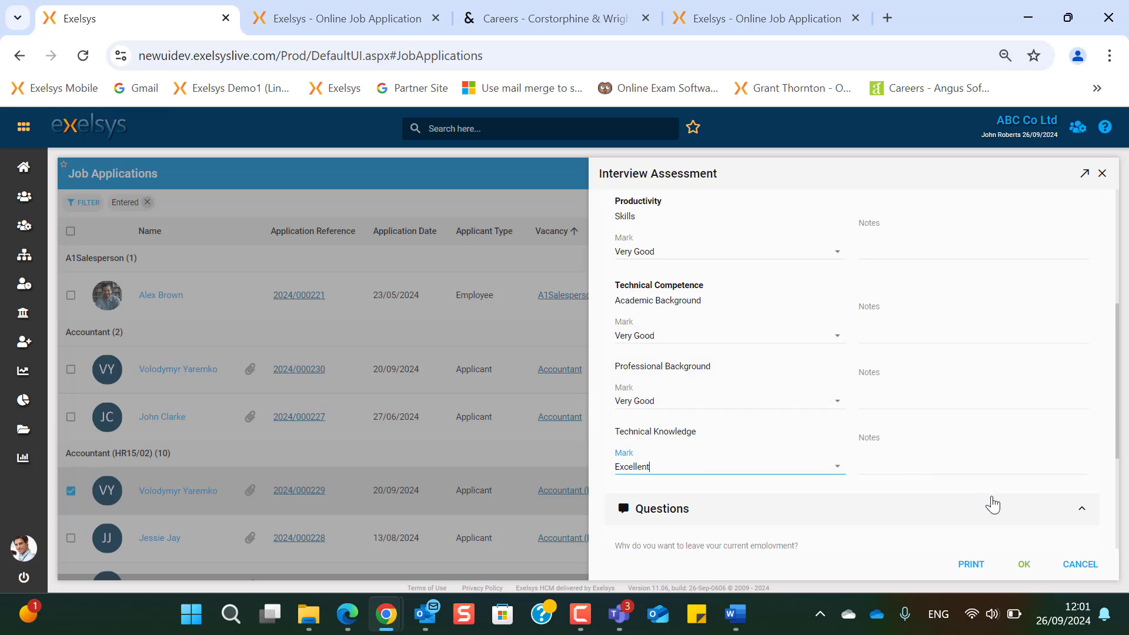
scroll(1000, 518, down, 3)
click(1024, 565)
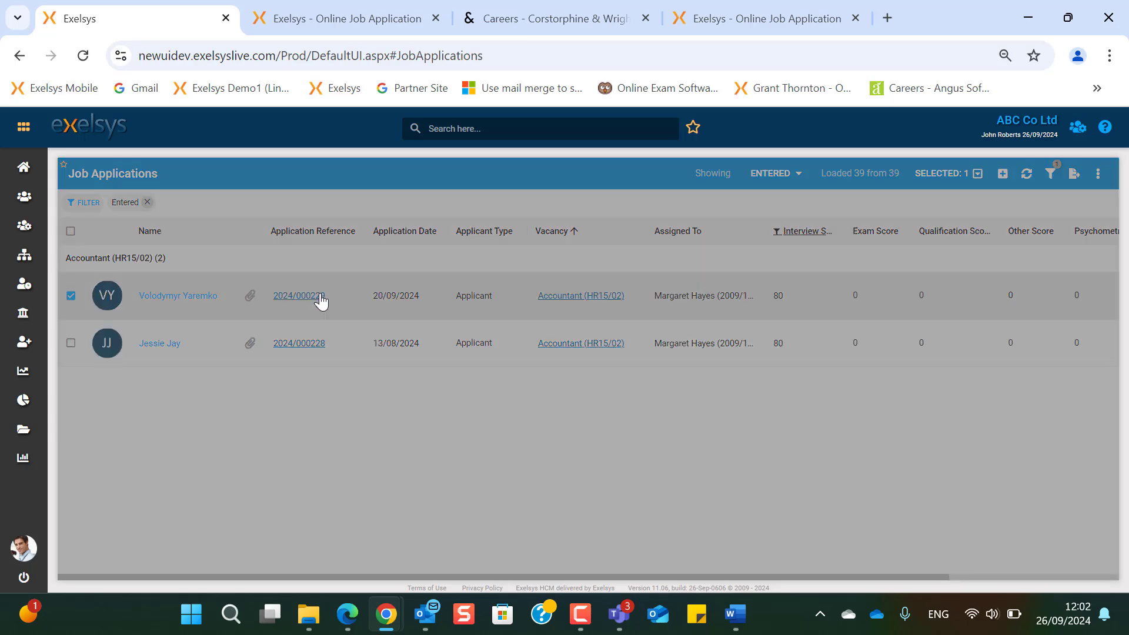
- Open the 20/09/2024 application and expand its form to full width
click(321, 301)
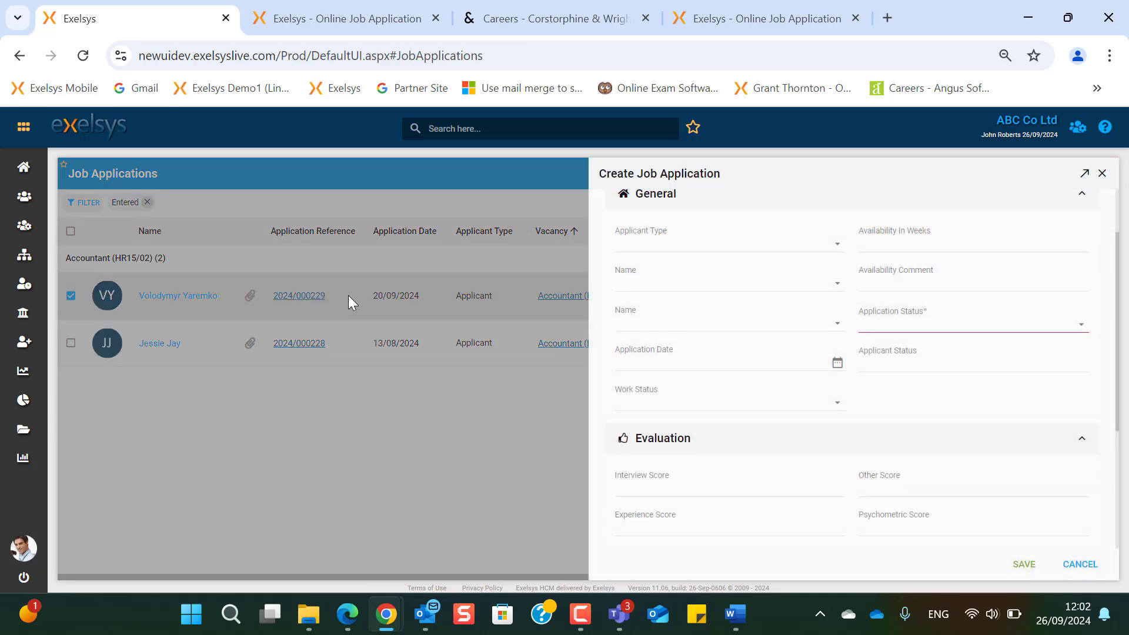
click(1084, 177)
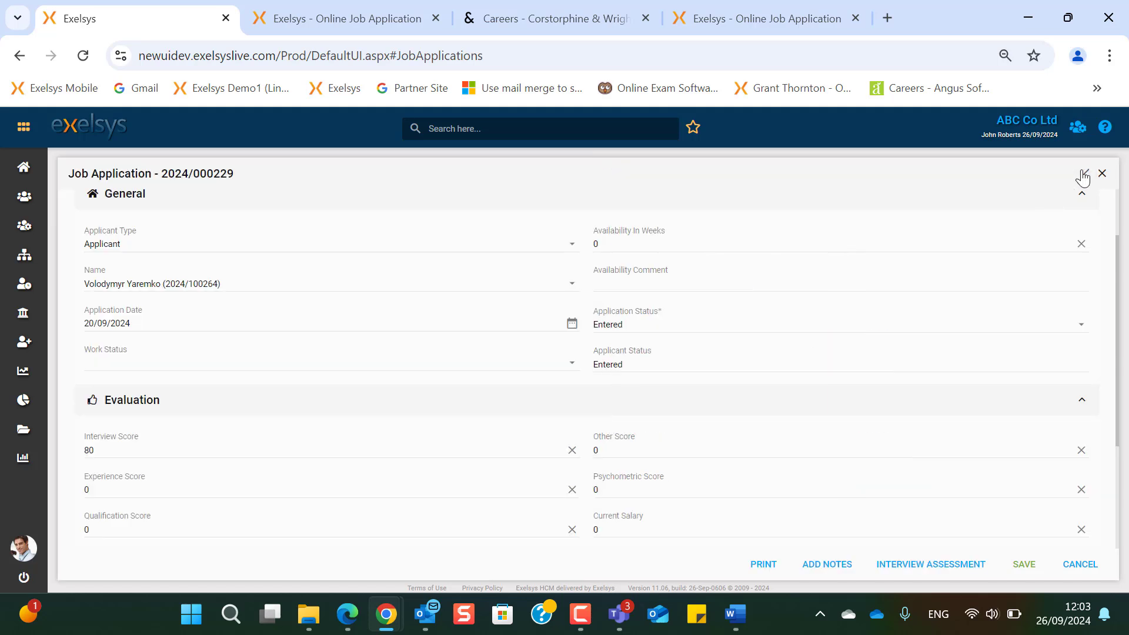
scroll(455, 426, down, 3)
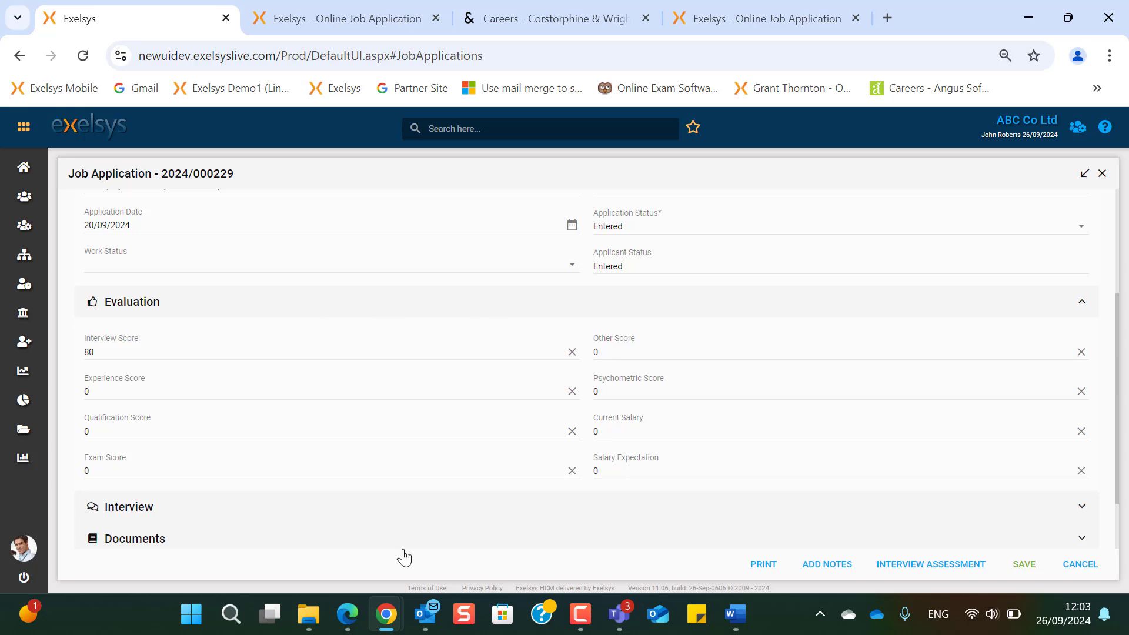
- Review the Interview, Experience, Qualification and Exam scores, then expand Interview and open Assigned To
click(177, 355)
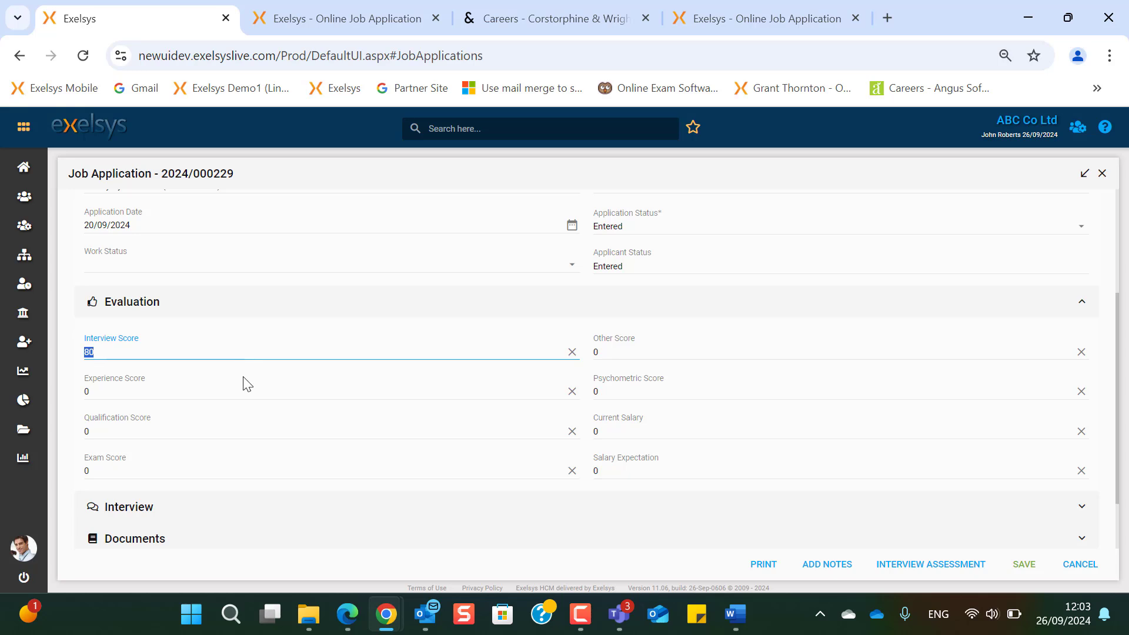
click(245, 393)
click(248, 433)
click(258, 470)
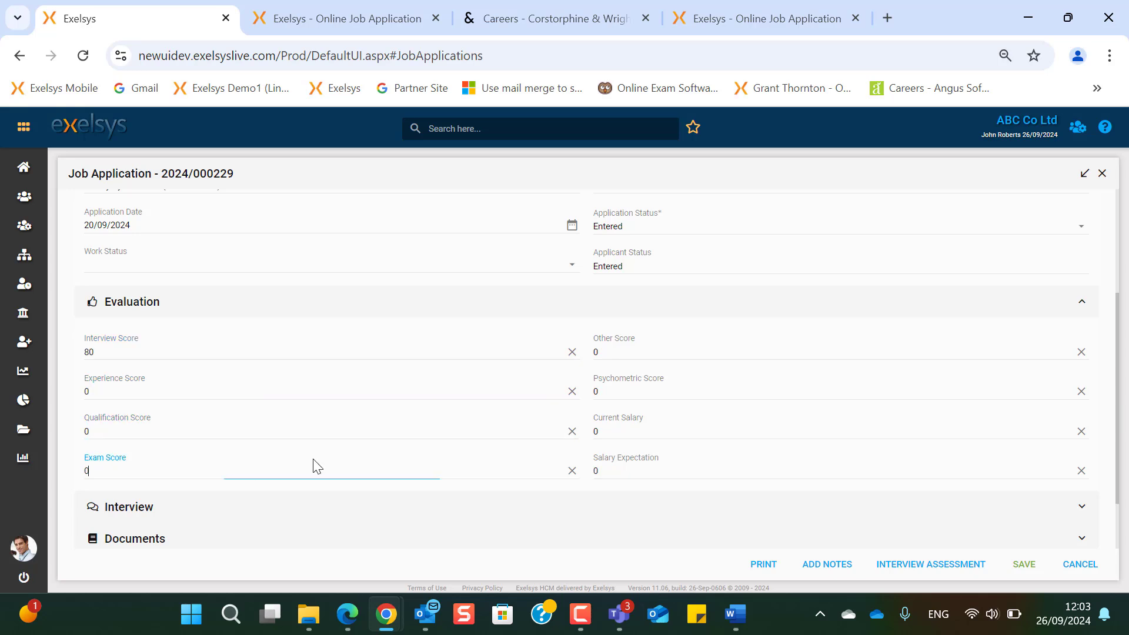
click(703, 353)
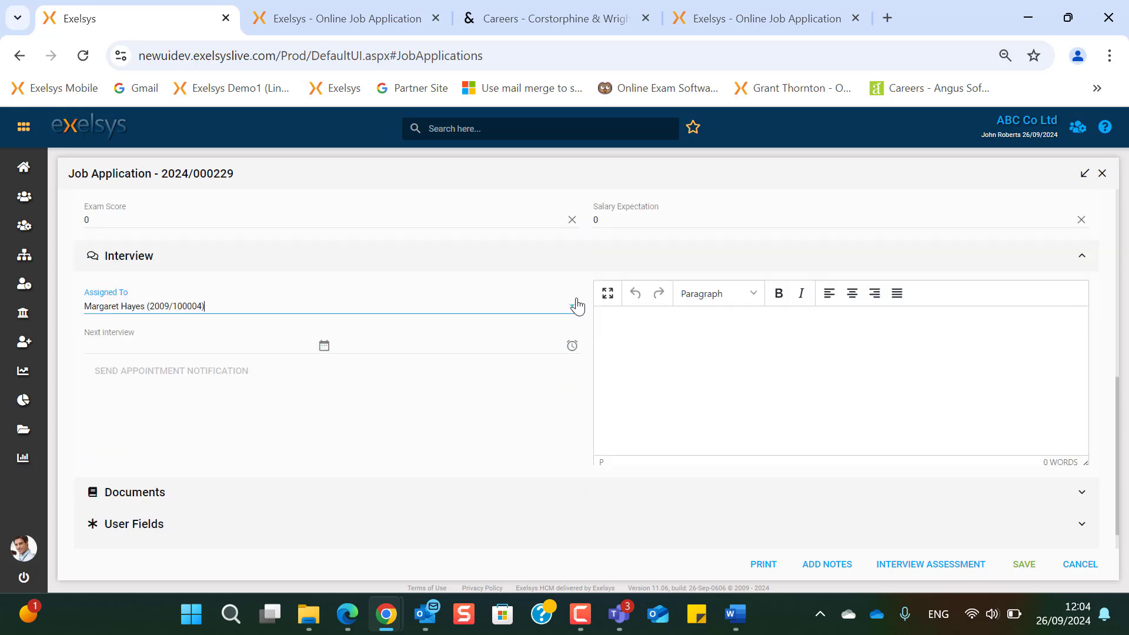
click(575, 304)
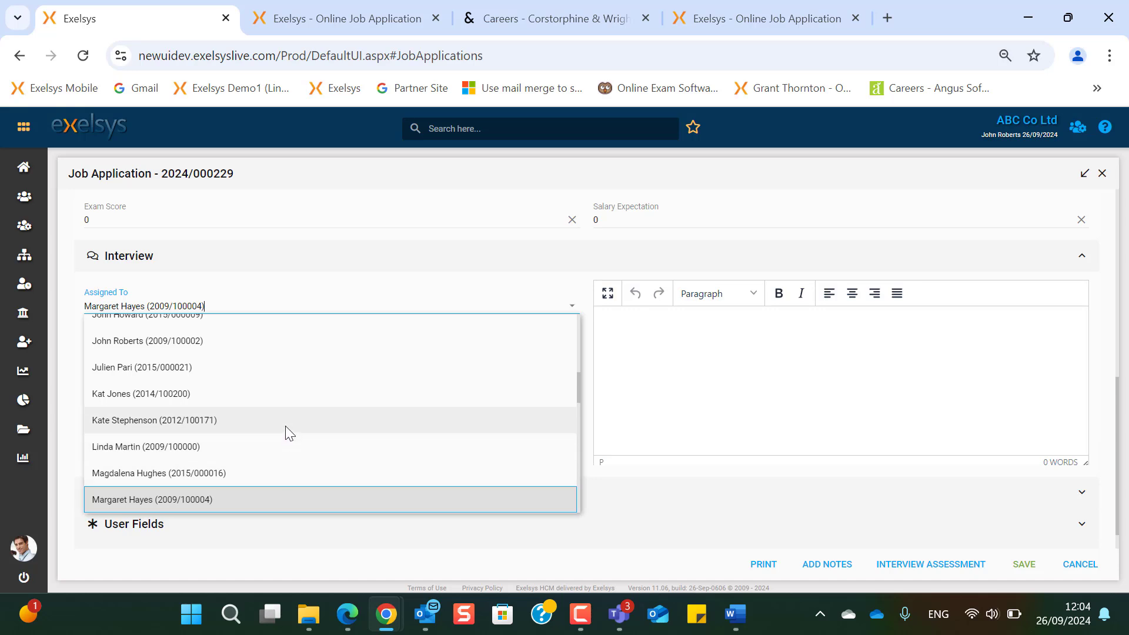
- Pick another assignee and a 24/09/2024 next interview, view the CV under Documents, then cancel
click(282, 447)
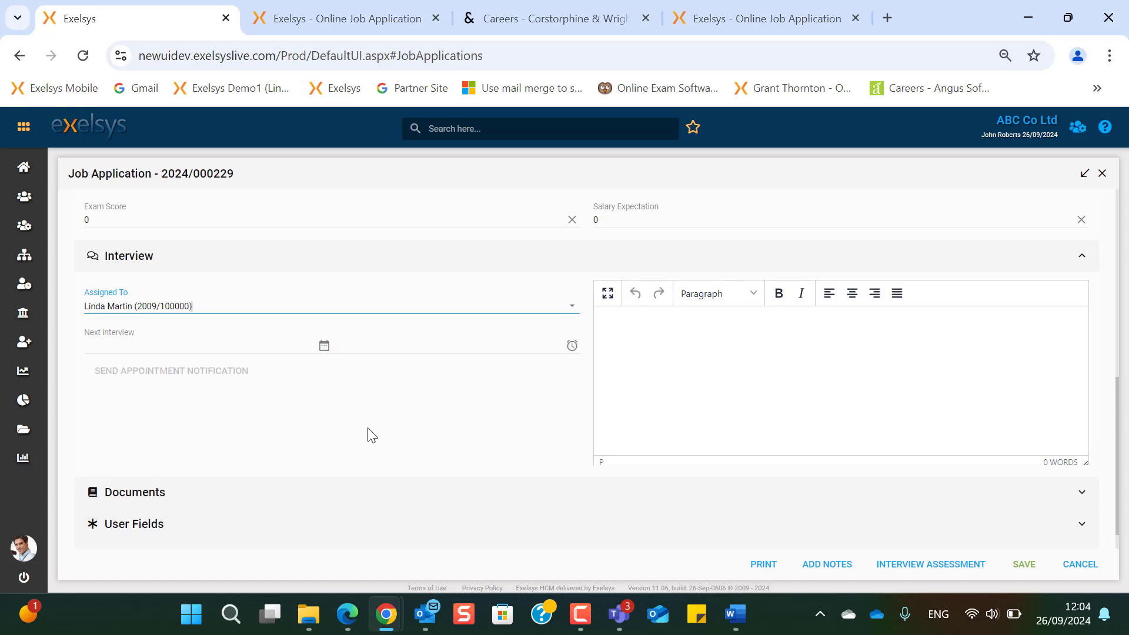
click(324, 345)
click(421, 464)
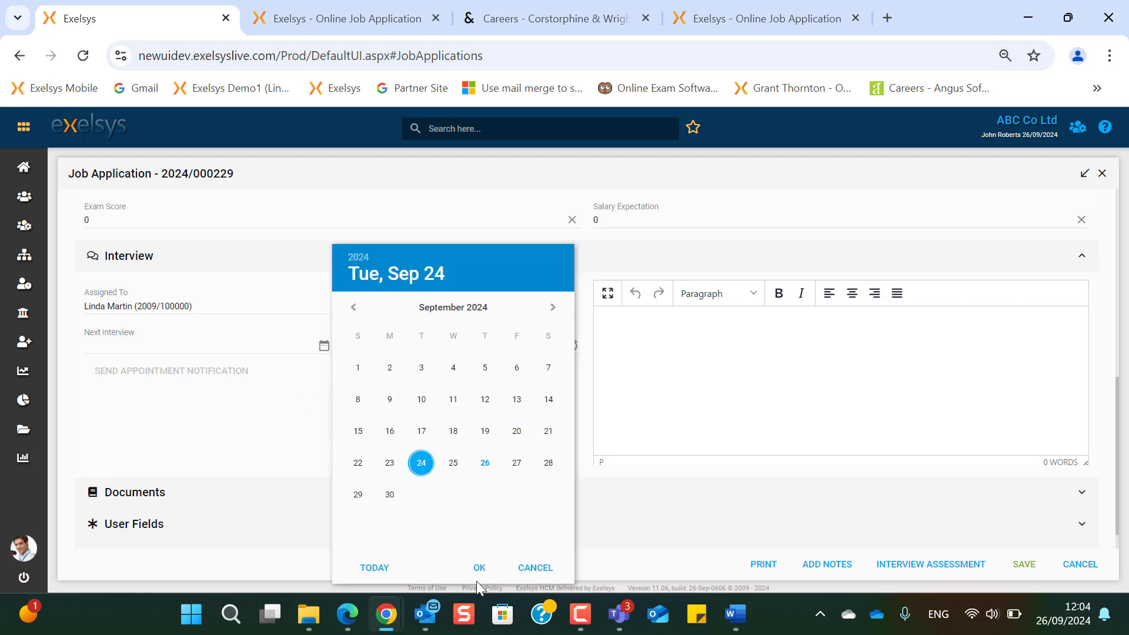
click(486, 572)
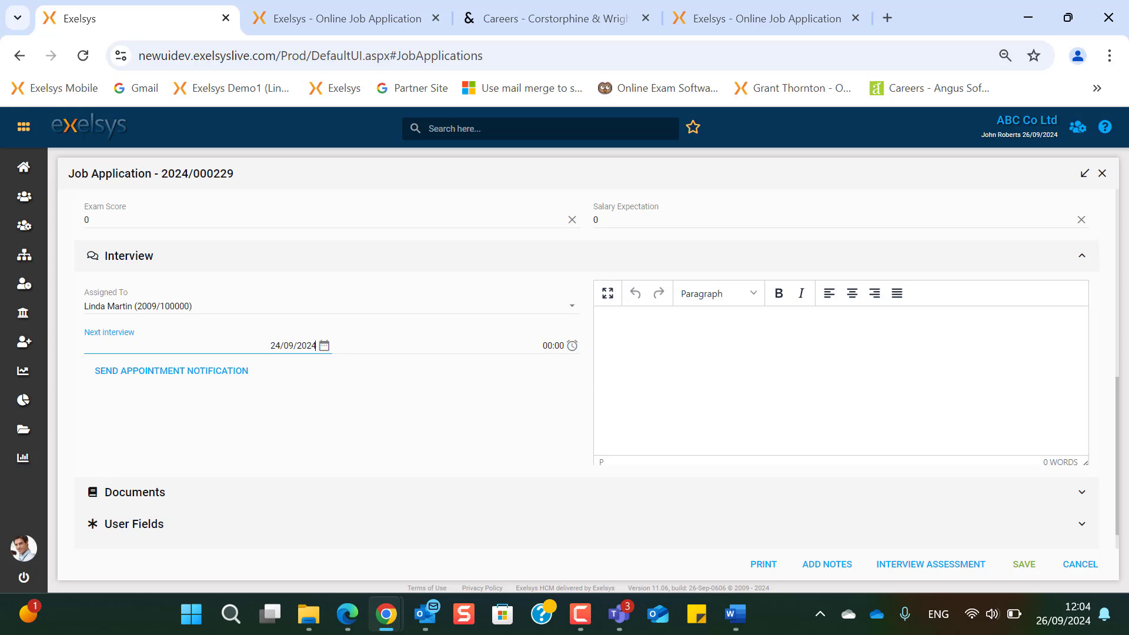
click(519, 492)
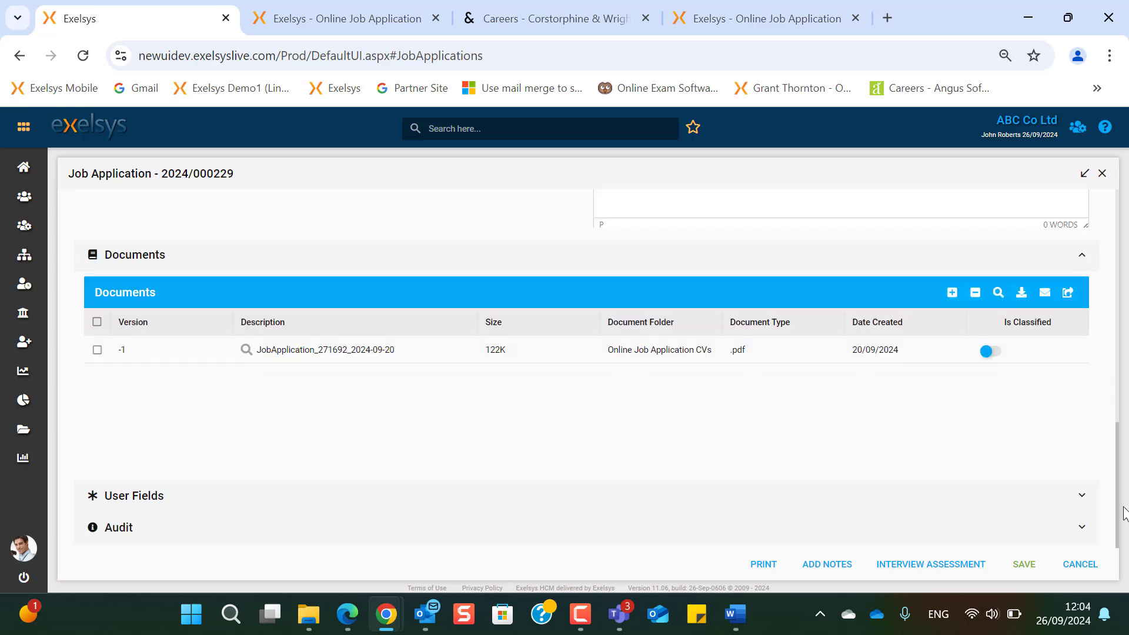
click(1059, 566)
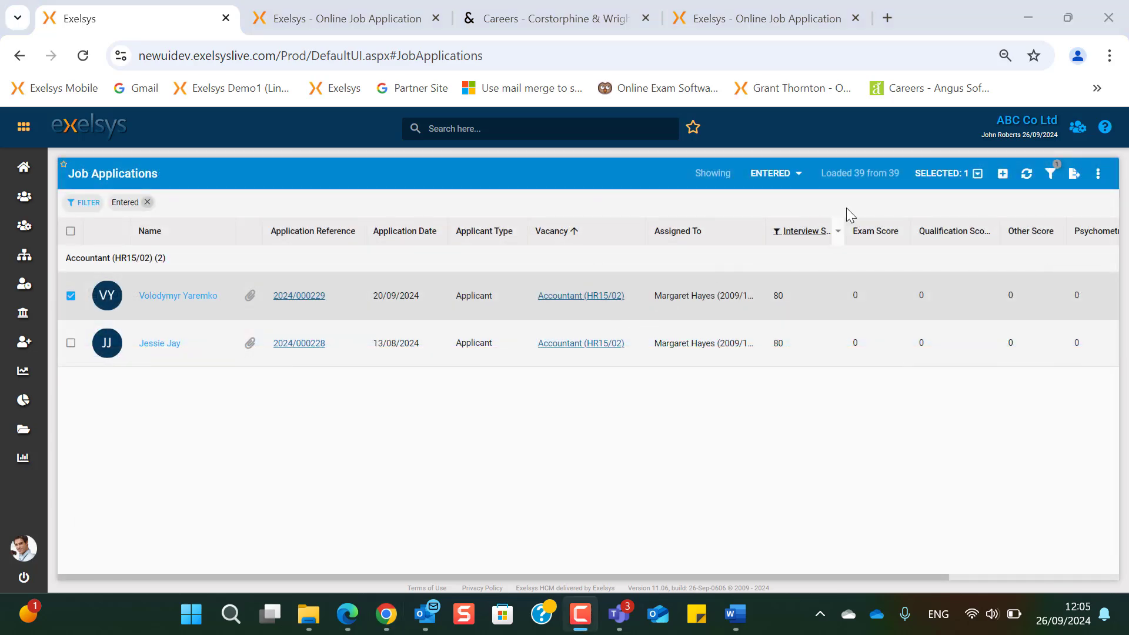
- Choose a different employee in Assign To for the ticked application, then close without applying
click(933, 181)
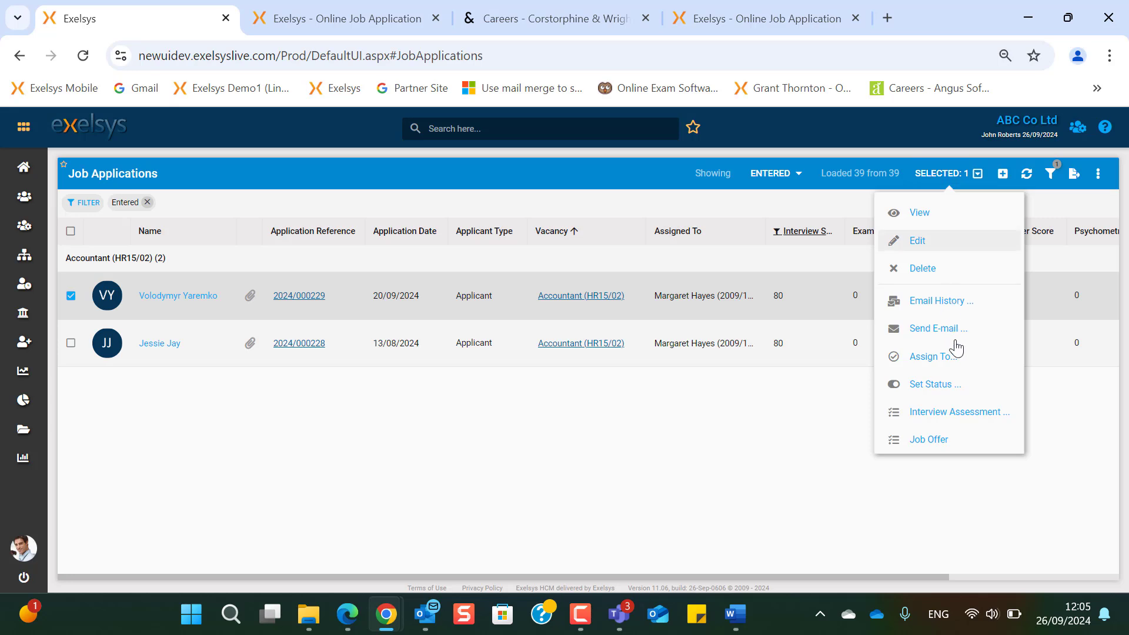
click(951, 364)
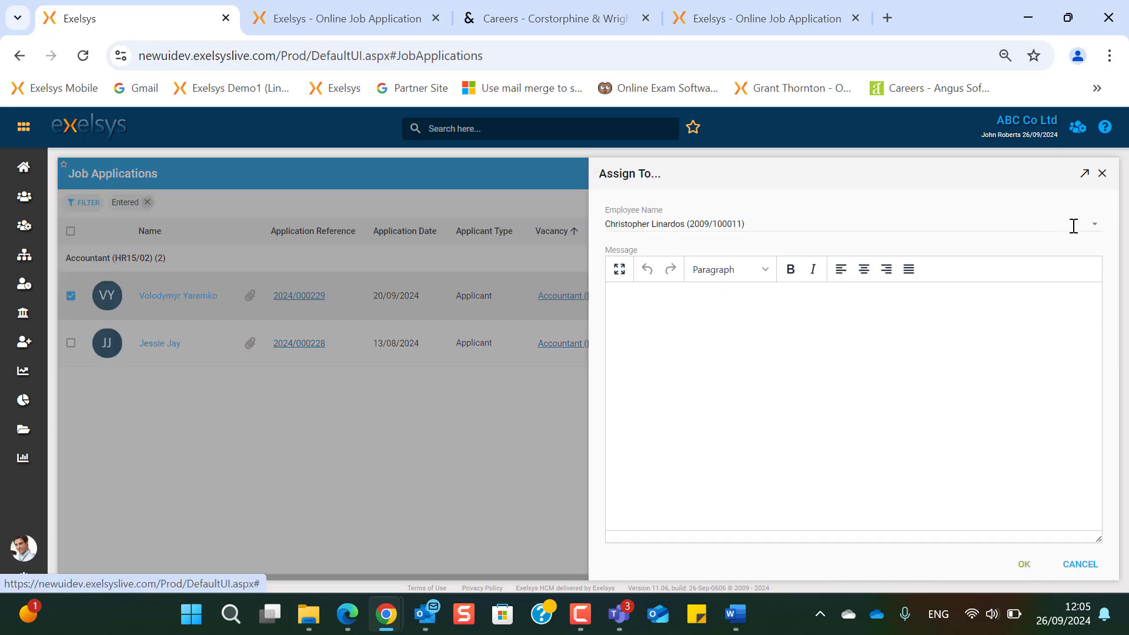
click(1095, 225)
click(851, 298)
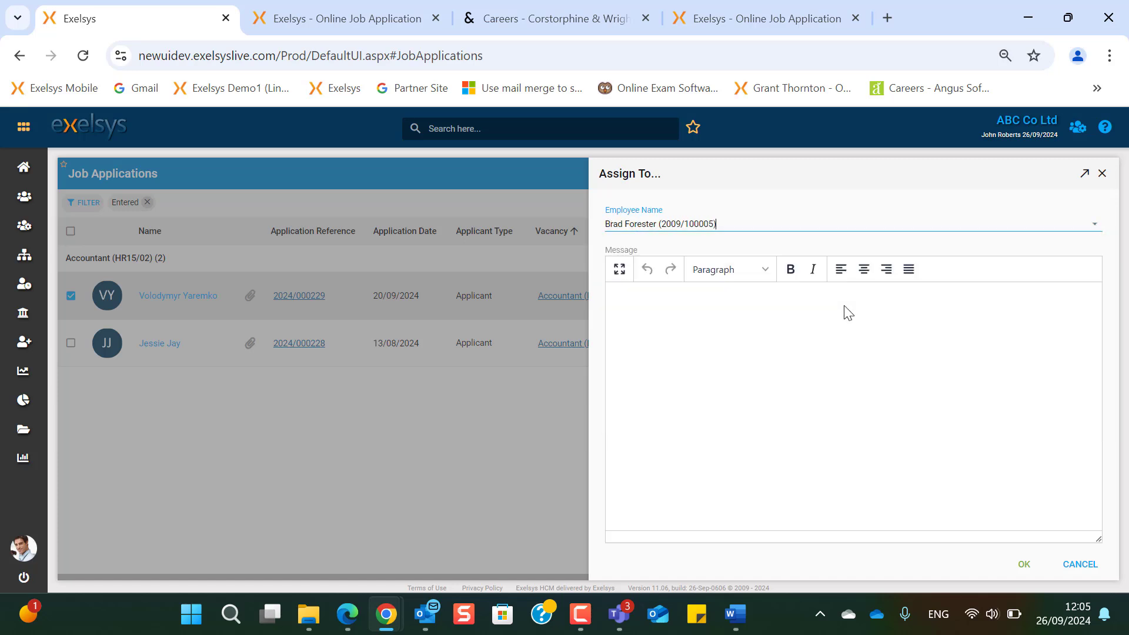
click(1102, 174)
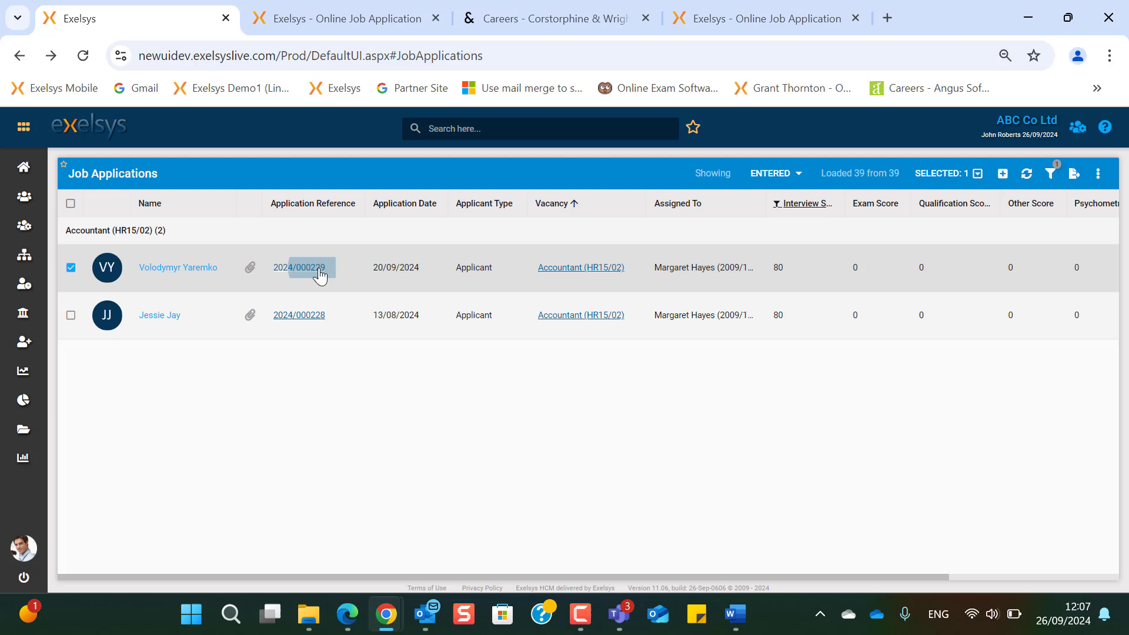
click(299, 266)
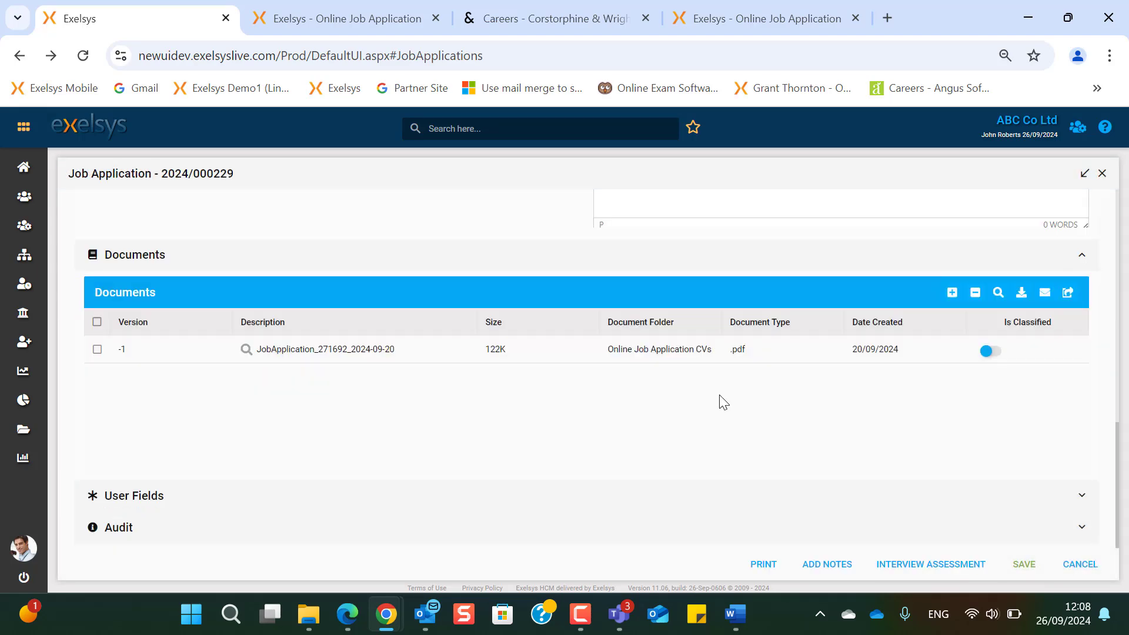
scroll(723, 403, up, 15)
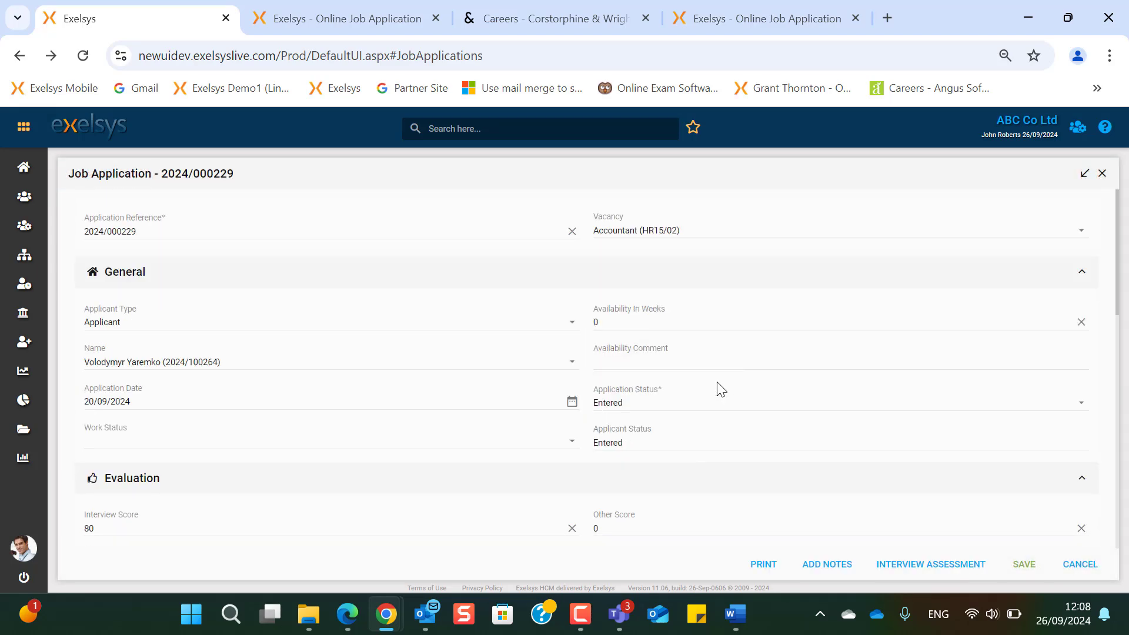
click(735, 402)
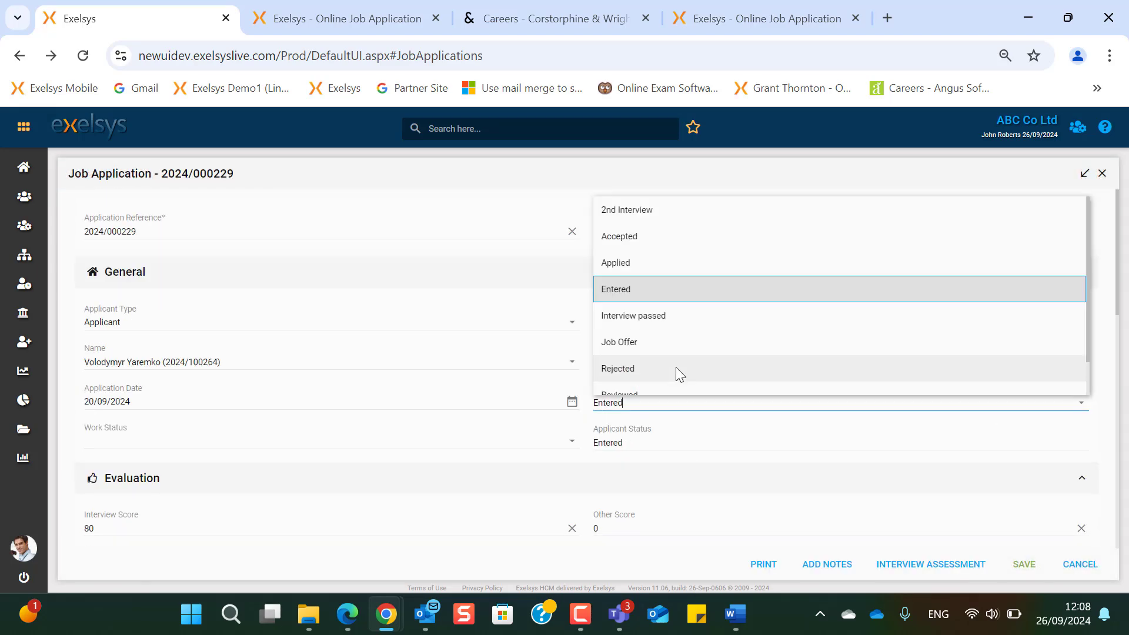
click(677, 368)
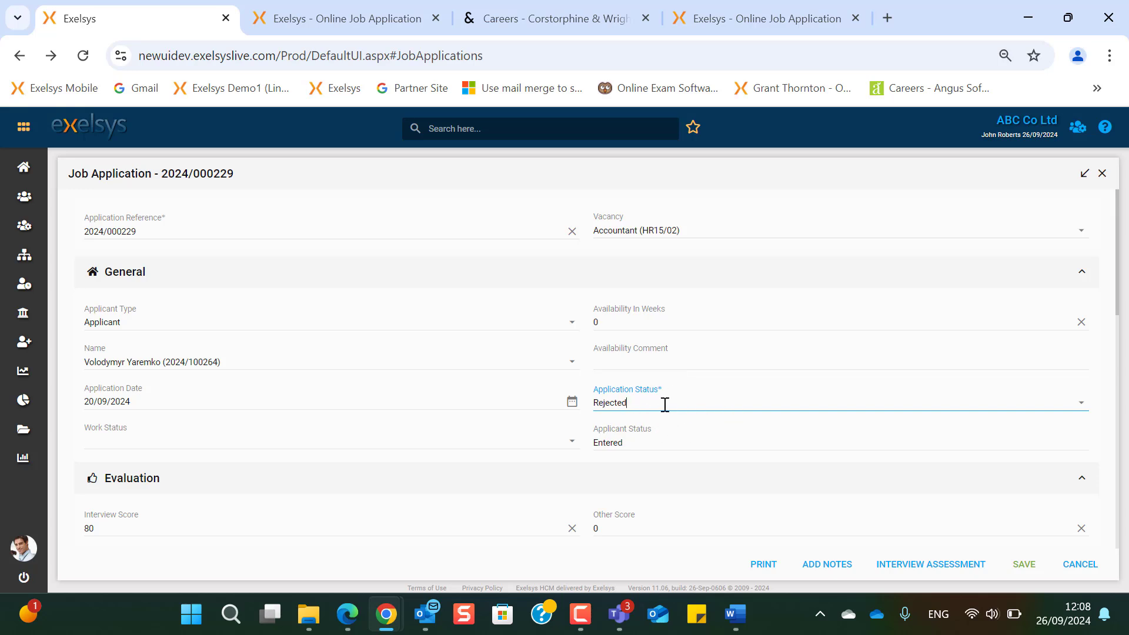
click(1082, 403)
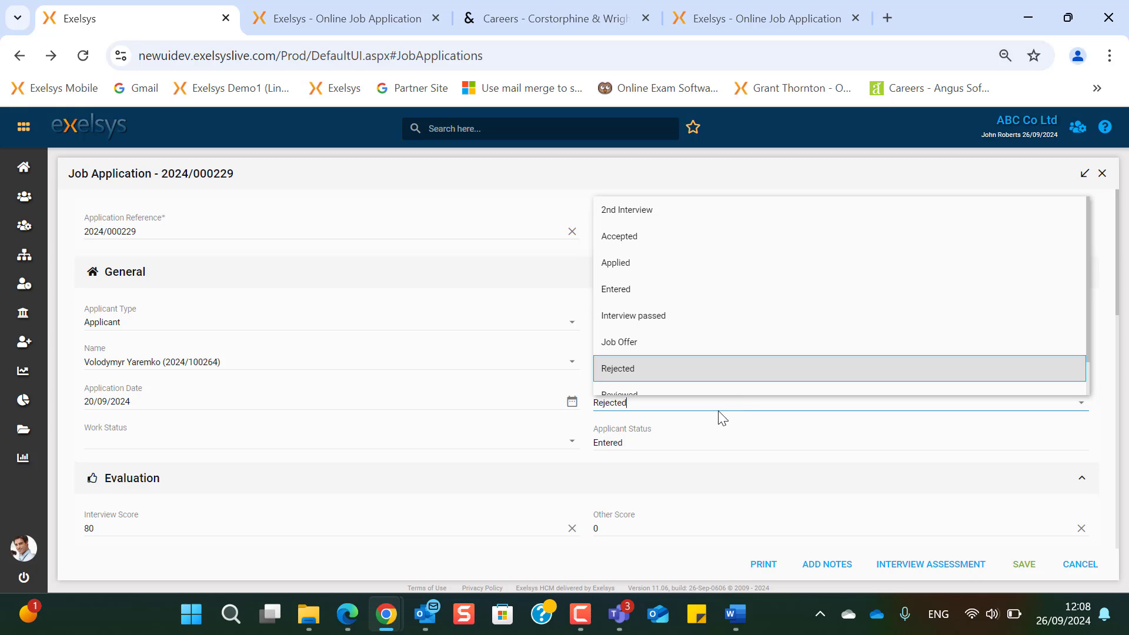
click(651, 242)
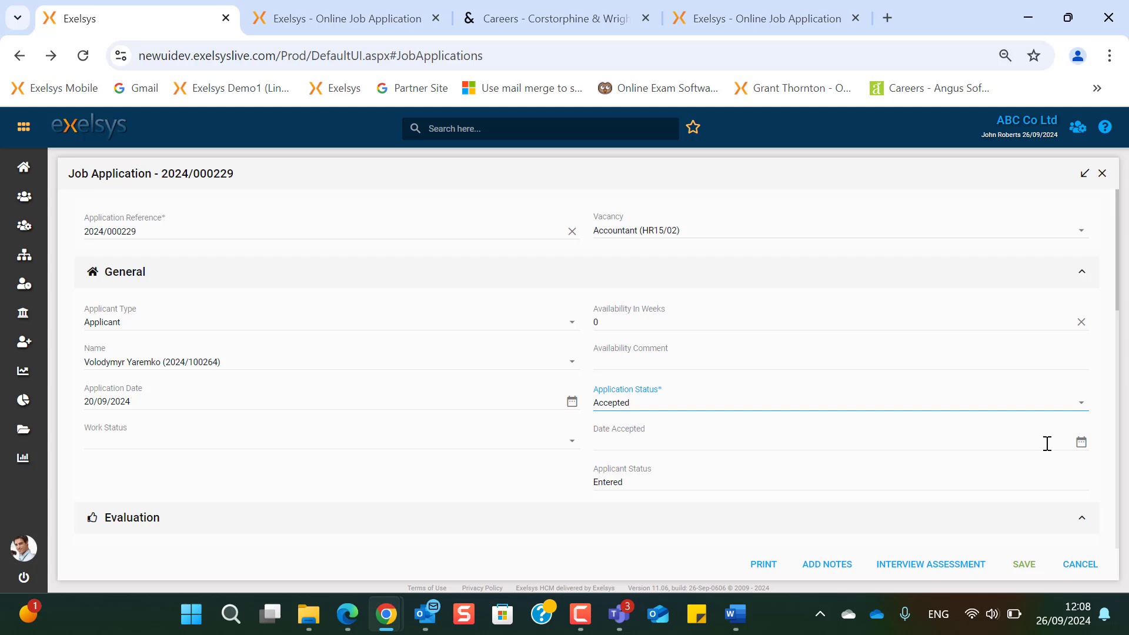
scroll(1012, 506, down, 5)
click(1024, 564)
- Open the Mass Mailer by searching 'mass m'
click(534, 133)
text(mass )
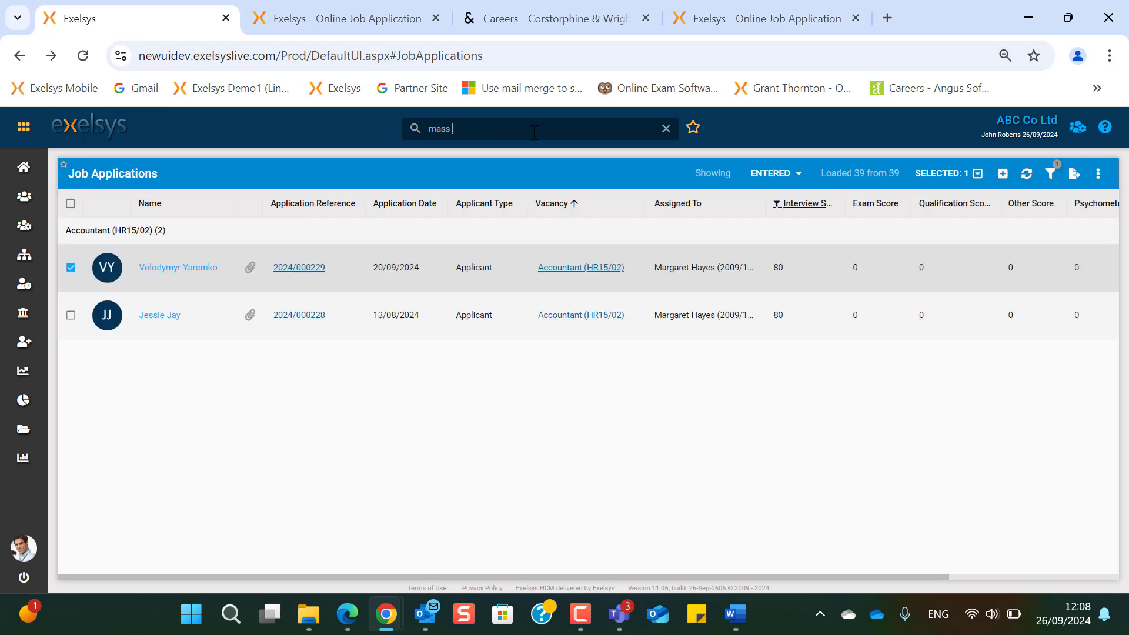
text(m)
key(Return)
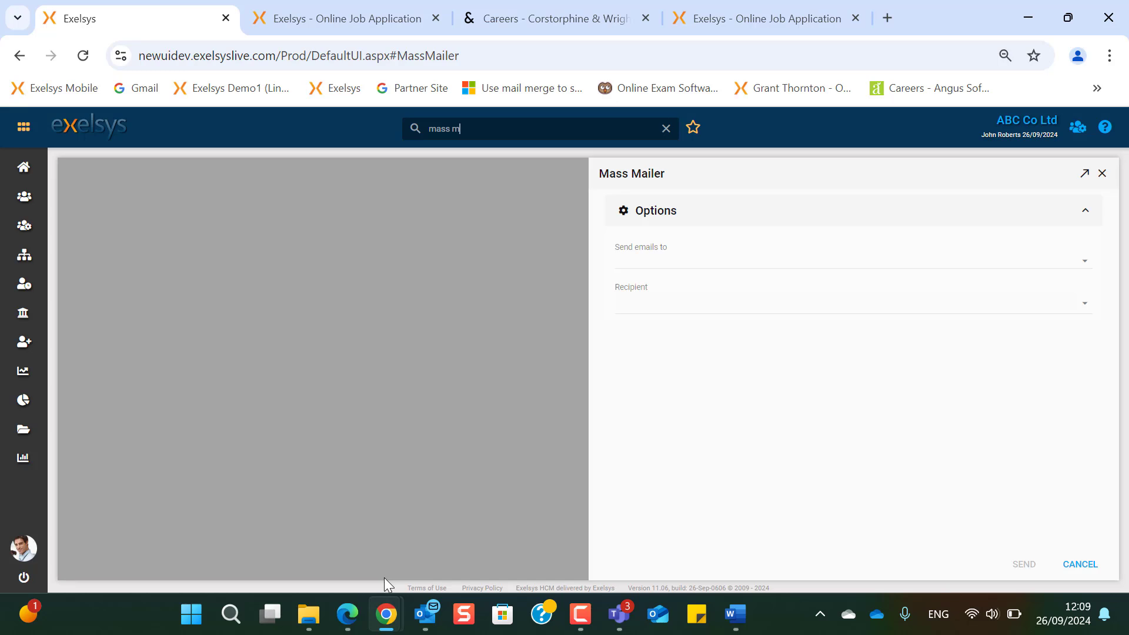
- Send to Job Applications for Accountant (HR15/02) with status Interview passed
click(1084, 267)
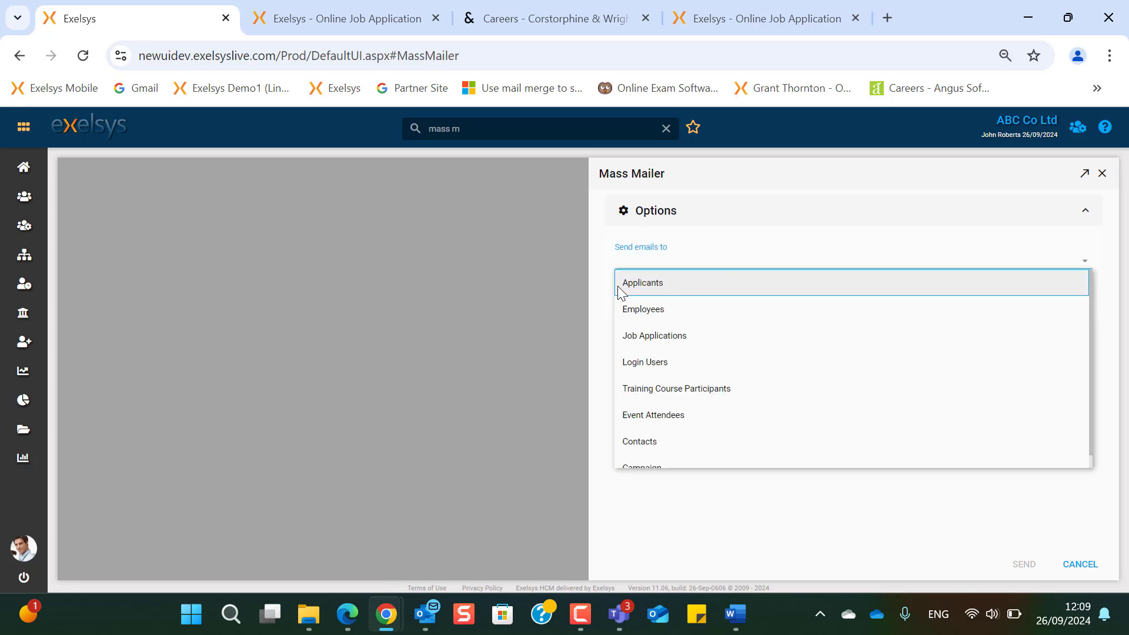
click(672, 343)
click(733, 228)
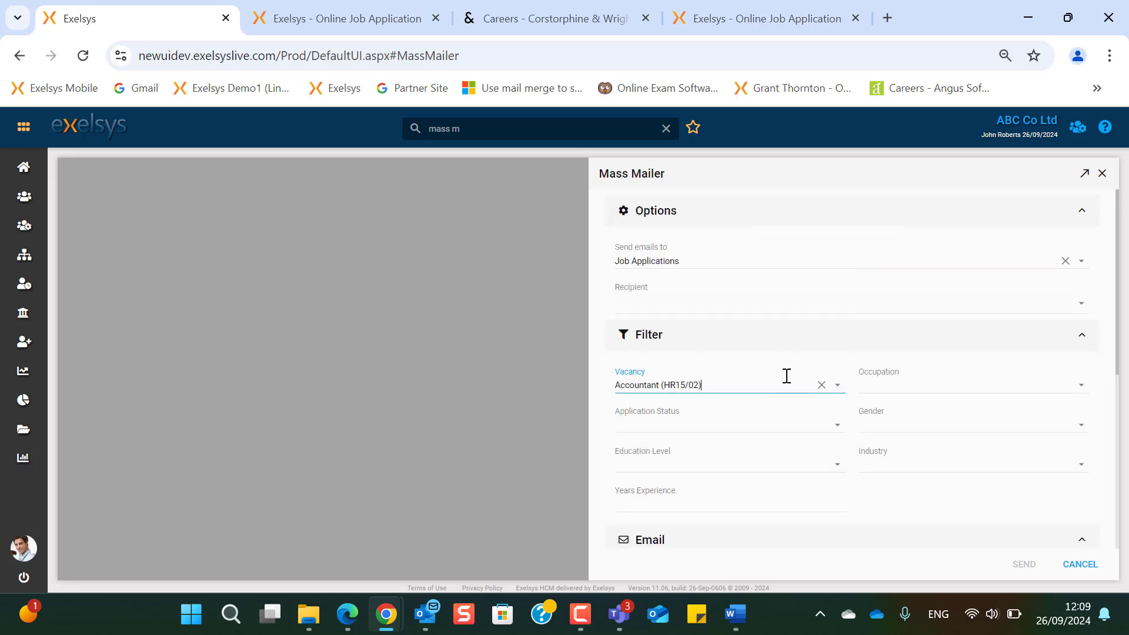
click(836, 430)
click(839, 432)
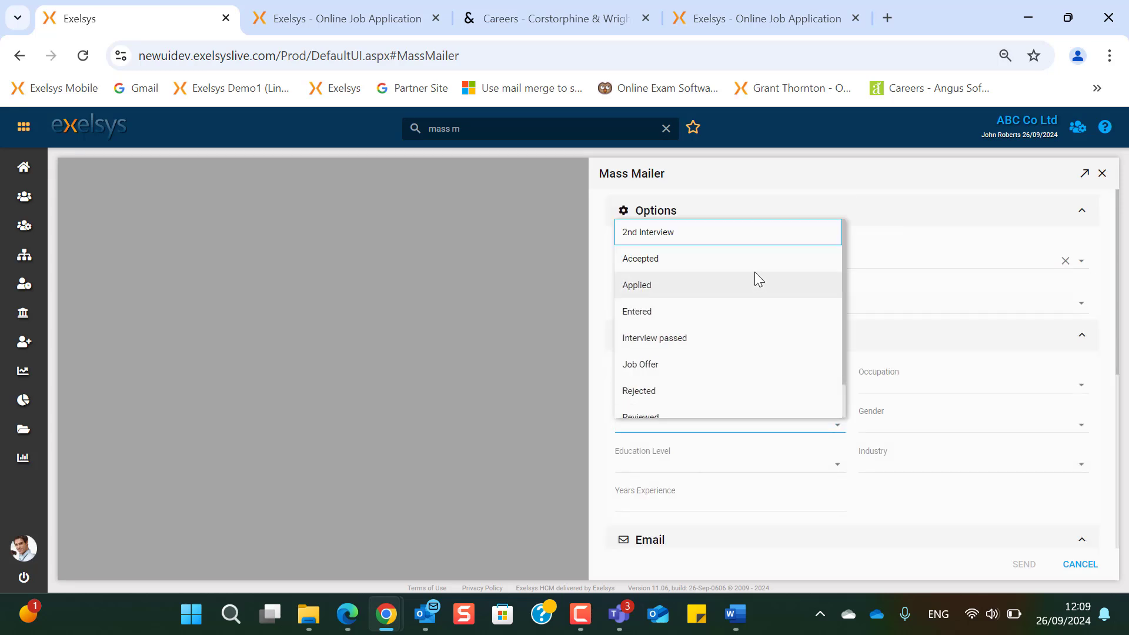
click(746, 338)
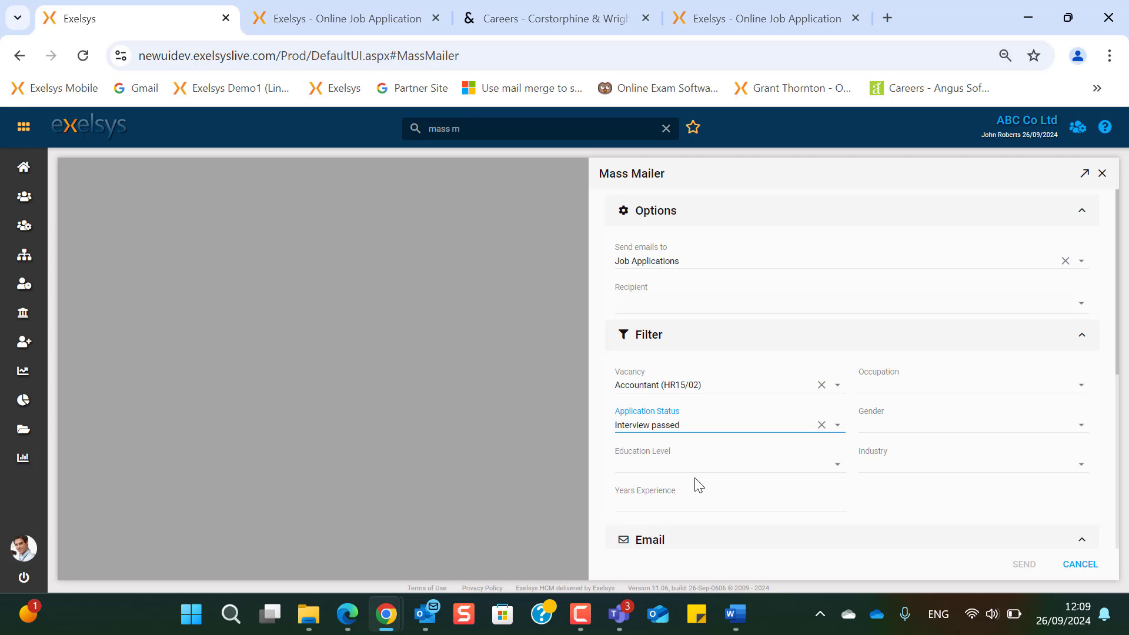
- Choose the Shortlisted Notification email template, filling the subject 'You have been shortlisted !' and body
scroll(698, 485, down, 5)
click(1084, 328)
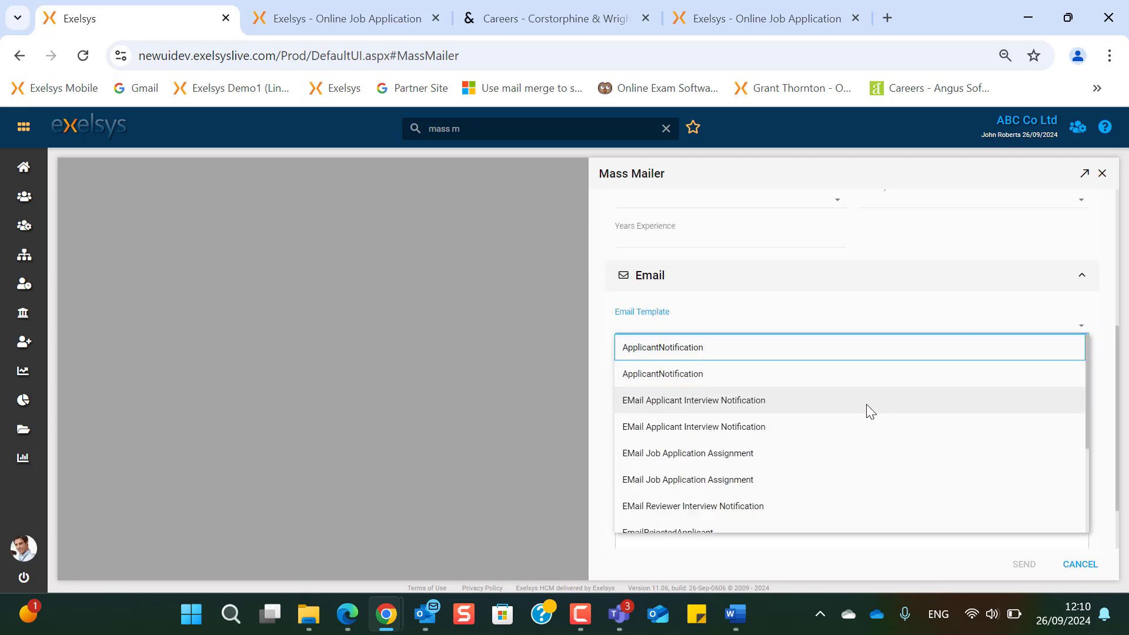
scroll(852, 466, down, 2)
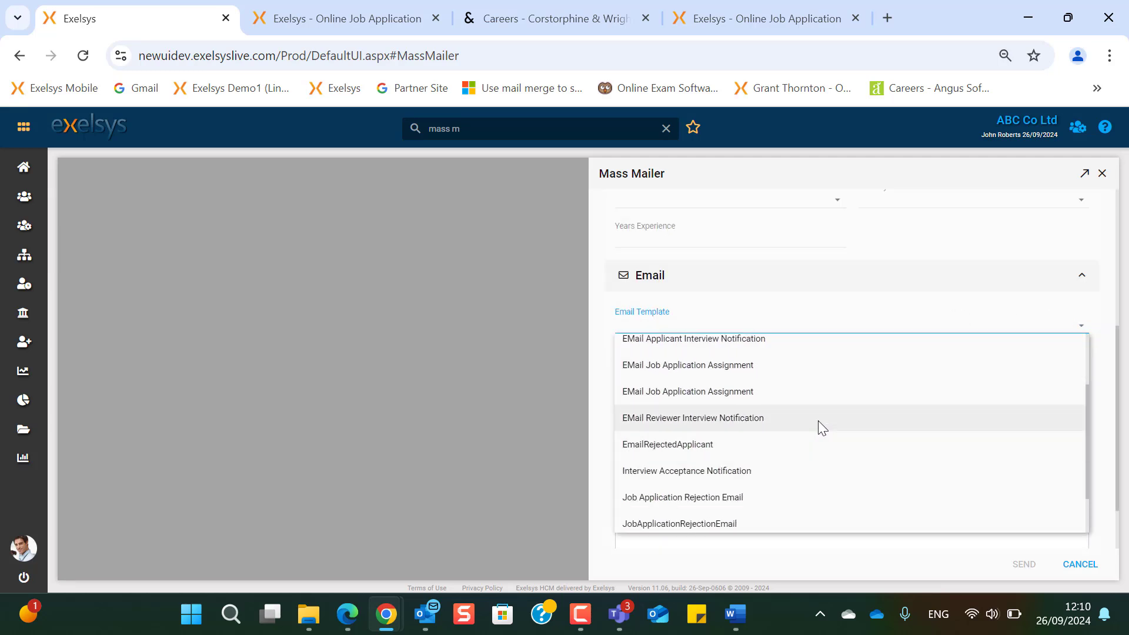
scroll(803, 470, down, 1)
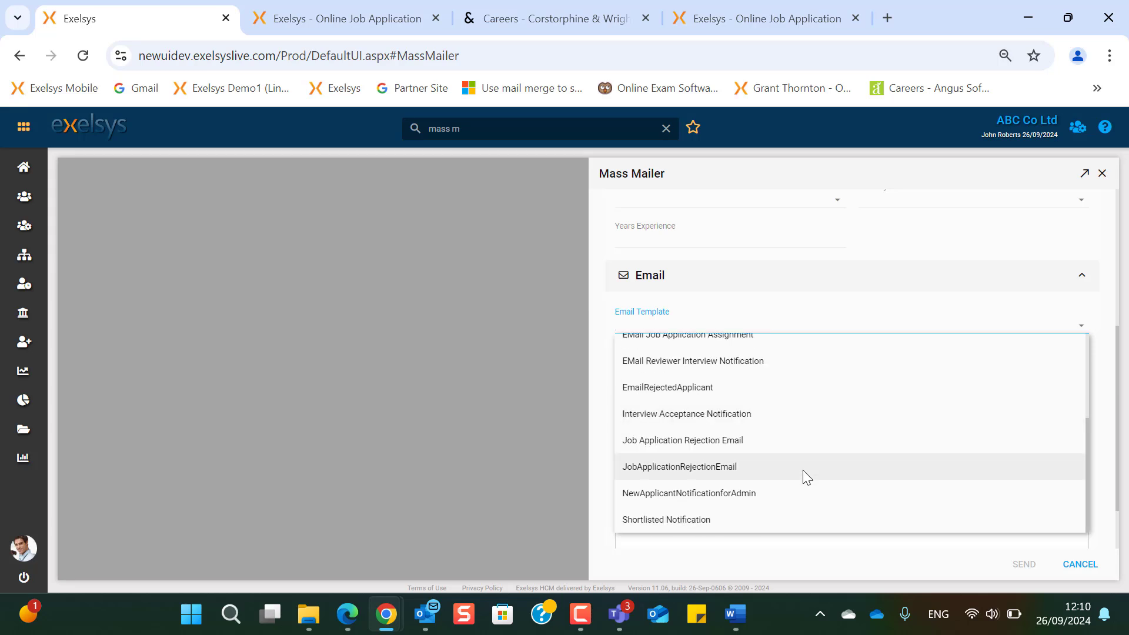
click(783, 520)
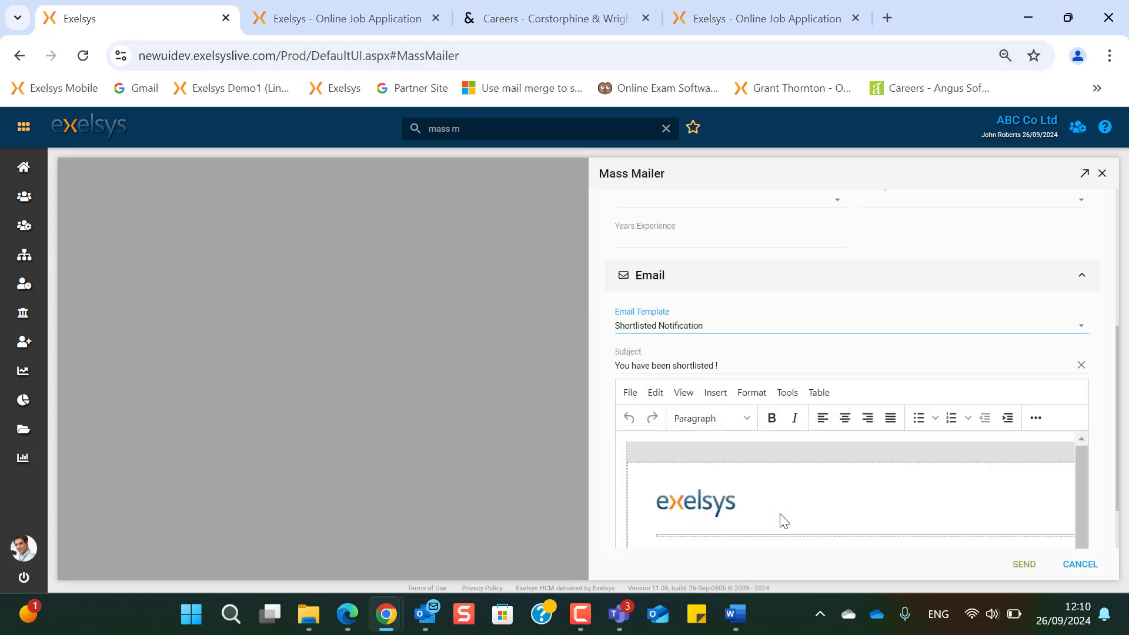
scroll(783, 520, down, 3)
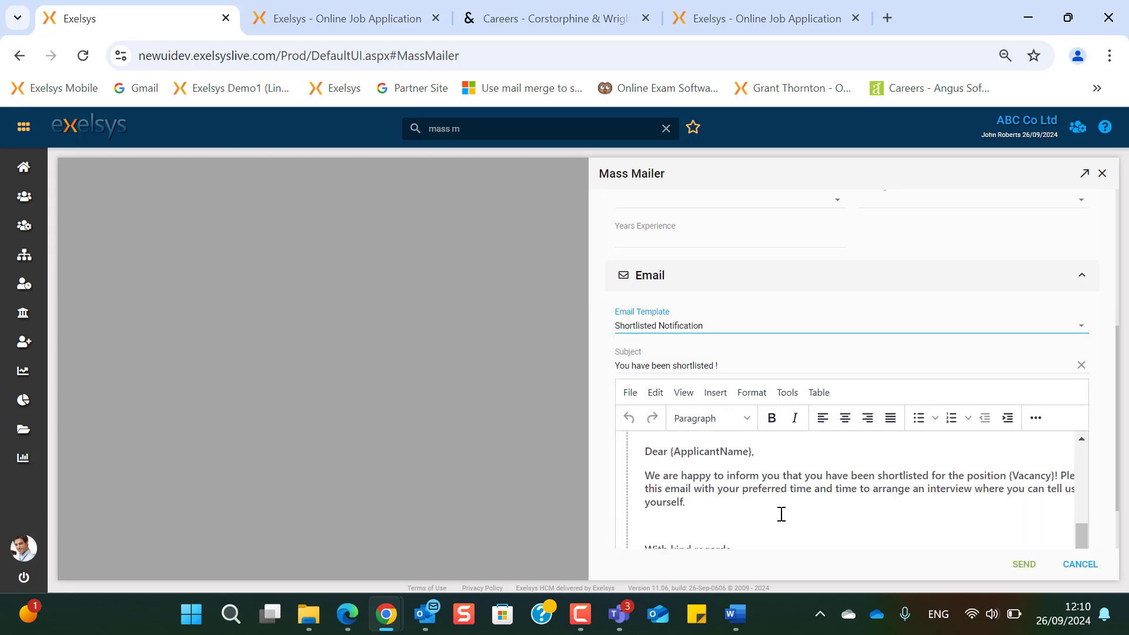